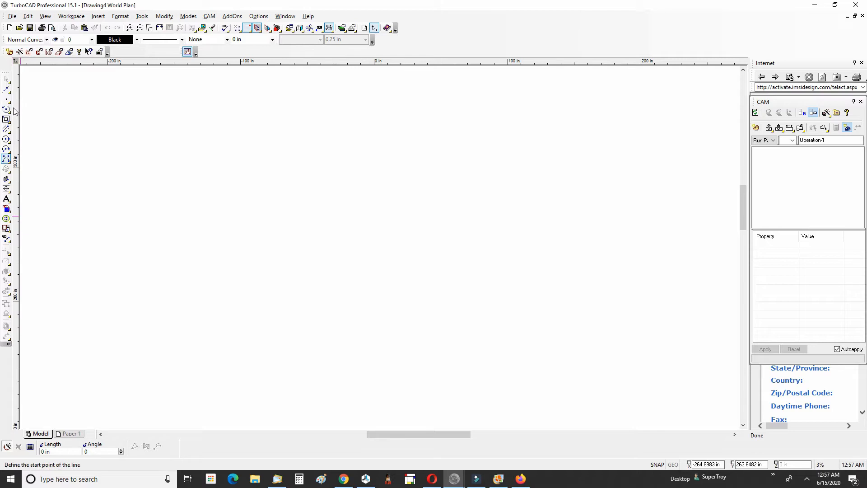
Draw a circle by center and point near the middle of the drawing with a diameter of 0.270 in.
click(6, 140)
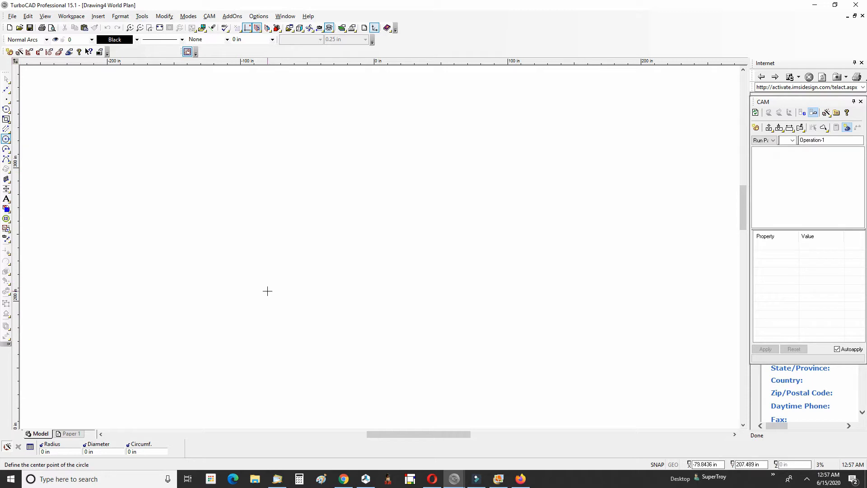
click(389, 211)
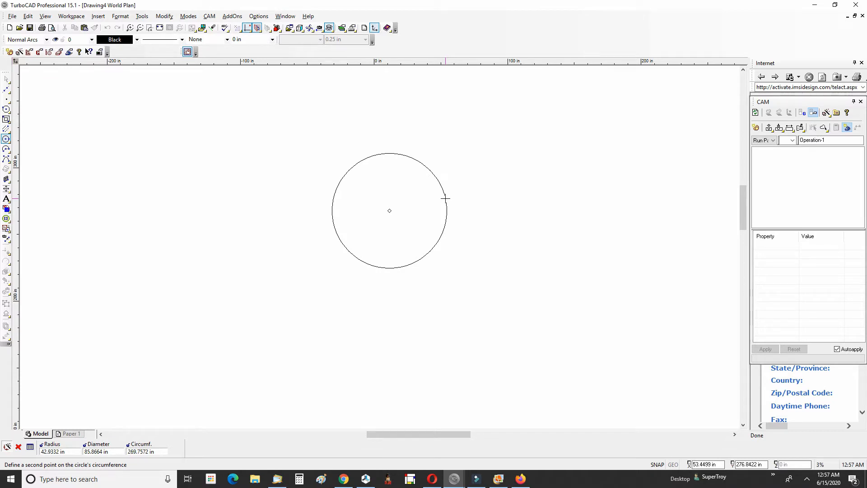
key(Tab)
key(Tab)
text(.25)
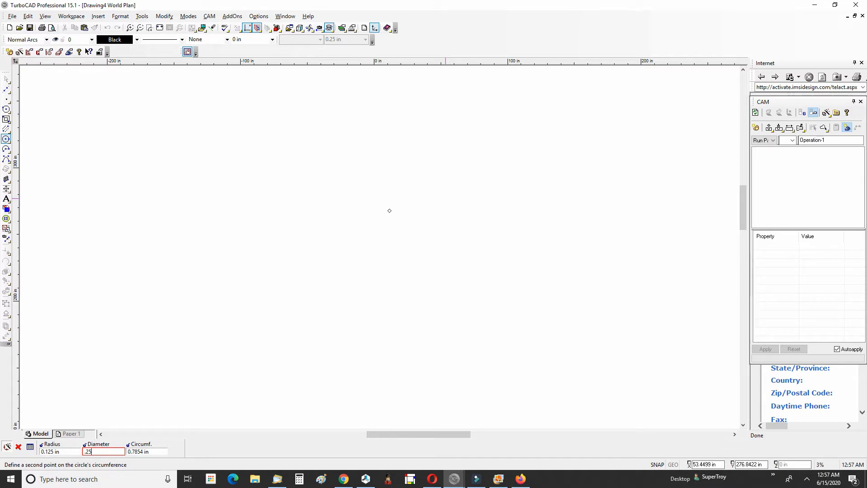
key(BackSpace)
text(75)
key(BackSpace)
text(0)
key(Return)
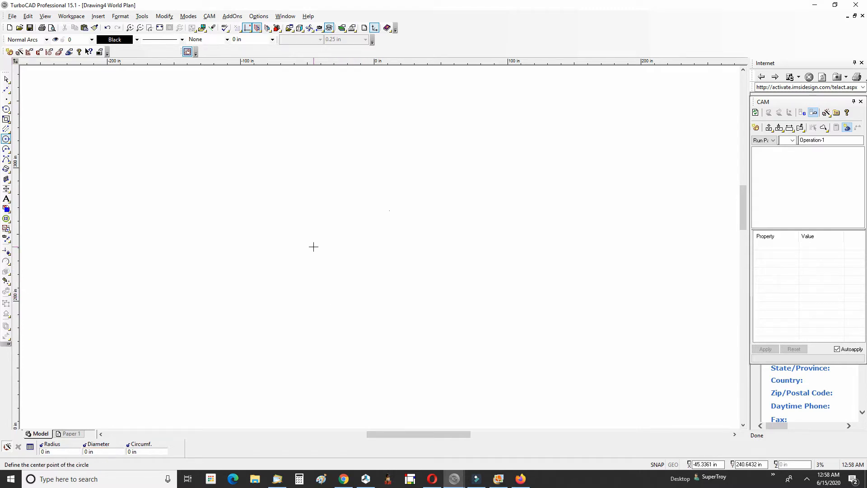
Fit the drawing in view and select the circle to check its X and Y size.
click(160, 28)
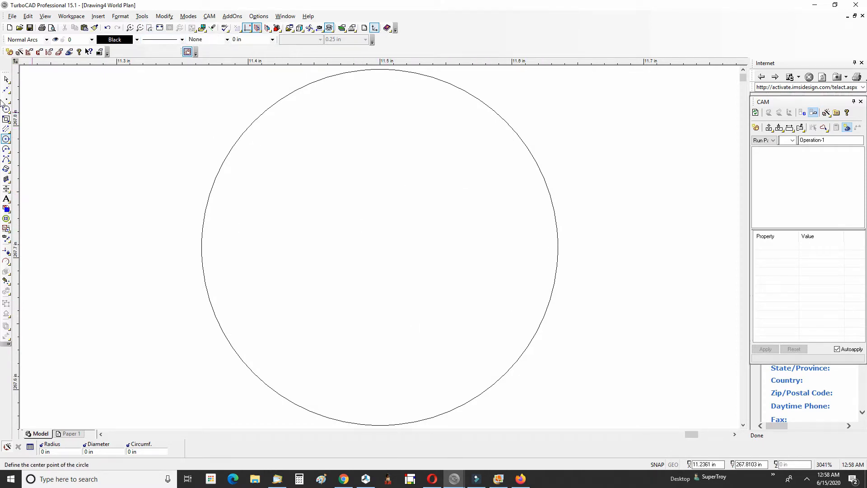
click(6, 79)
click(512, 132)
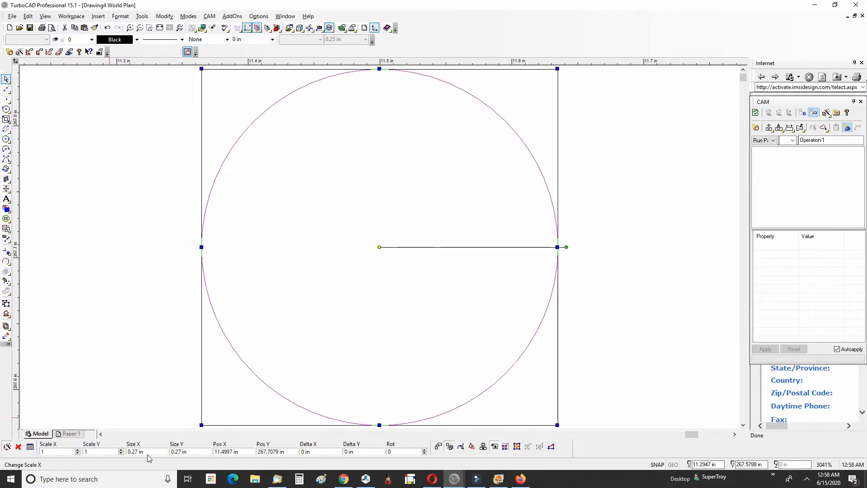
click(617, 223)
scroll(381, 251, down, 3)
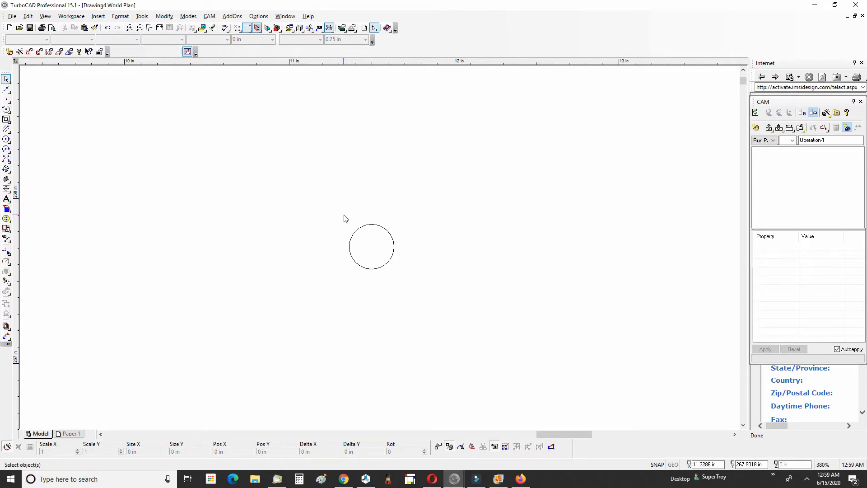
click(6, 140)
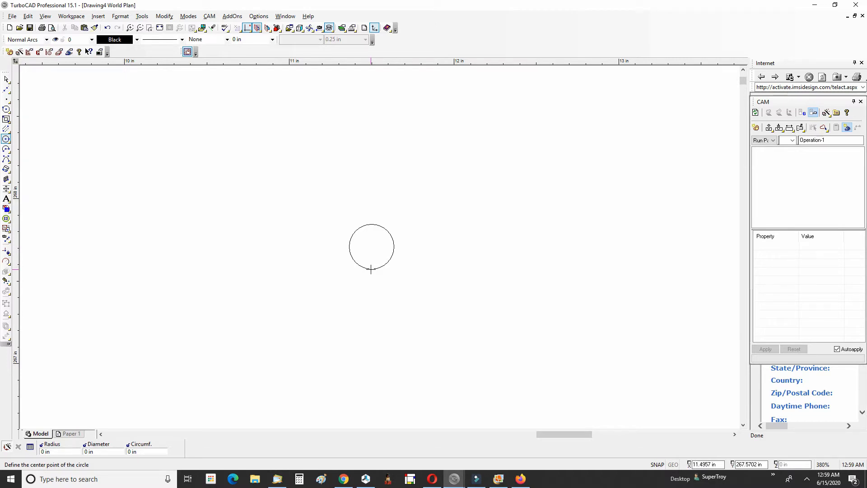
click(371, 246)
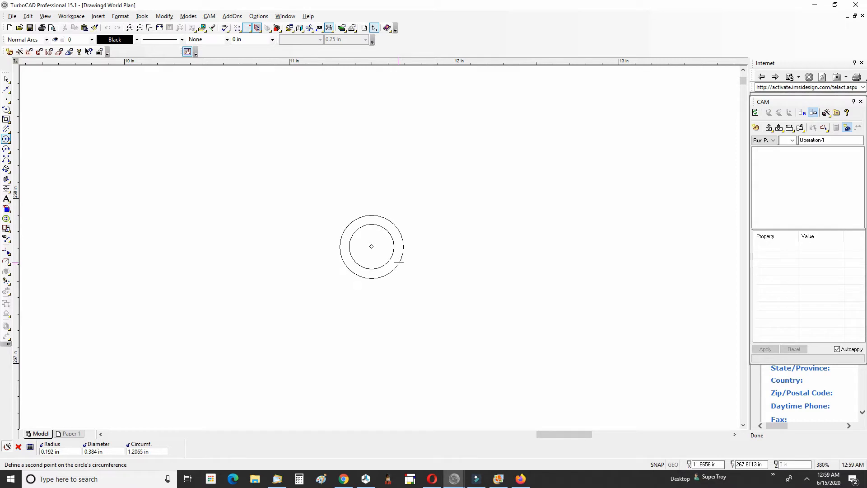
right_click(401, 265)
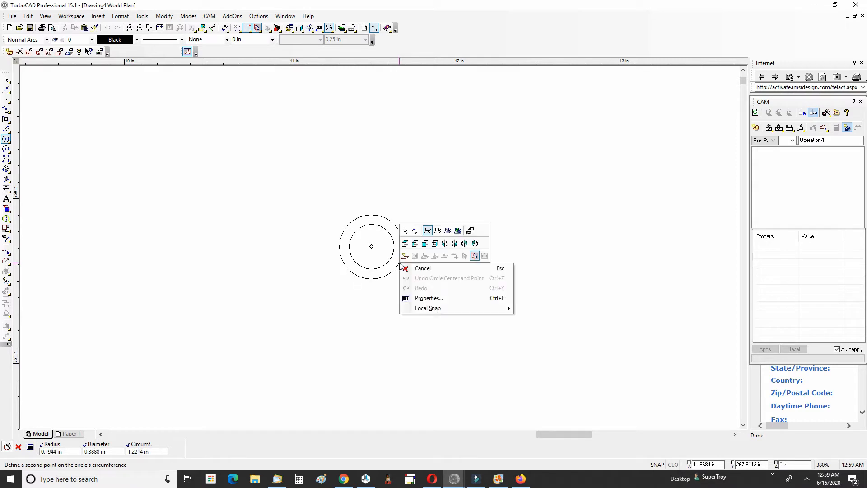
click(422, 269)
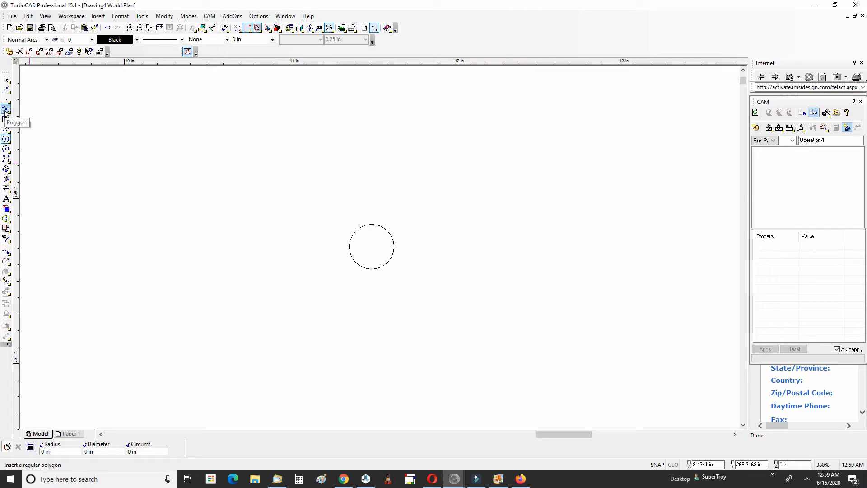
Draw a horizontal line about 0.31 in long from the circle's center outward past its right side.
drag(5, 111, 16, 115)
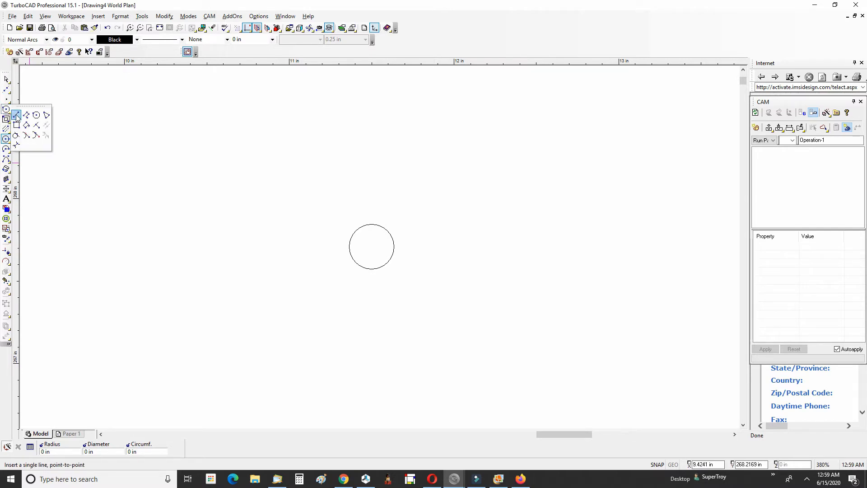
click(16, 115)
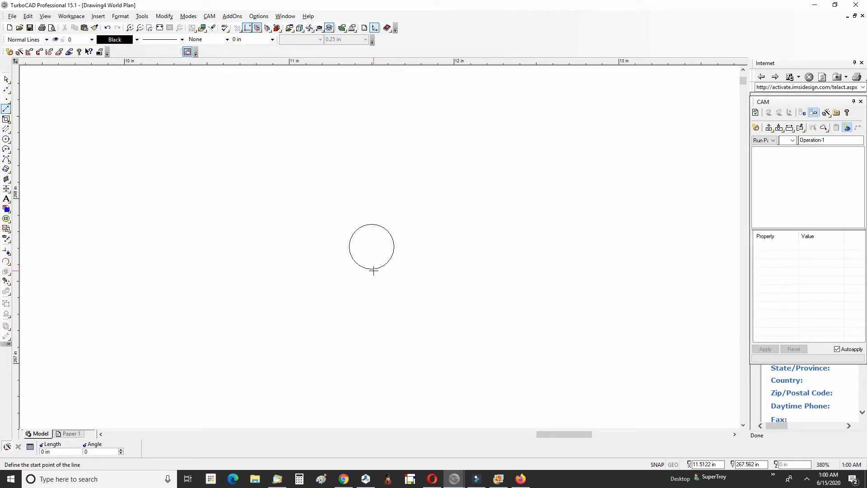
click(373, 271)
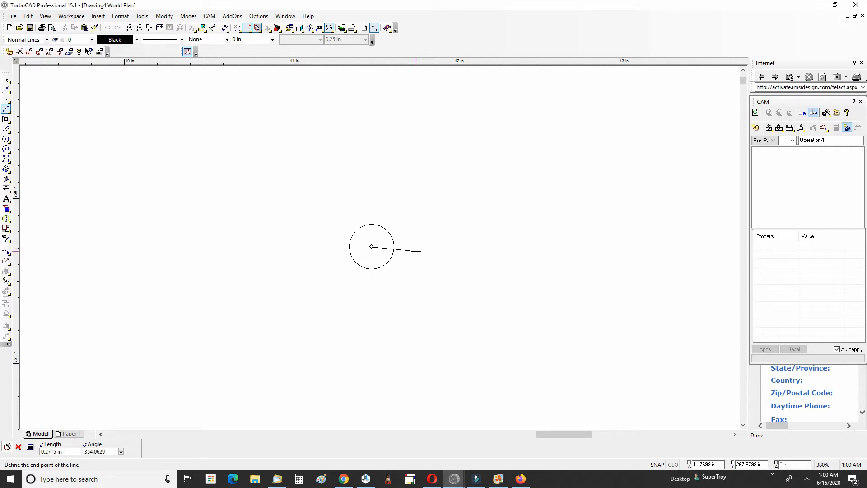
key(shift)
click(424, 262)
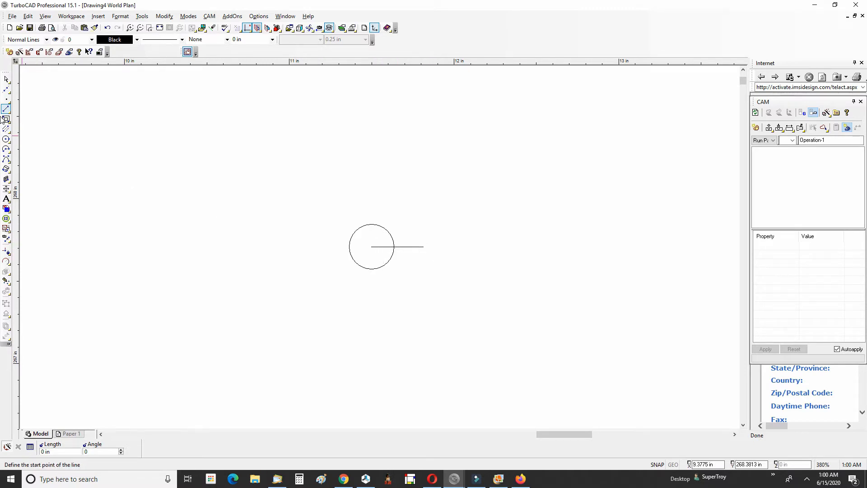
Shorten the line with Line Length so its inner end starts at the circle's edge.
click(6, 263)
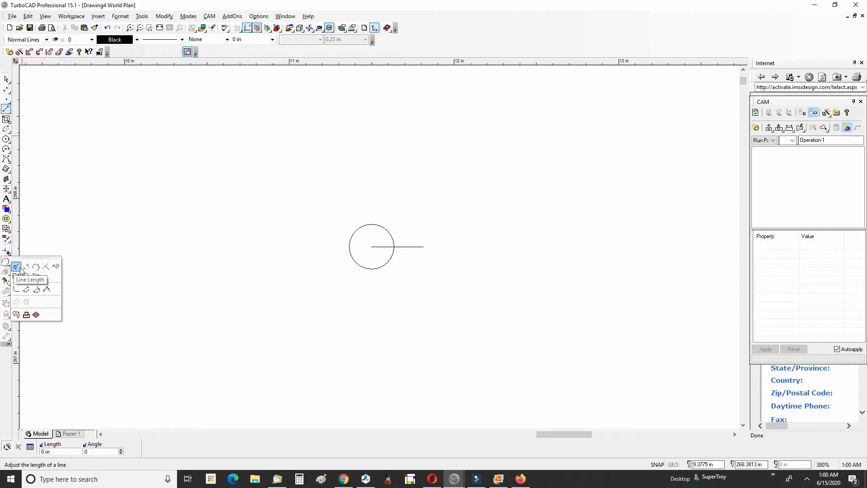
click(17, 267)
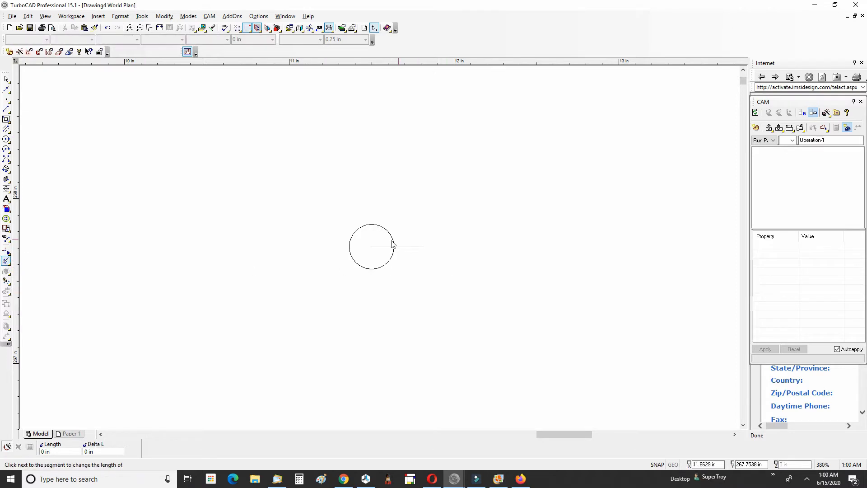
click(378, 251)
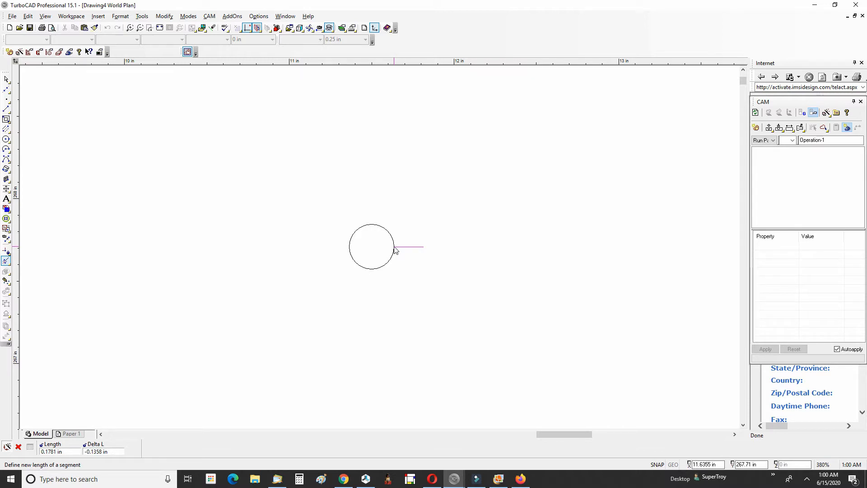
click(395, 249)
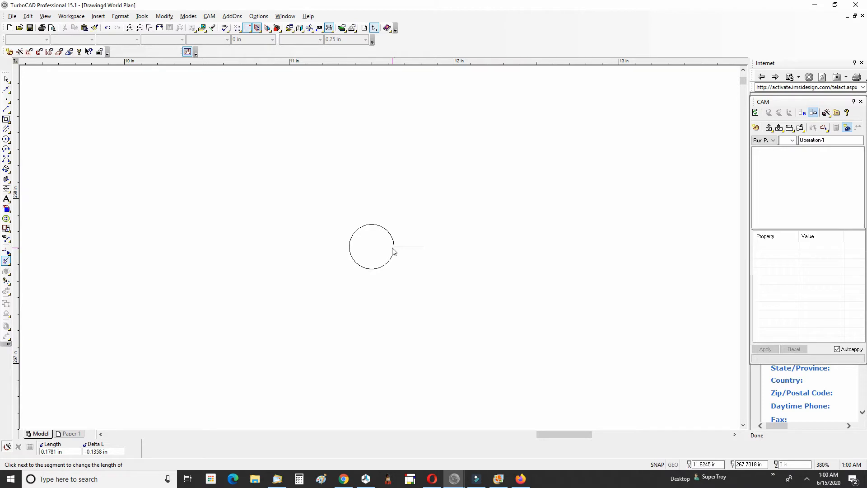
scroll(393, 251, up, 10)
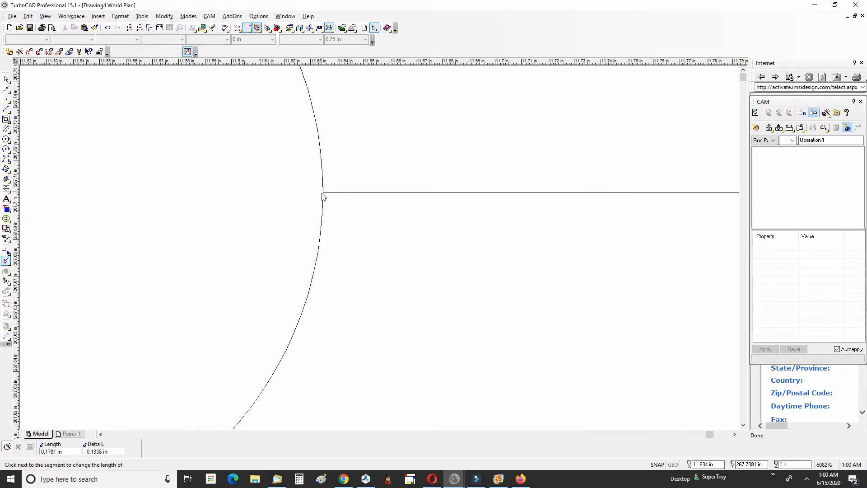
scroll(321, 191, down, 8)
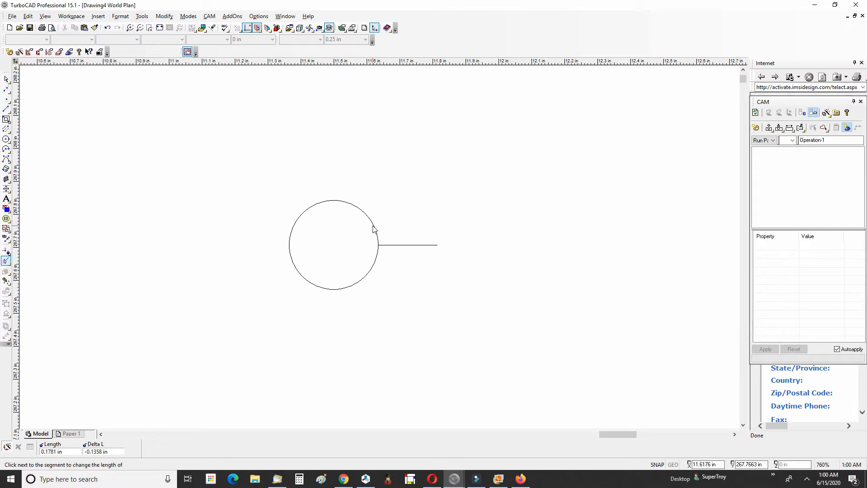
Set the line's length to 3/16 in by adjusting its outer end.
click(7, 79)
click(436, 248)
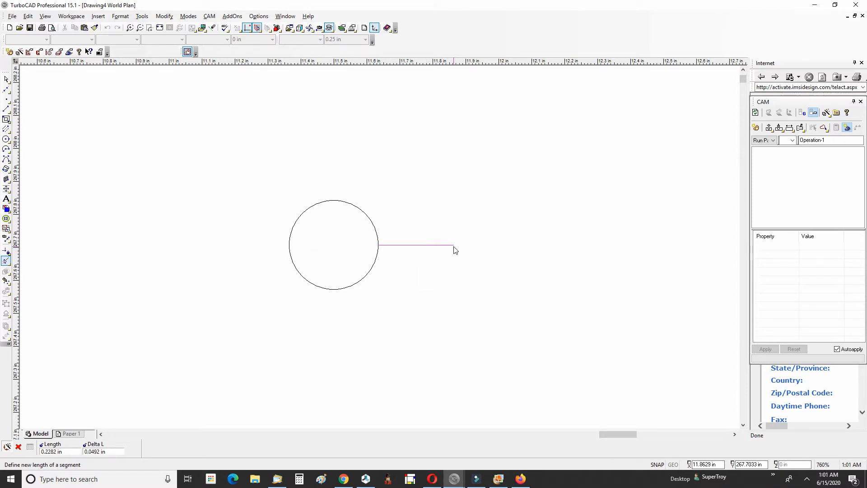
key(Tab)
text(3/16)
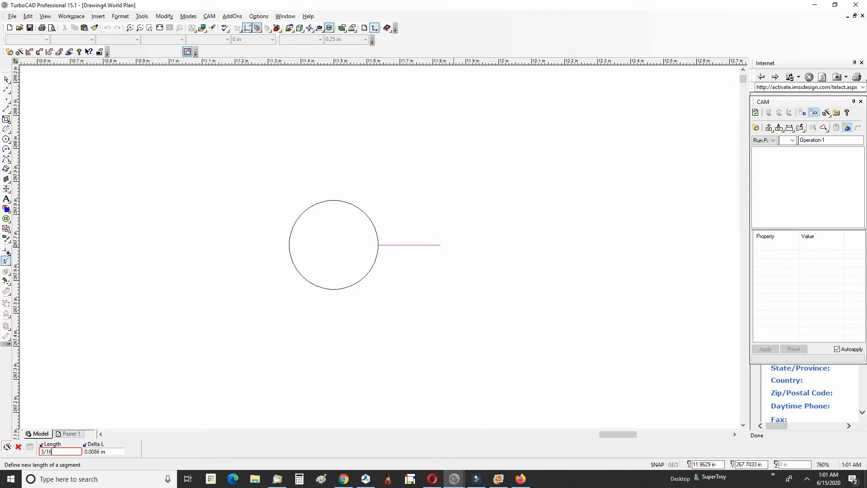
key(Return)
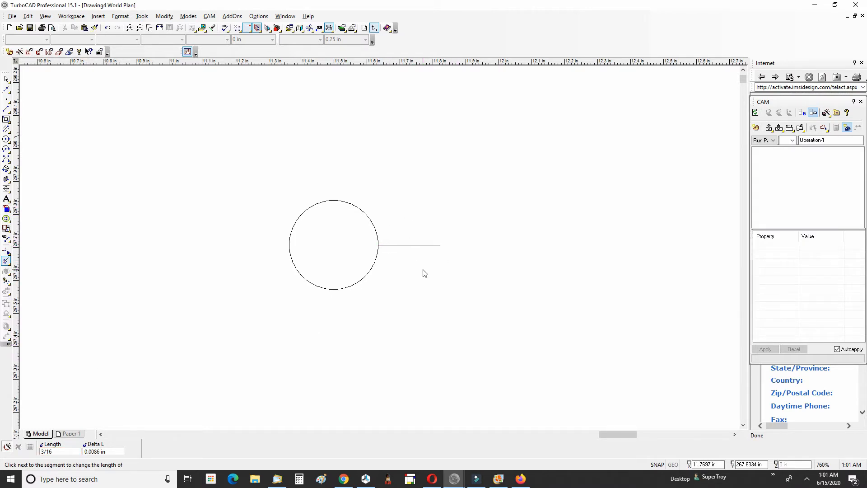
scroll(380, 250, down, 2)
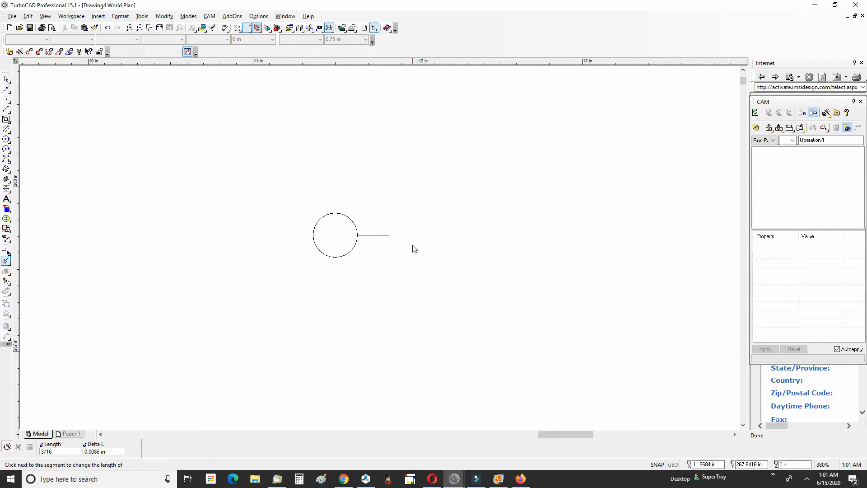
Draw a concentric outer circle from the small circle's center through the line's outer end, about 0.32 in radius.
click(7, 140)
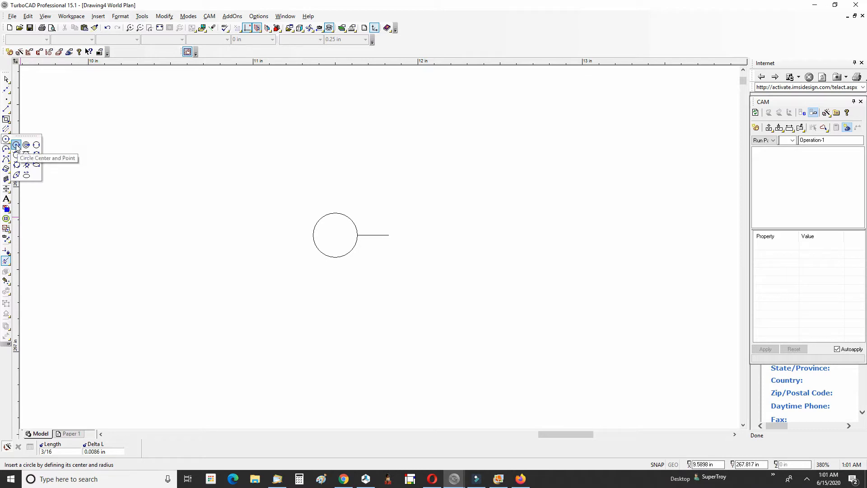
click(16, 144)
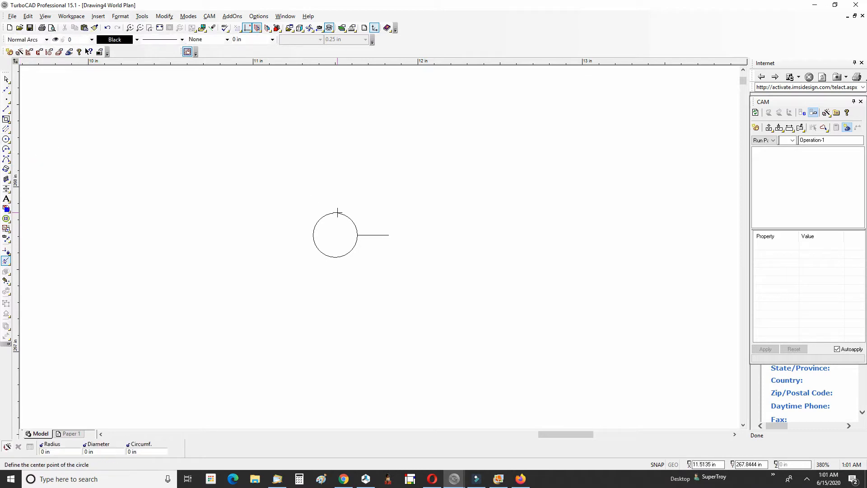
click(336, 258)
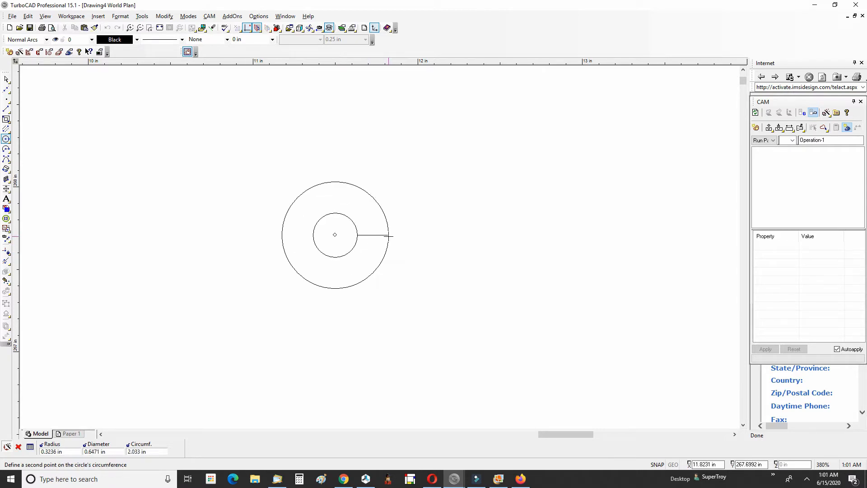
click(388, 236)
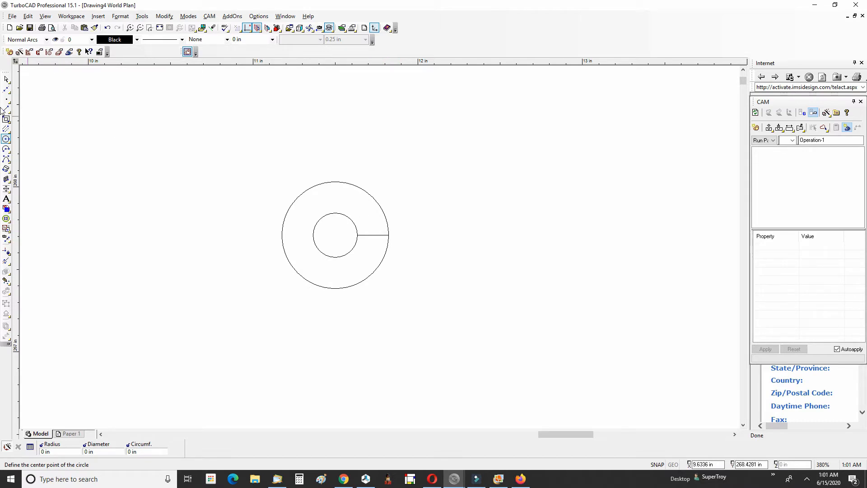
key(Escape)
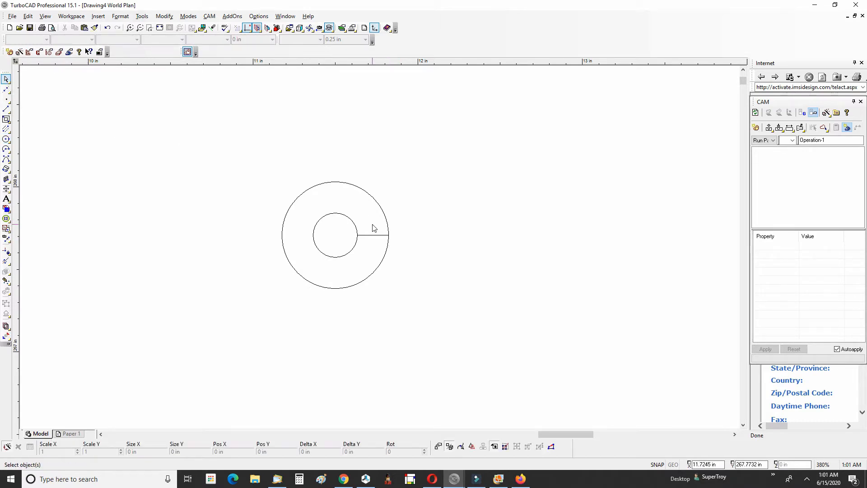
Delete the horizontal construction line between the two circles.
click(372, 235)
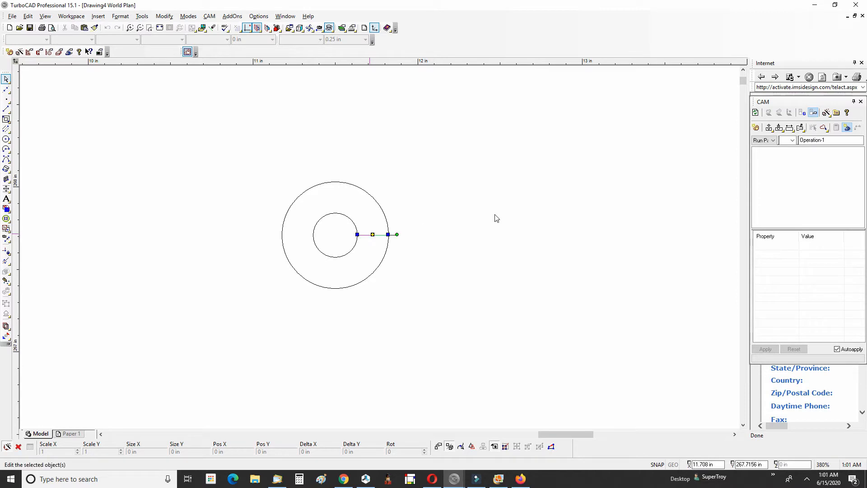
key(Delete)
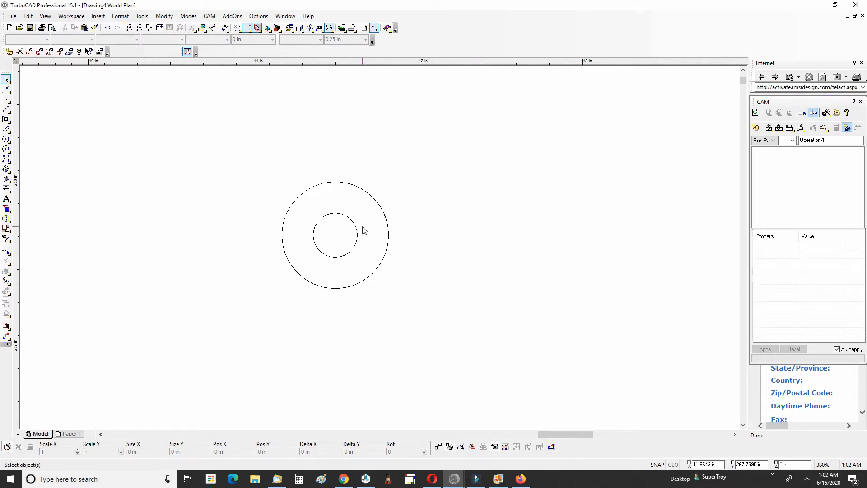
scroll(367, 248, up, 3)
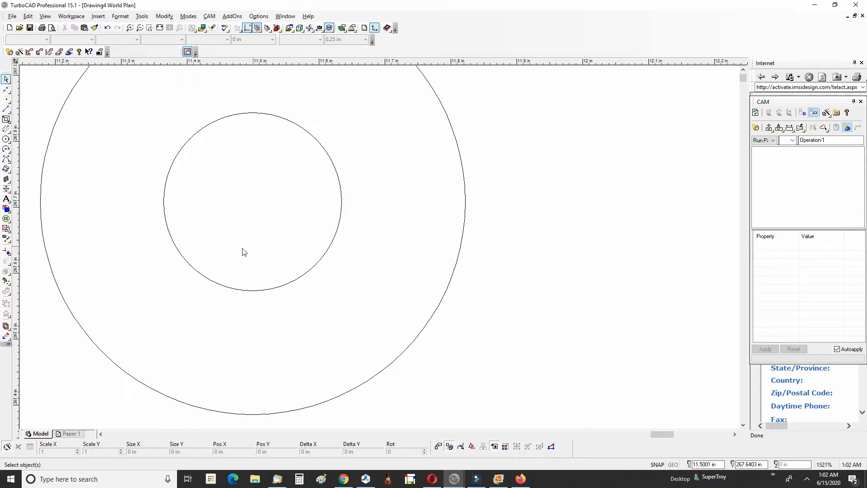
scroll(381, 252, down, 2)
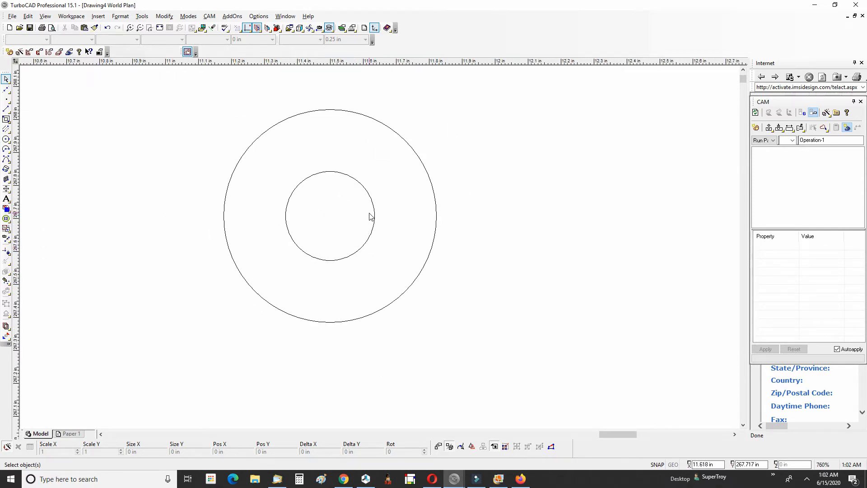
click(6, 80)
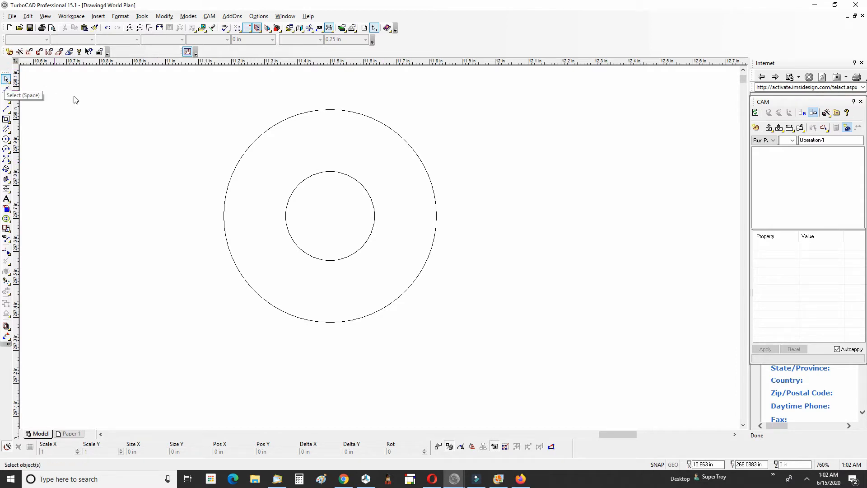
Set both the X and Y sizes of the outer circle to 0.61 in.
click(345, 114)
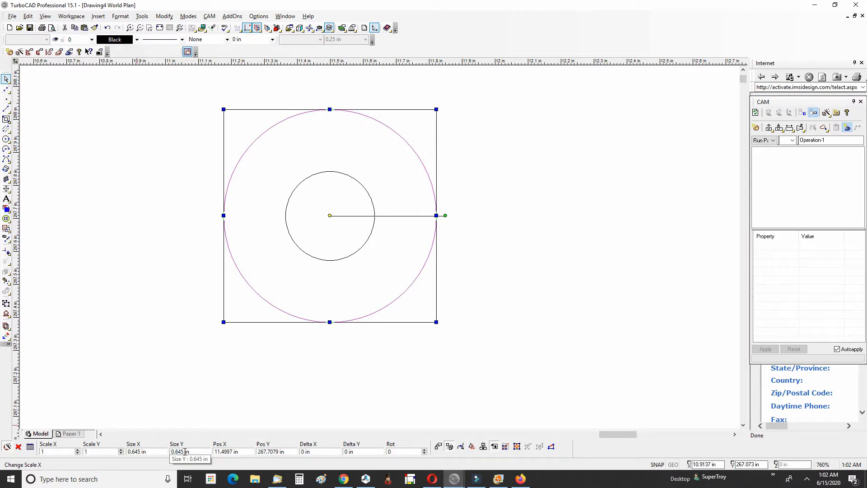
click(139, 451)
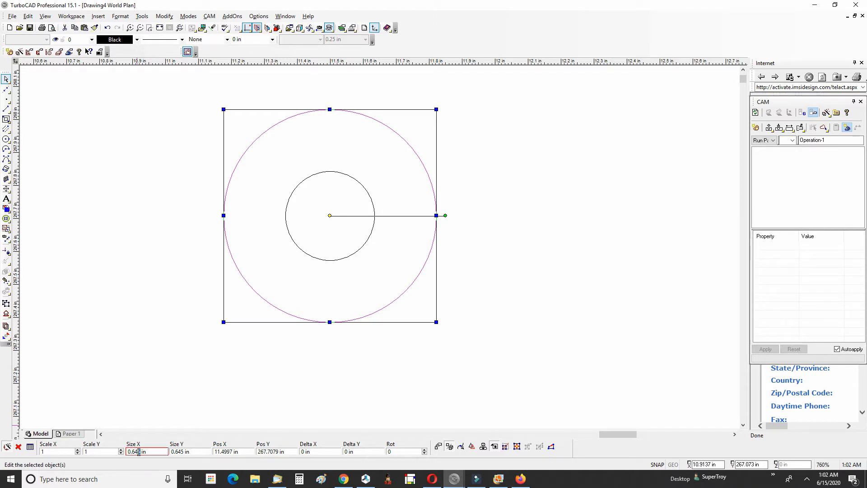
key(Delete)
text(1)
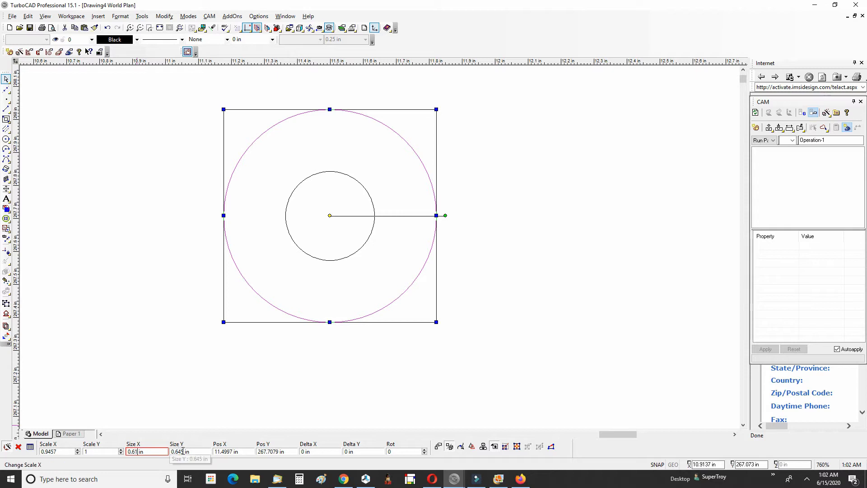
drag(183, 451, 180, 452)
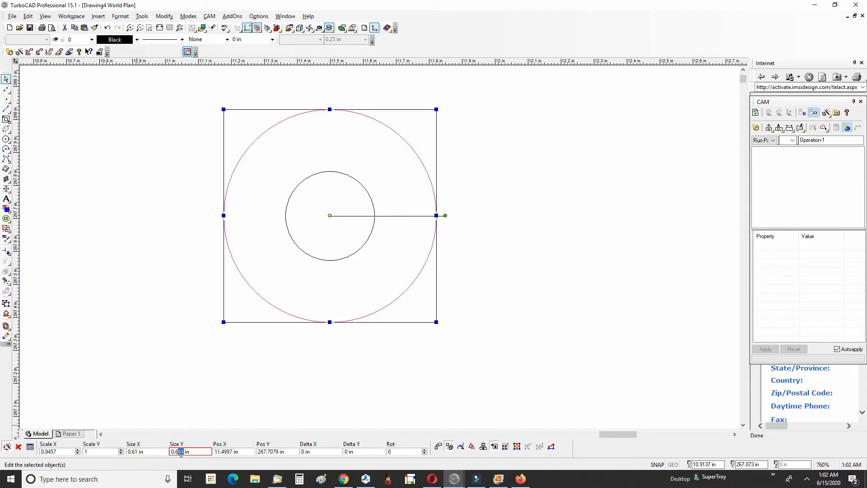
text(1)
key(Return)
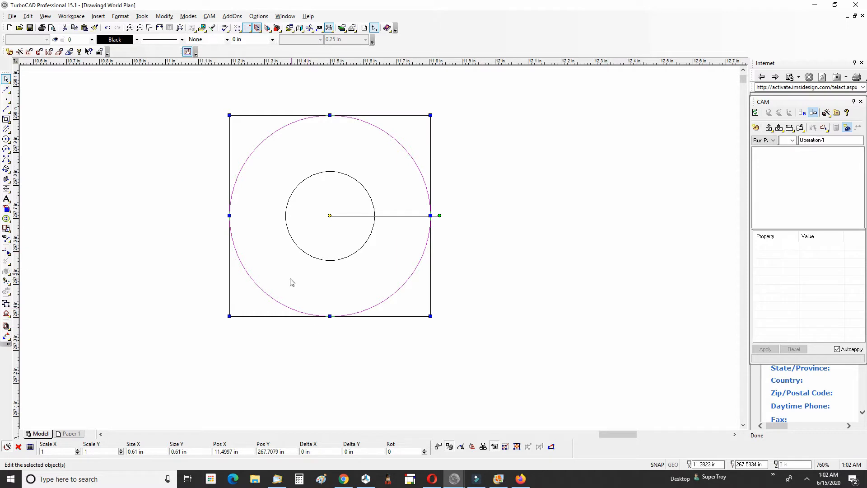
Resize the outer circle to 0.51 in in both X and Y.
click(179, 451)
text(5)
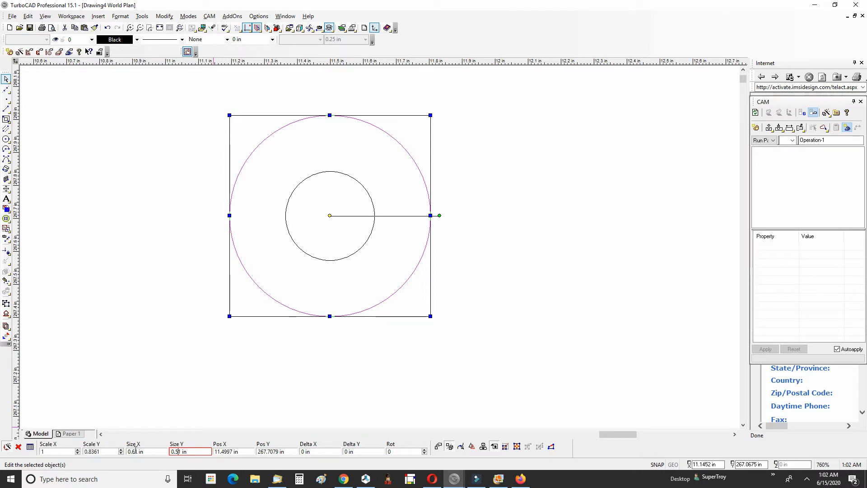
drag(136, 452, 132, 452)
text(5)
key(Return)
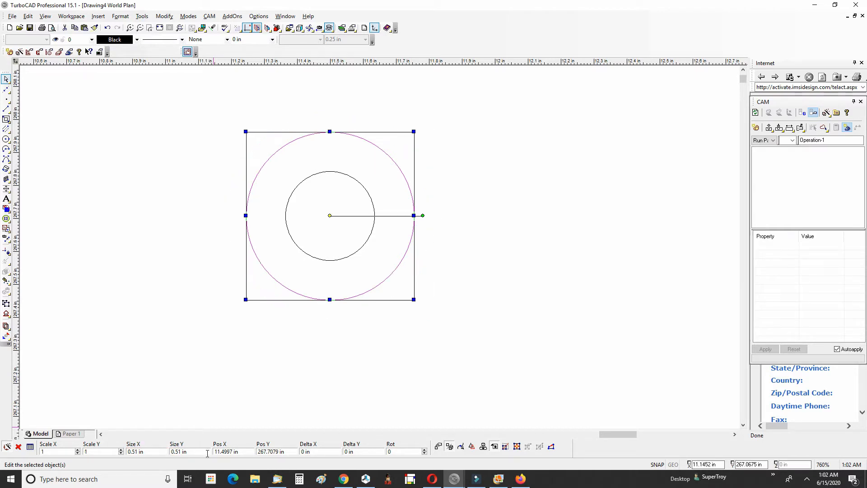
Try an X size of 0.41 in on the outer circle, return it to 0.51 in, and deselect the circle.
click(134, 451)
text(4)
key(Return)
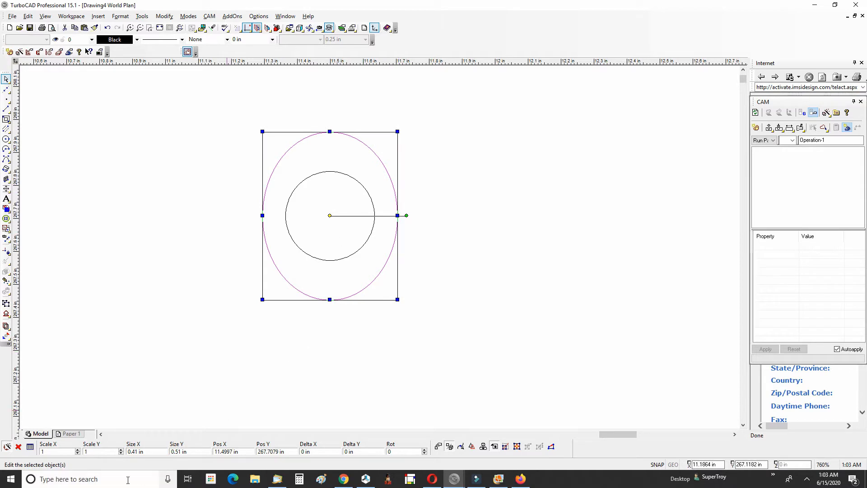
click(135, 452)
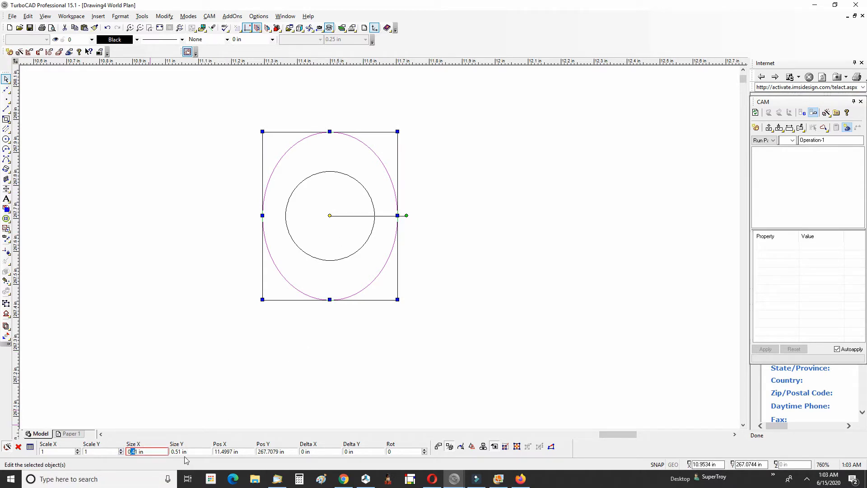
drag(136, 453, 134, 455)
text(5)
key(Return)
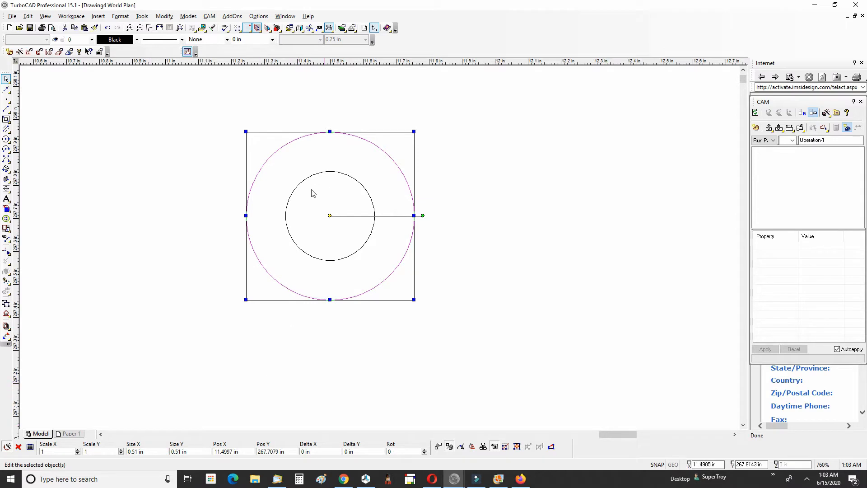
click(529, 249)
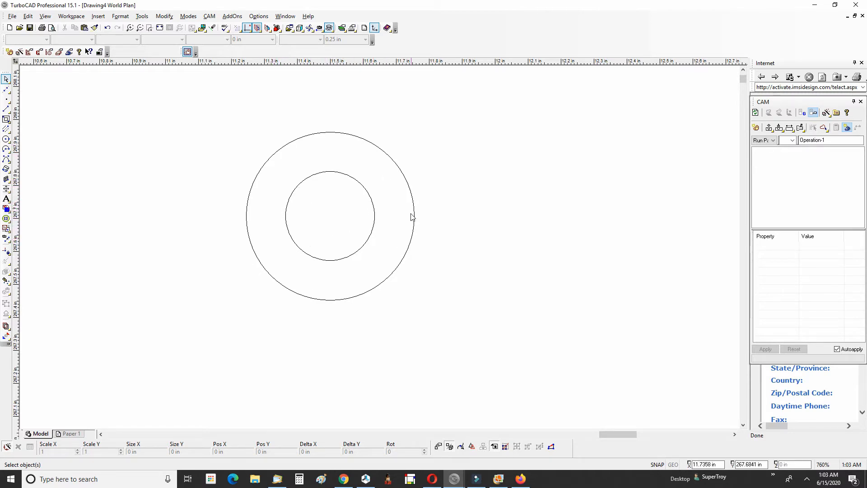
scroll(407, 226, down, 2)
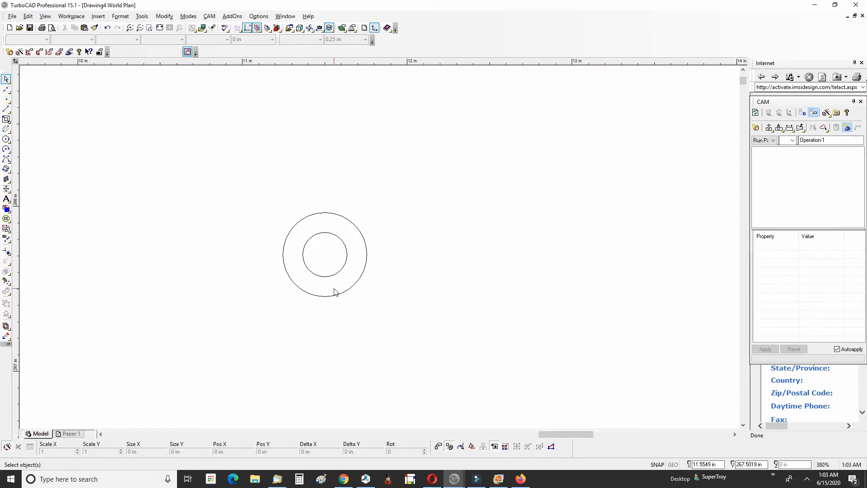
mouse_move(332, 289)
shift+middle_down()
mouse_move(381, 268)
mouse_move(338, 281)
shift+middle_up()
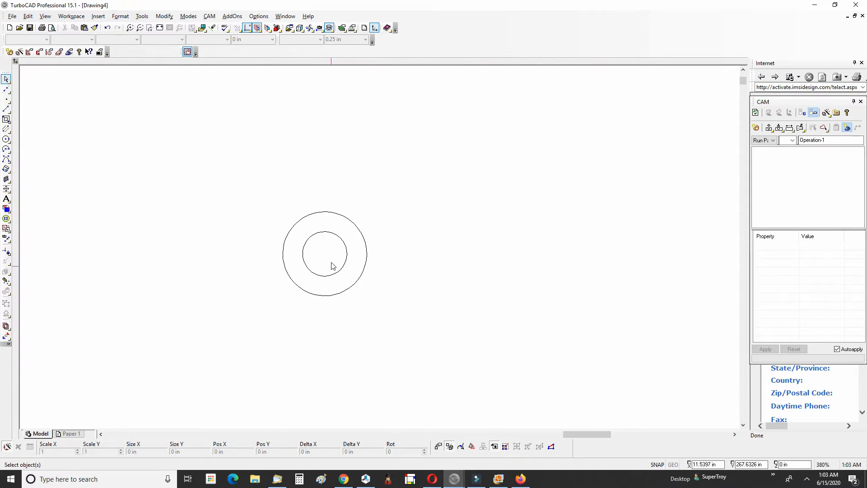
click(310, 28)
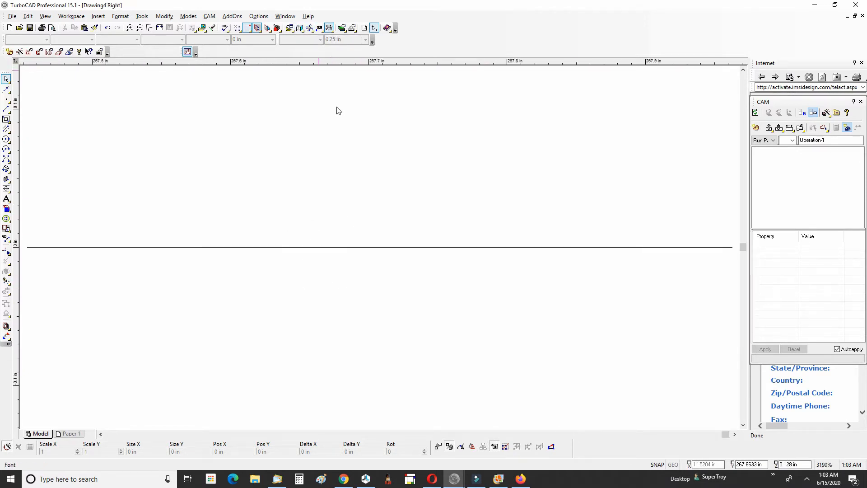
drag(300, 28, 300, 43)
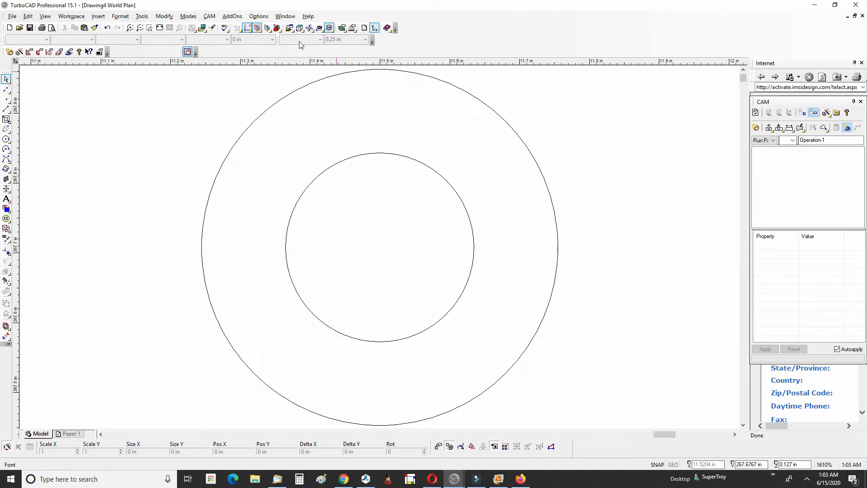
Draw a 1 in diameter circle around the two existing circles, sharing their center.
scroll(380, 247, down, 4)
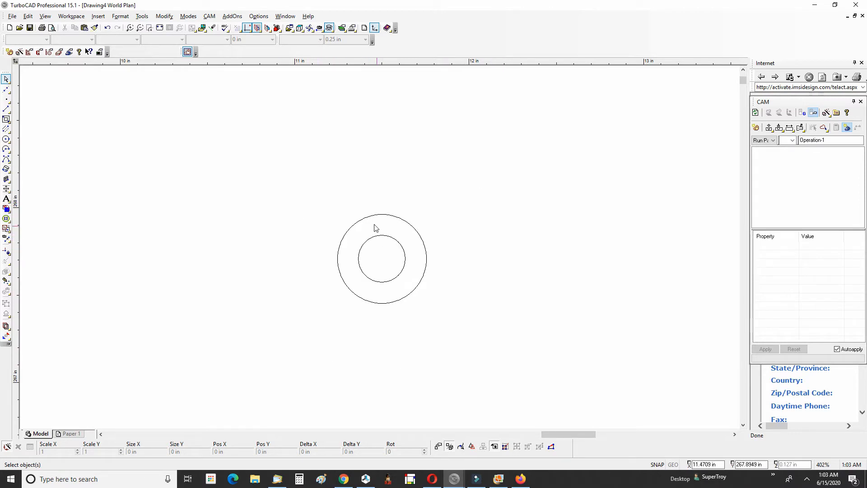
click(7, 139)
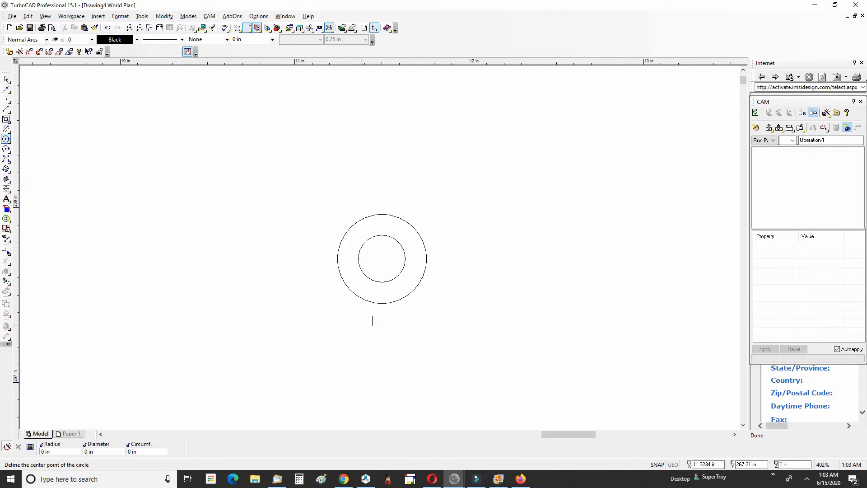
click(390, 304)
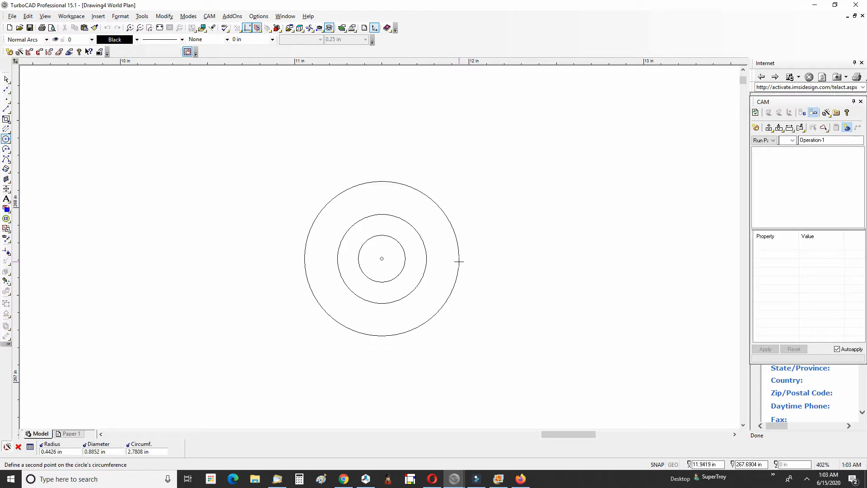
key(Tab)
key(Tab)
text(1)
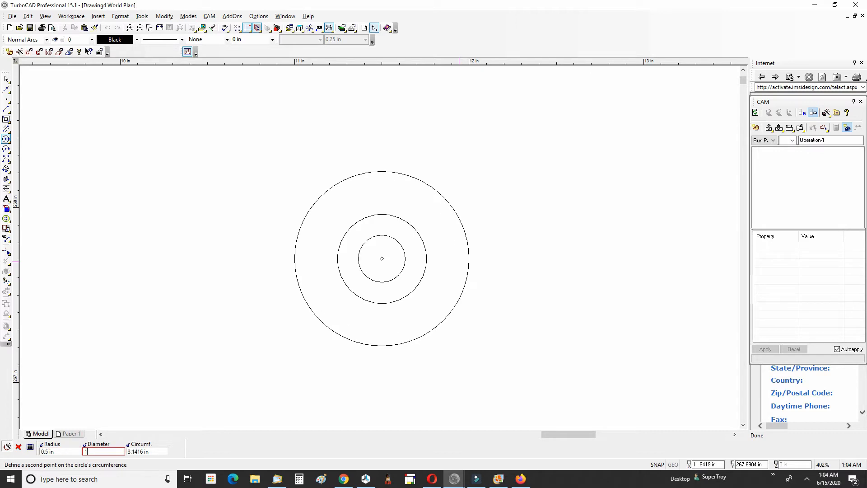
key(Return)
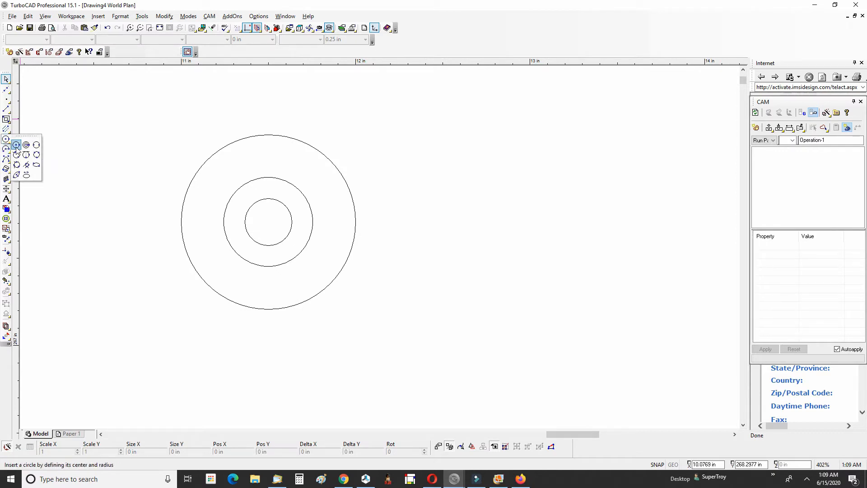
Draw a concentric circle of 0.90 in diameter just inside the 1 in circle.
click(16, 145)
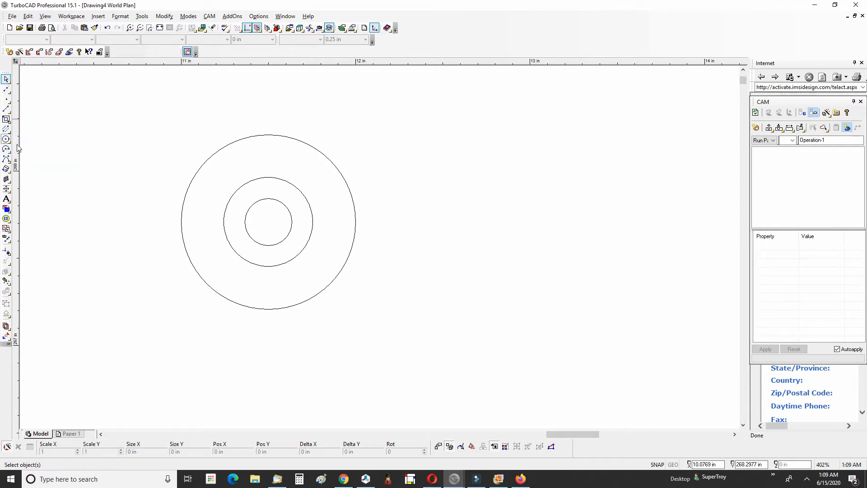
click(317, 297)
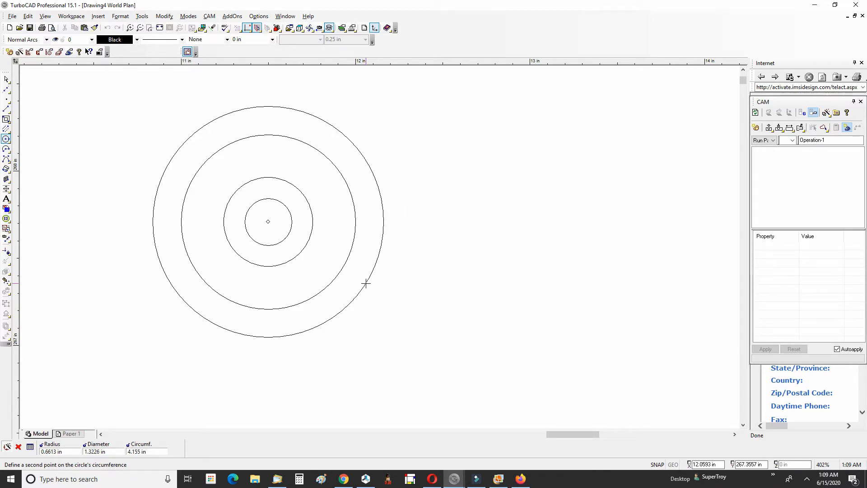
key(Tab)
key(Tab)
text(.90)
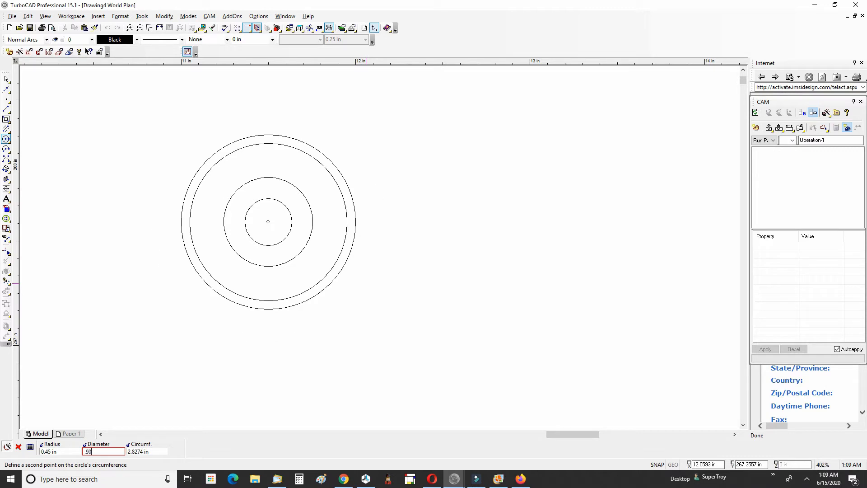
key(Return)
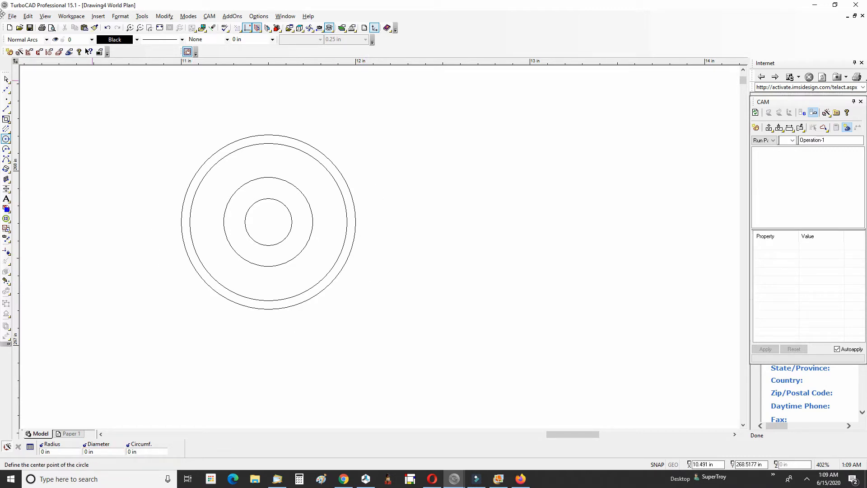
click(7, 80)
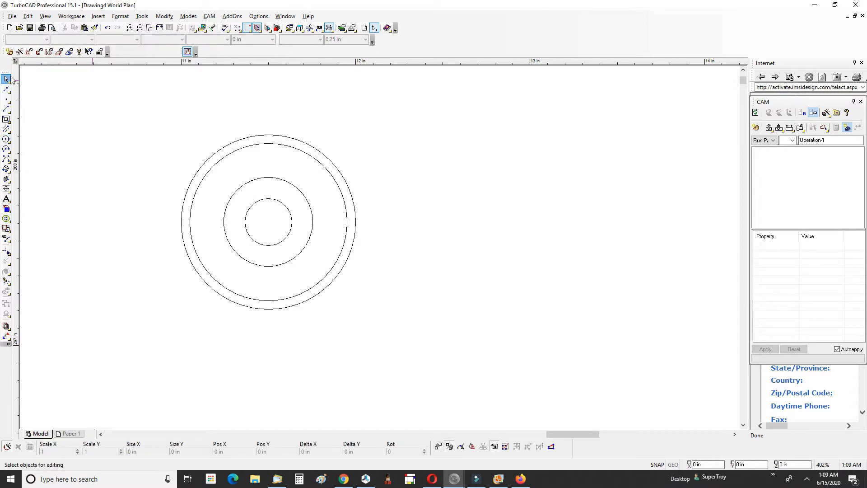
Check the X and Y sizes of the two largest circles.
click(302, 144)
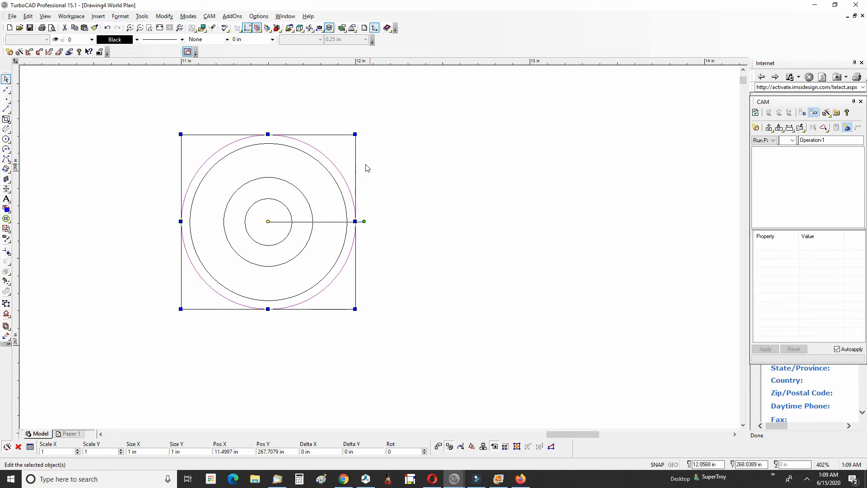
click(392, 185)
click(334, 184)
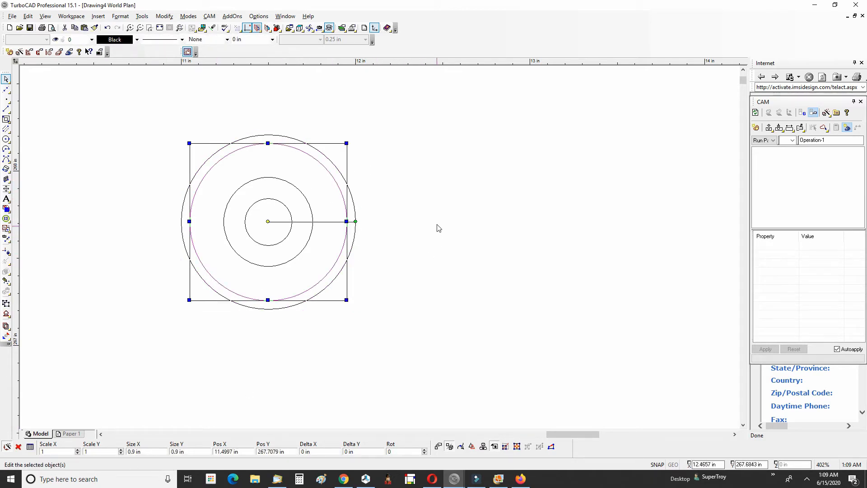
click(123, 170)
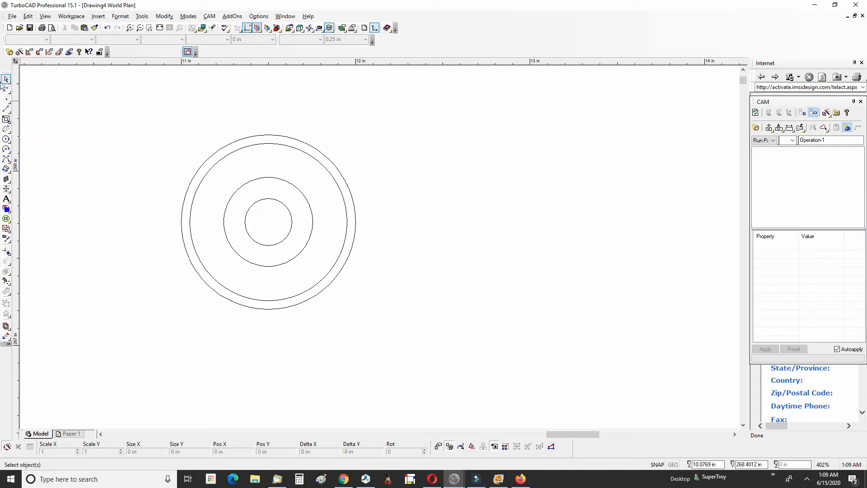
Draw a six-sided polygon from the circles' common center, with its corners on the 0.90 in circle.
click(7, 139)
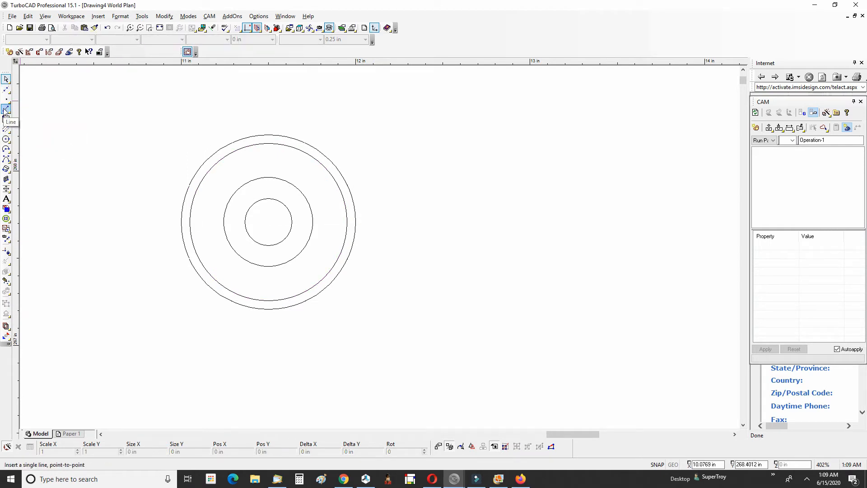
drag(7, 109, 36, 115)
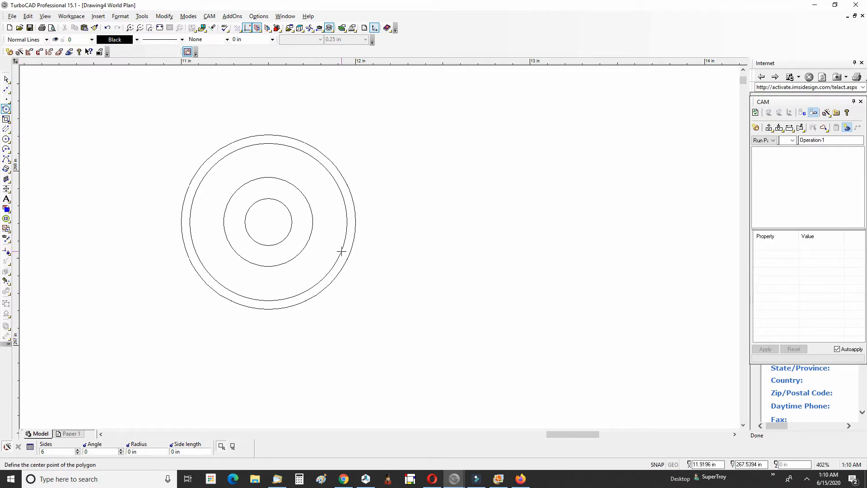
click(354, 228)
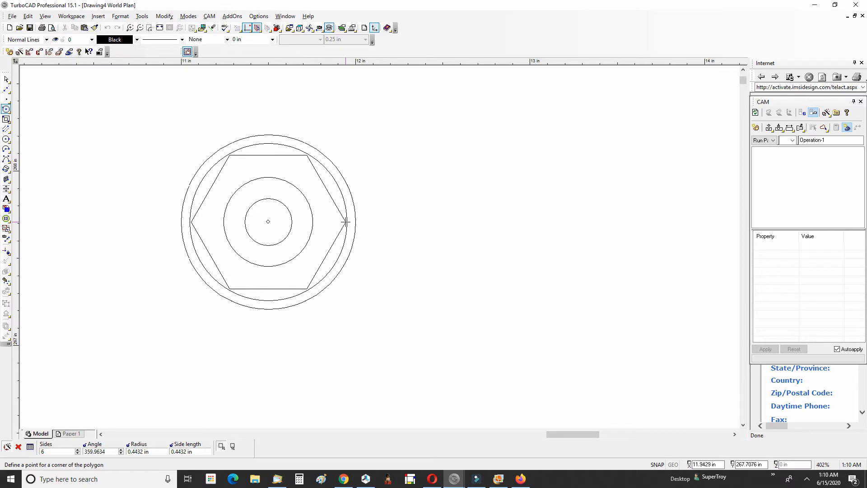
click(345, 222)
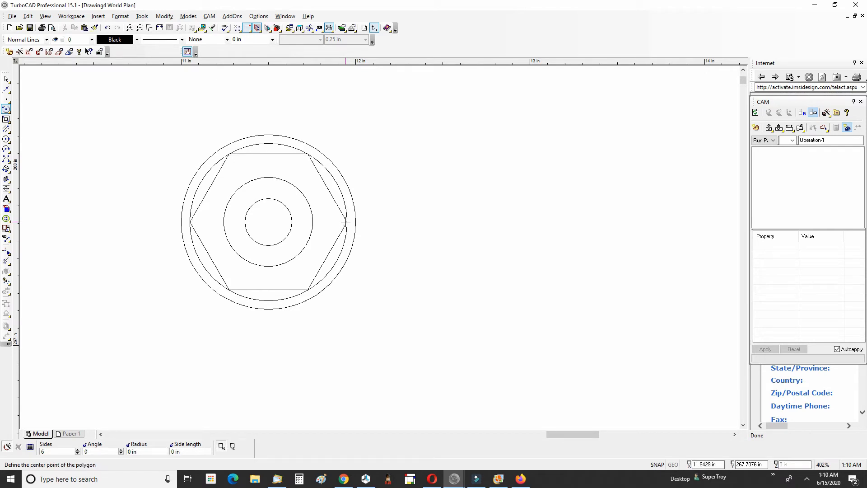
scroll(380, 246, up, 5)
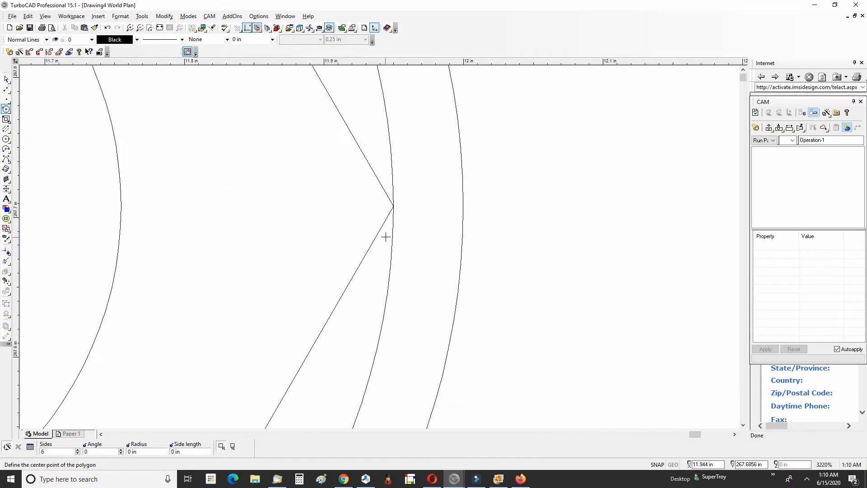
scroll(392, 207, down, 3)
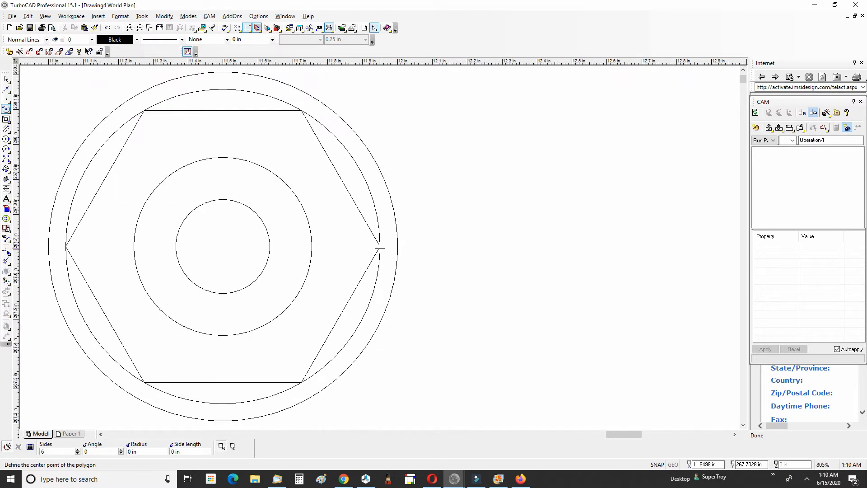
click(6, 79)
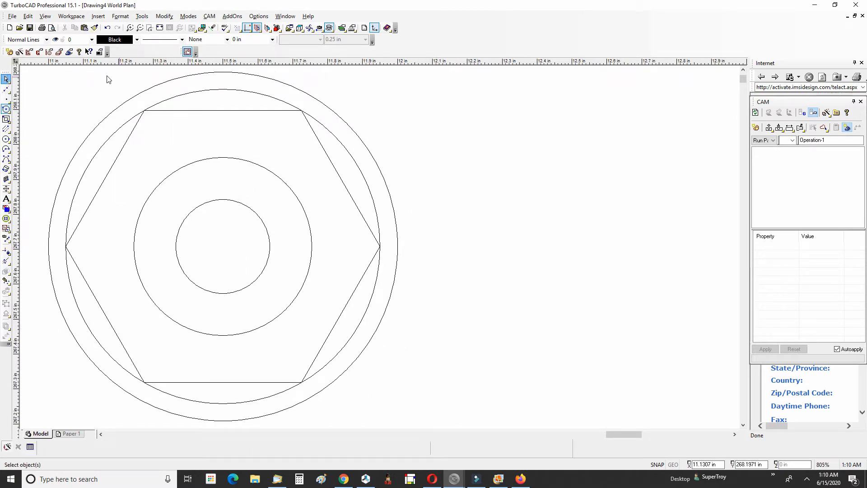
Delete the 0.90 in construction circle around the hexagon.
click(279, 101)
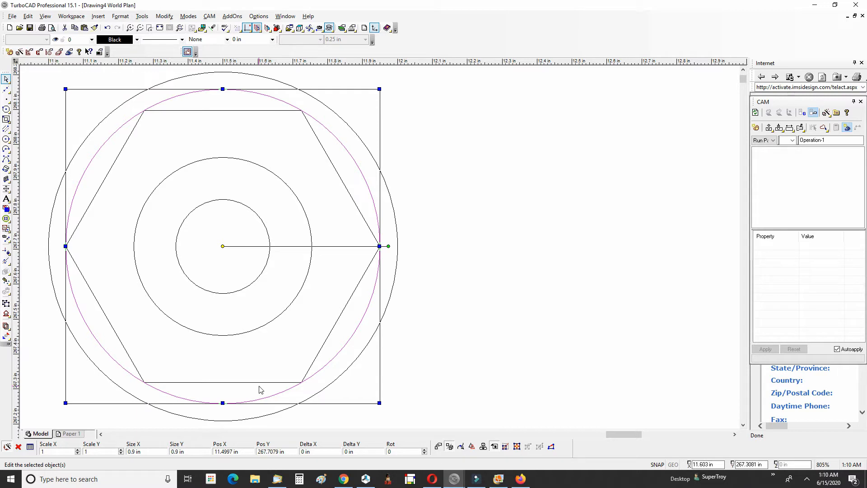
key(Delete)
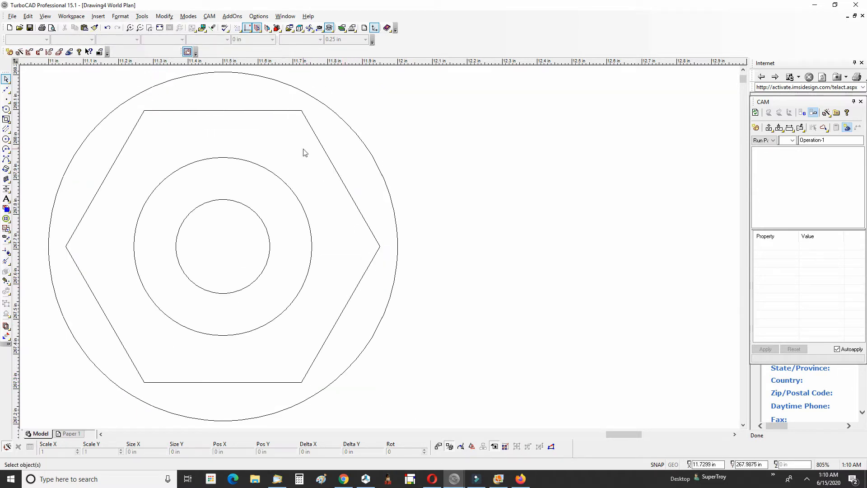
scroll(380, 251, down, 3)
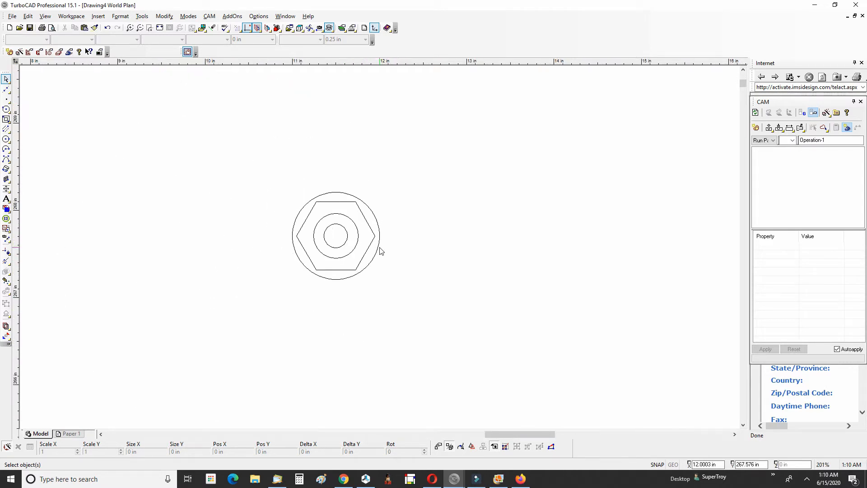
scroll(365, 247, up, 3)
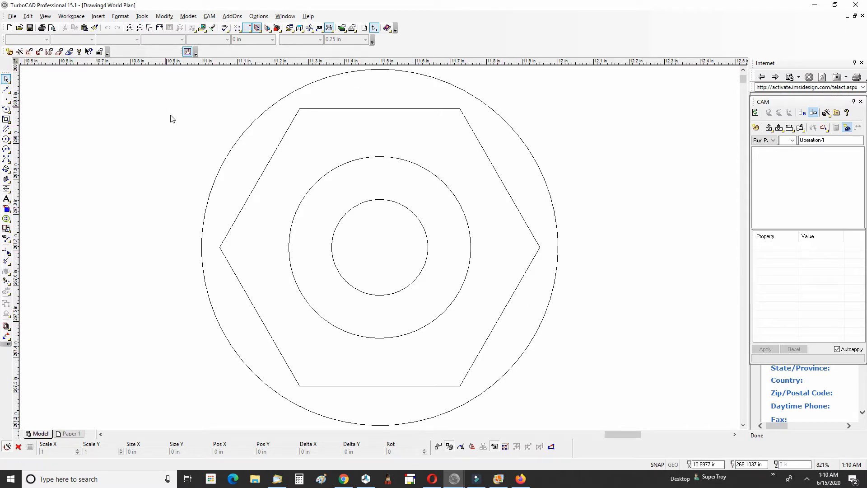
Try the 3D selection mode on the whole profile, return to 2D selection and clear the selection.
mouse_move(162, 101)
mouse_down()
mouse_move(628, 341)
mouse_move(643, 401)
mouse_up()
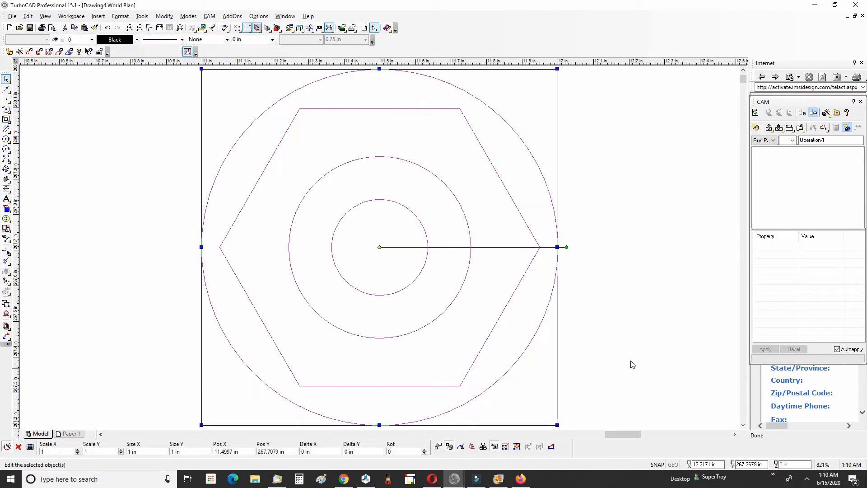
scroll(381, 250, down, 1)
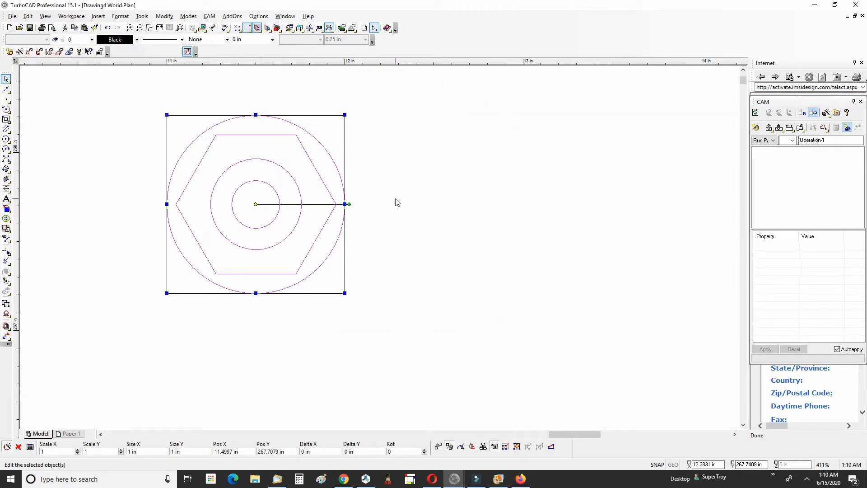
click(442, 194)
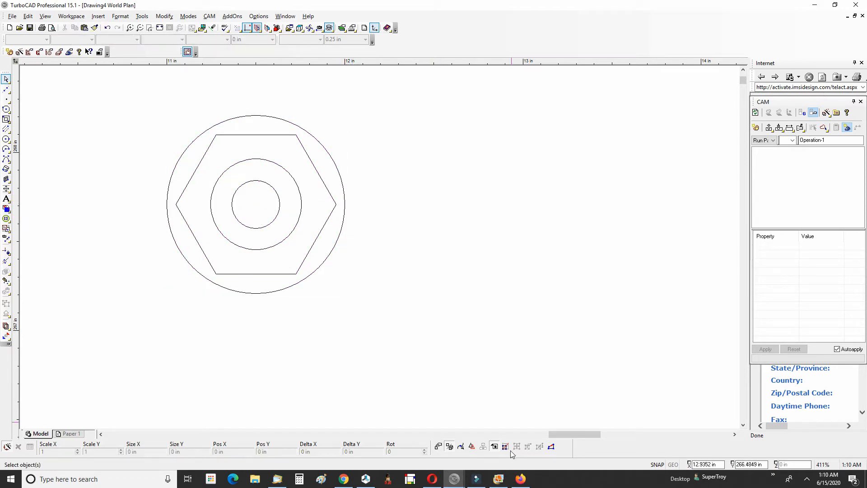
click(450, 447)
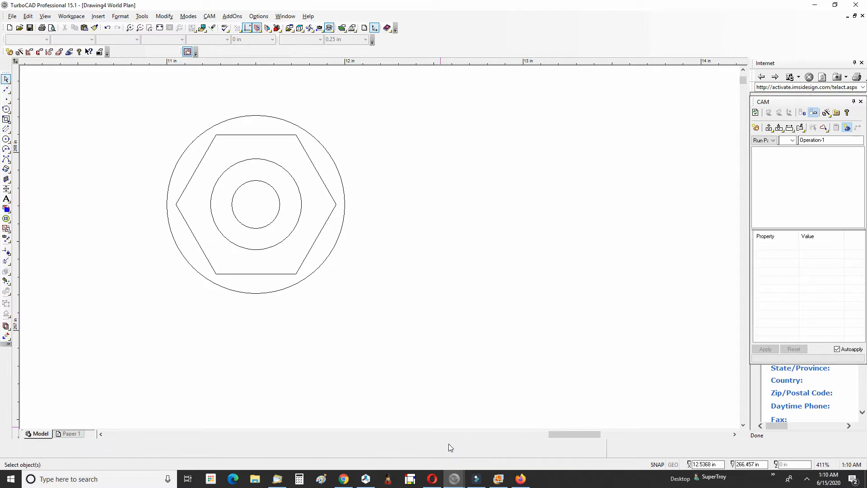
drag(108, 102, 427, 303)
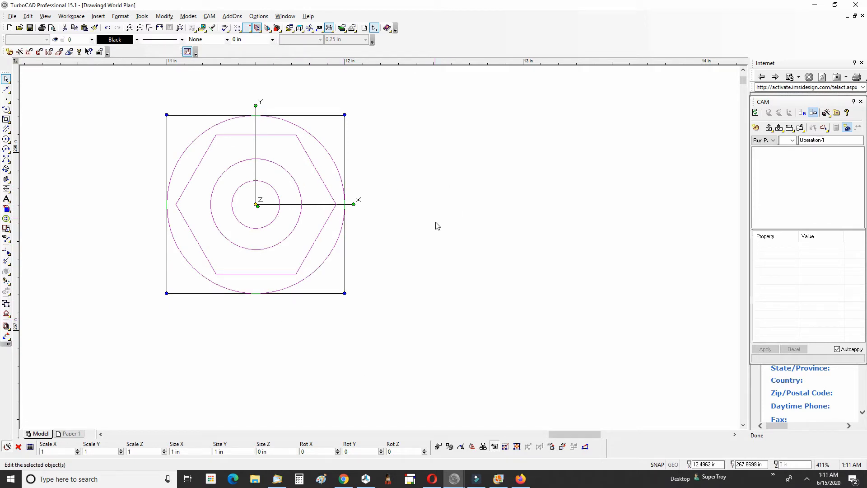
click(438, 322)
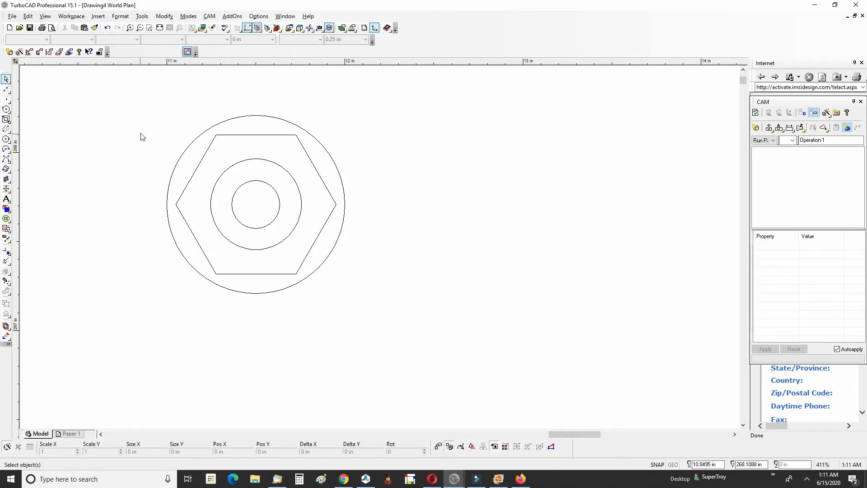
drag(155, 114, 427, 334)
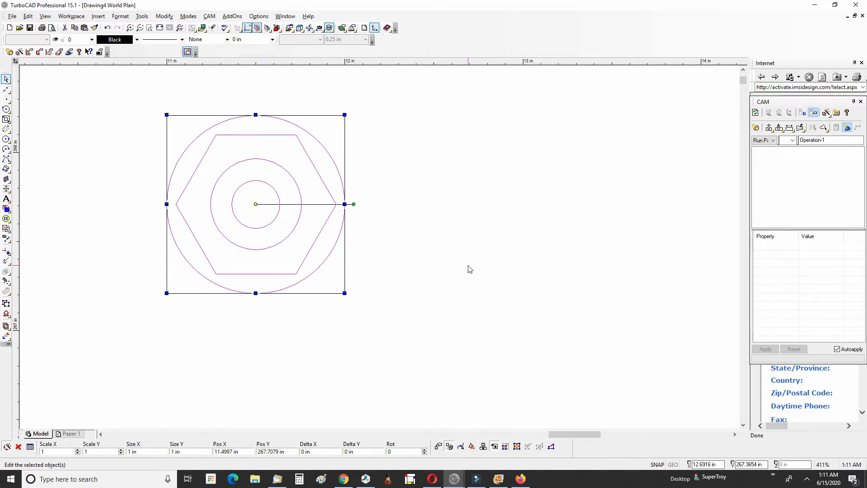
click(419, 317)
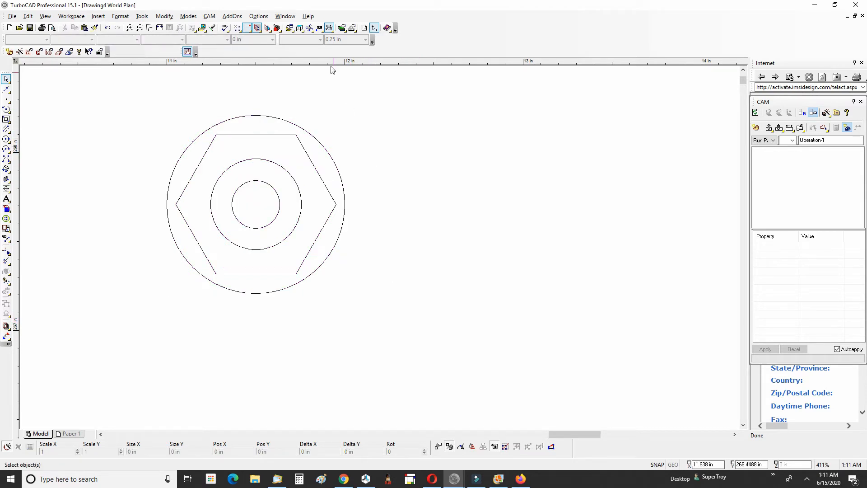
Show the profile in the southwest isometric view, tilt it slightly and fit it to the drawing area.
click(299, 30)
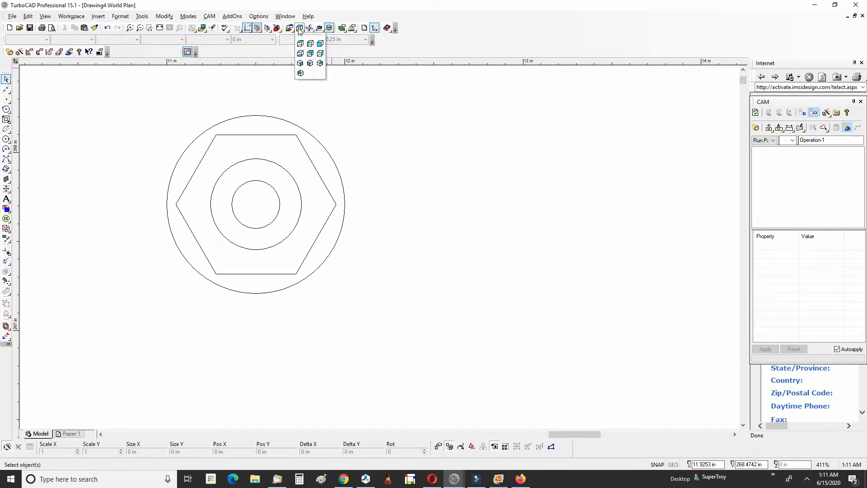
click(311, 63)
scroll(381, 247, down, 4)
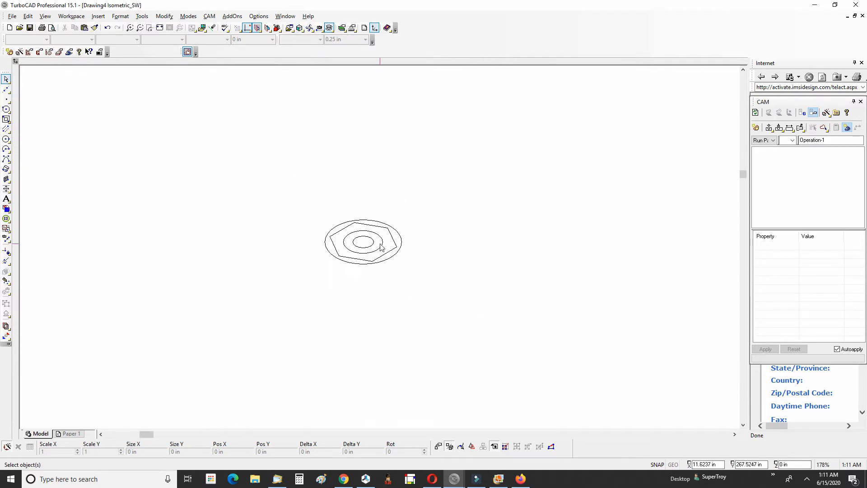
scroll(374, 248, up, 3)
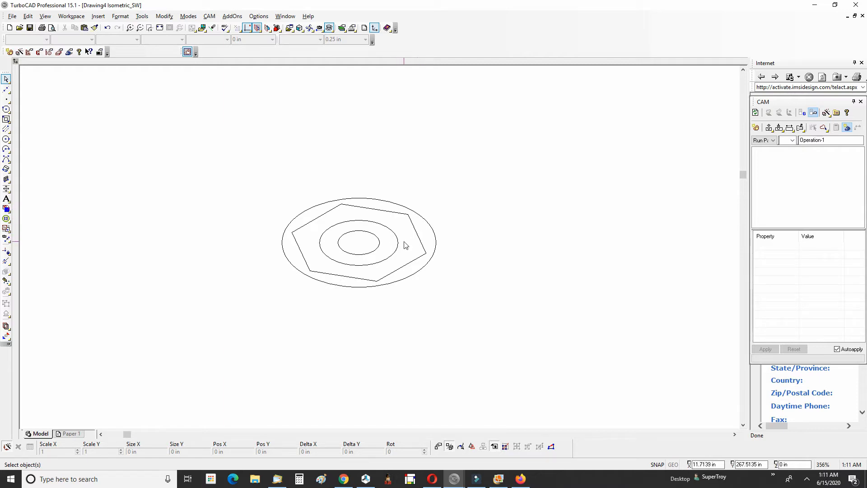
scroll(381, 251, down, 3)
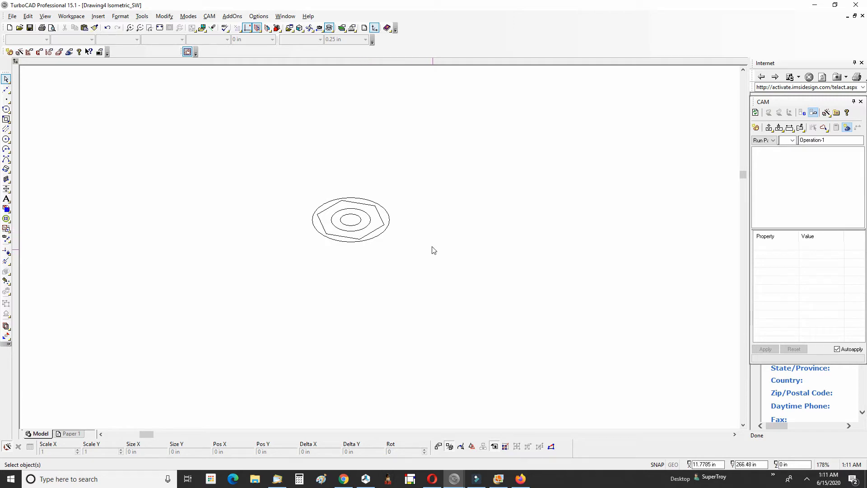
middle_drag(426, 222, 420, 177)
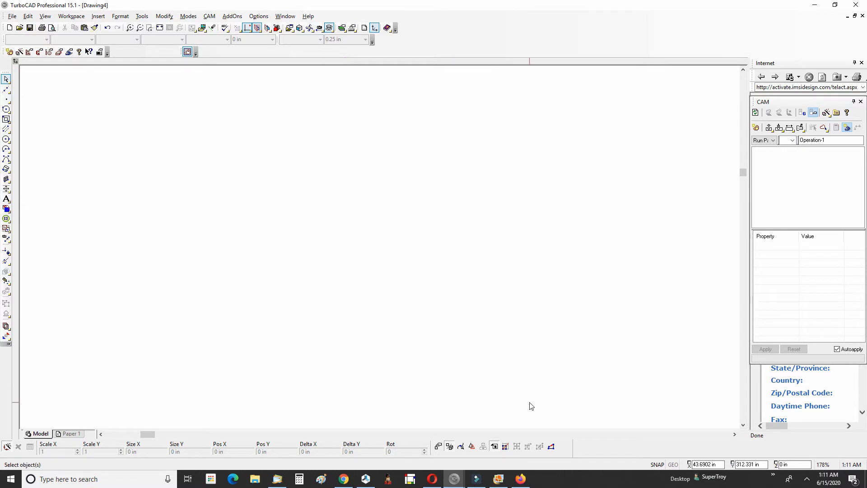
click(160, 28)
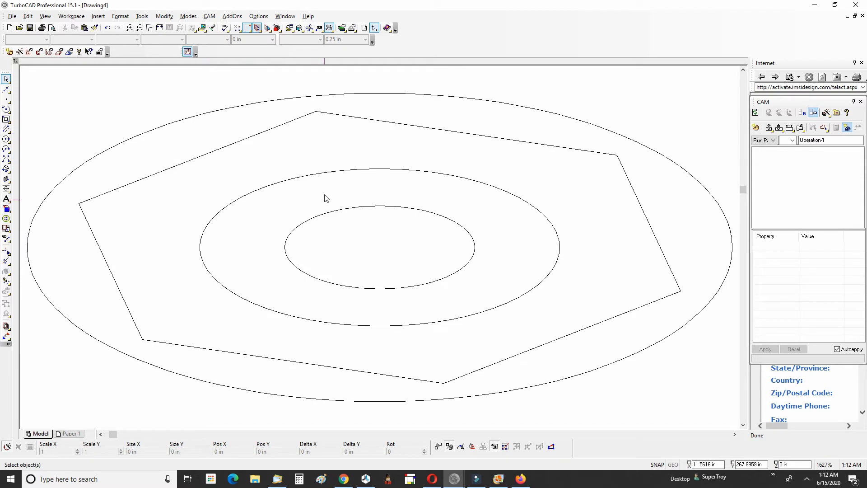
scroll(388, 249, down, 4)
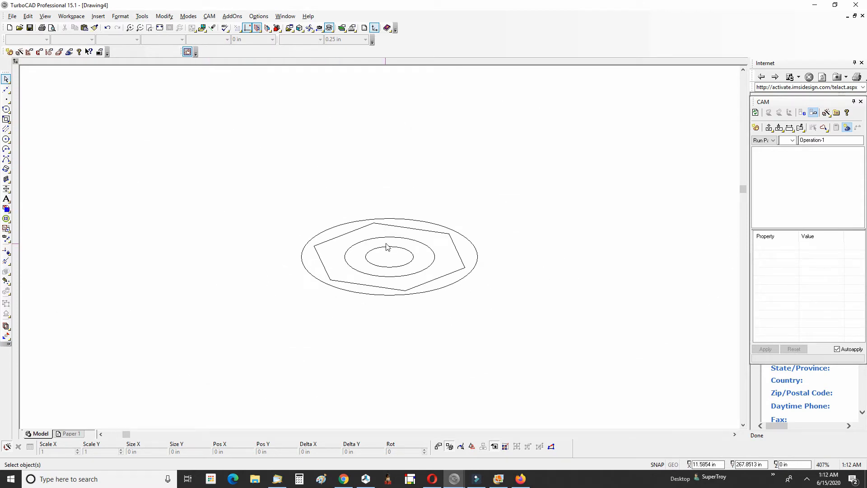
Try a rendered display with default light sources and return to the wireframe display.
click(329, 28)
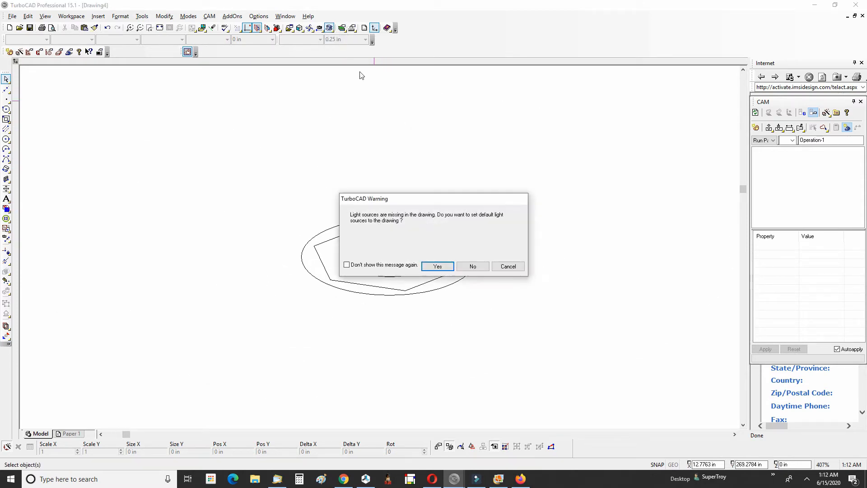
click(438, 266)
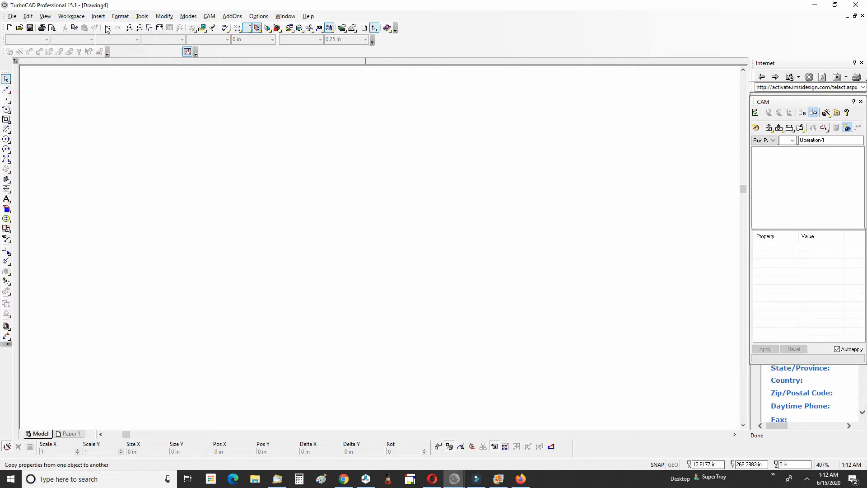
mouse_move(330, 31)
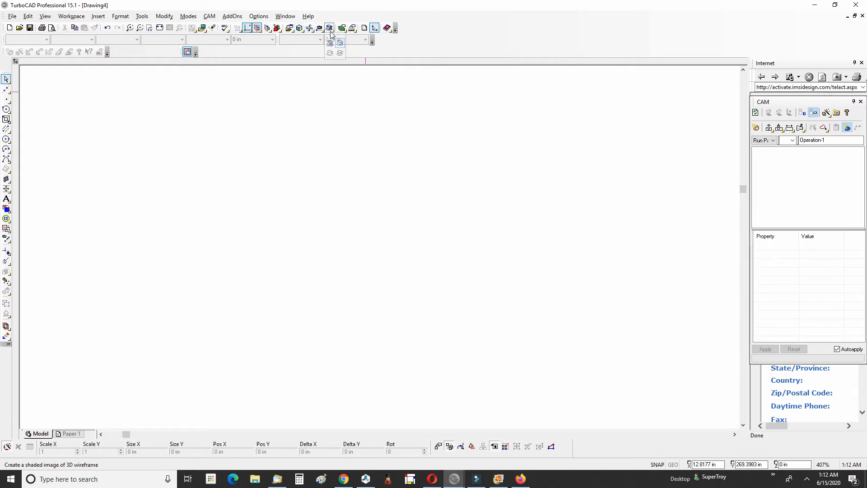
click(340, 53)
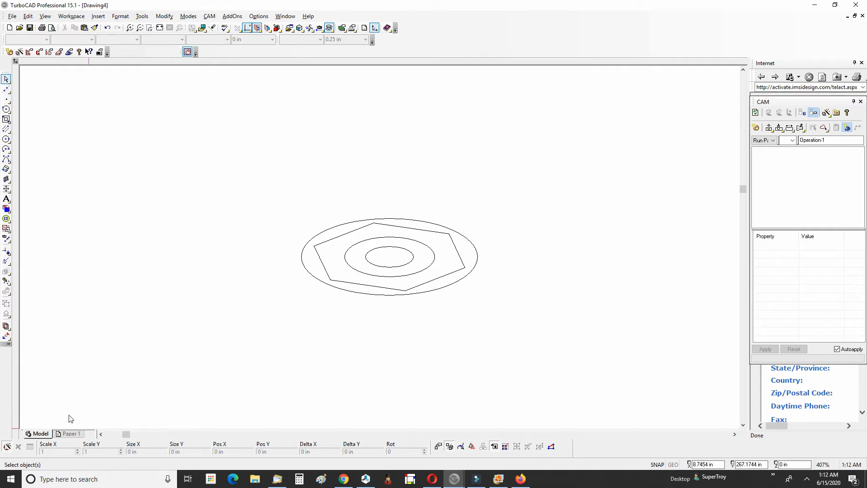
Extrude the hexagon downward with a height of -1.200 in.
click(6, 169)
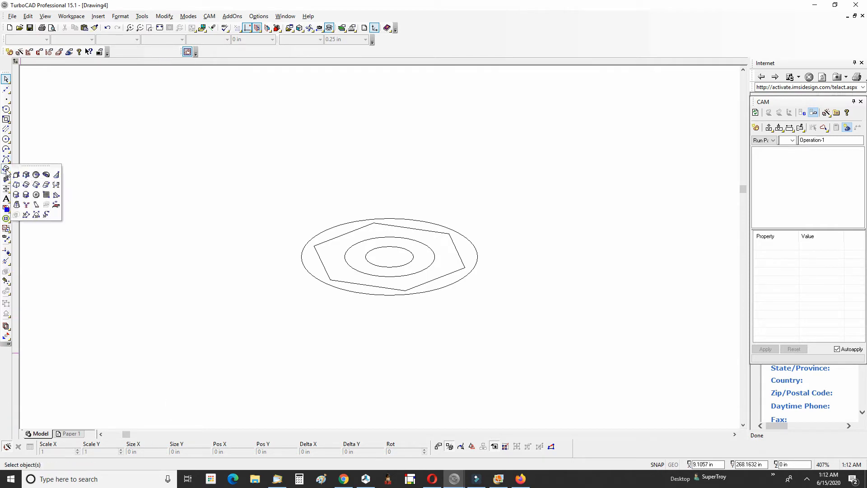
click(25, 185)
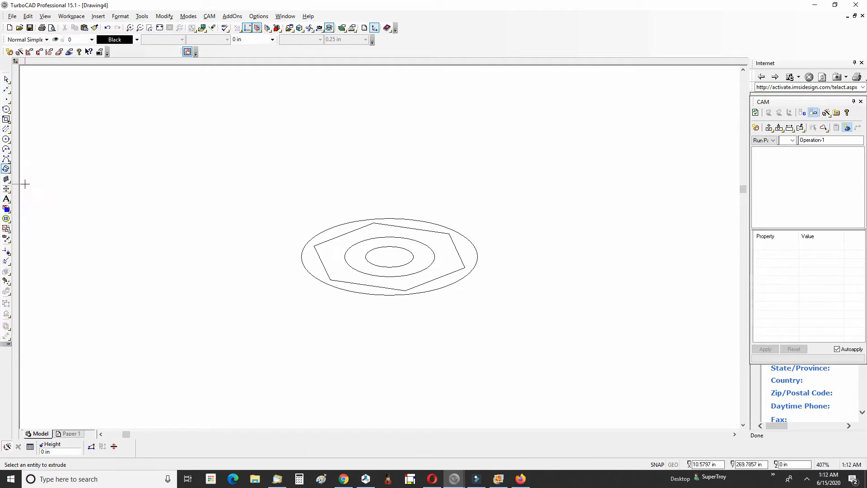
click(346, 282)
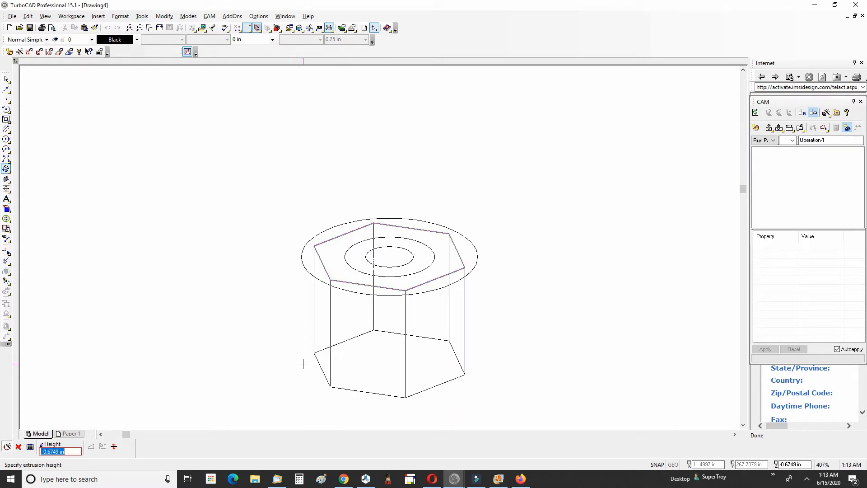
text(-)
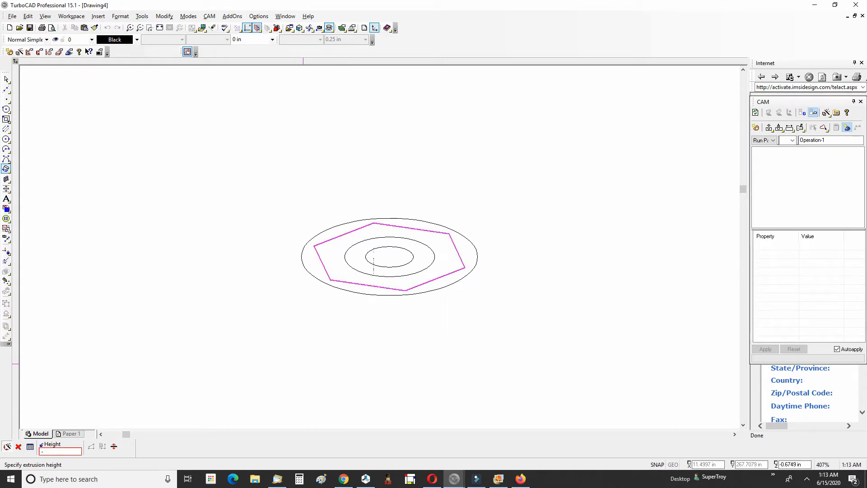
text(1.200)
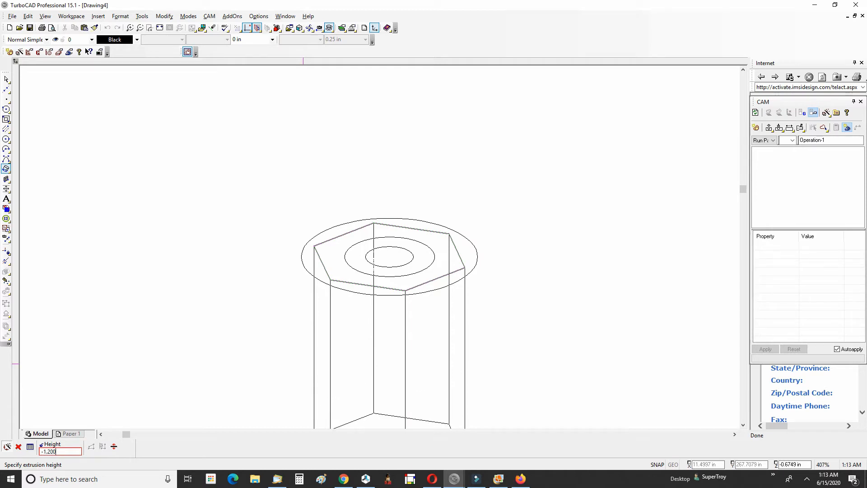
key(Return)
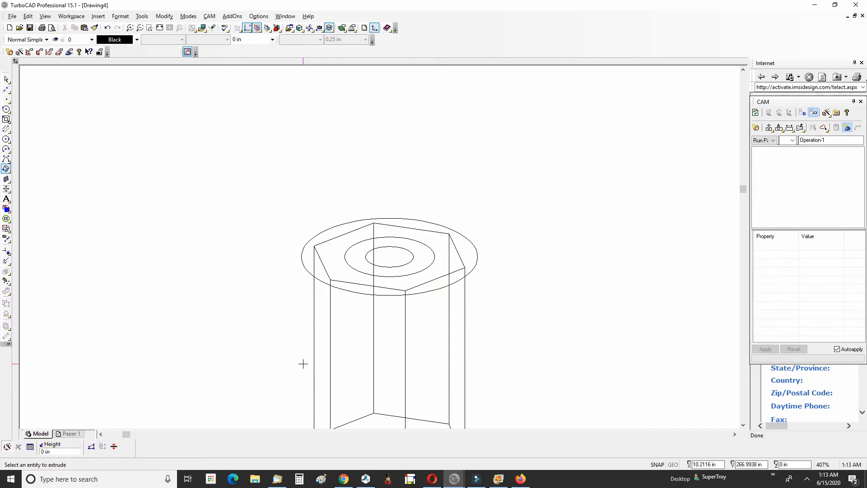
Extrude the outer 1 in circle downward with a height of -.200 in.
scroll(380, 246, down, 2)
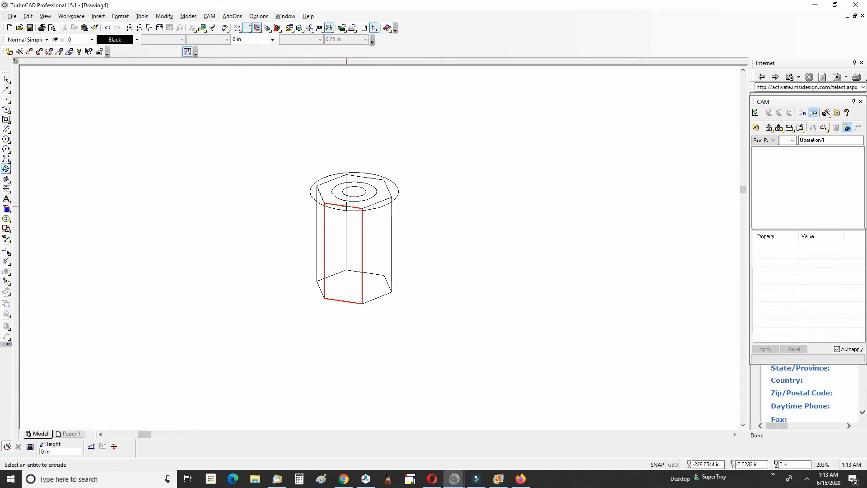
scroll(309, 195, up, 2)
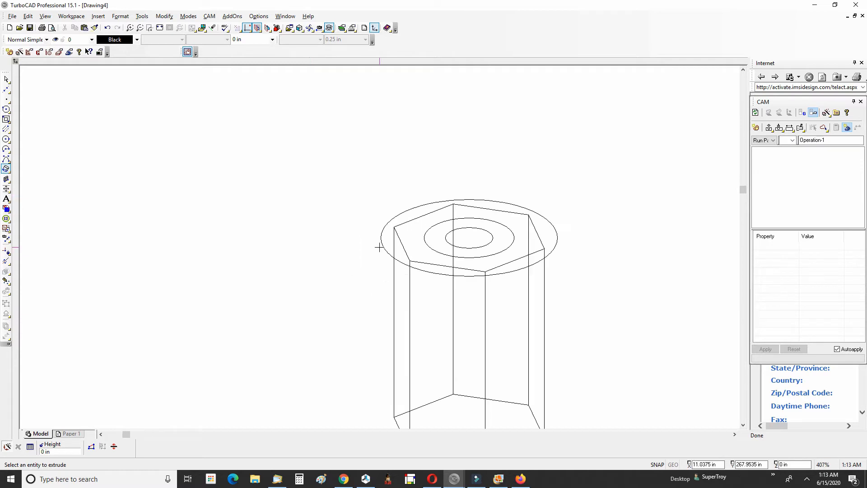
click(383, 248)
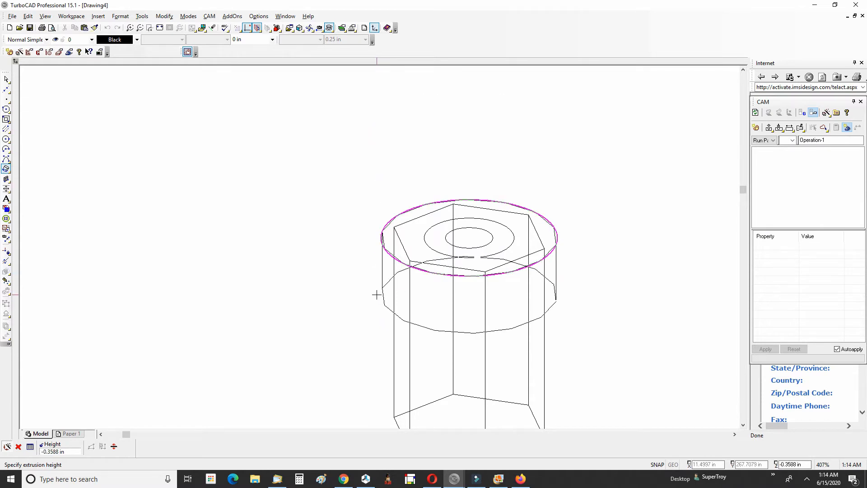
key(Tab)
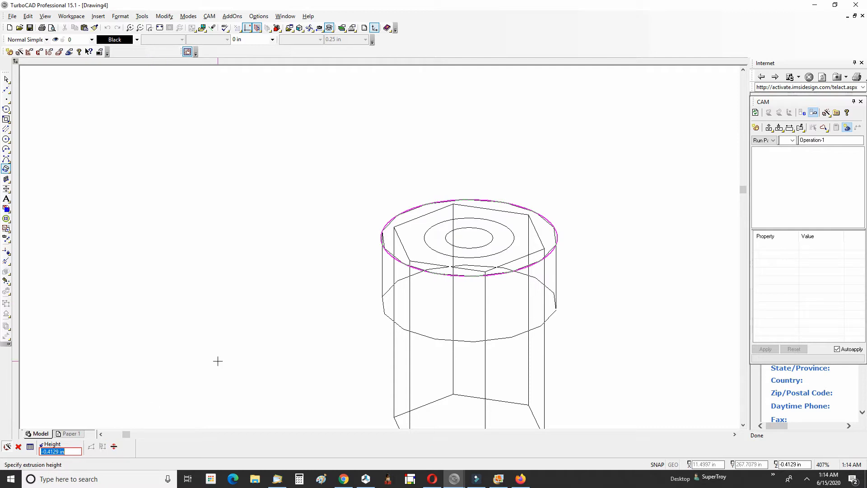
text(-.2)
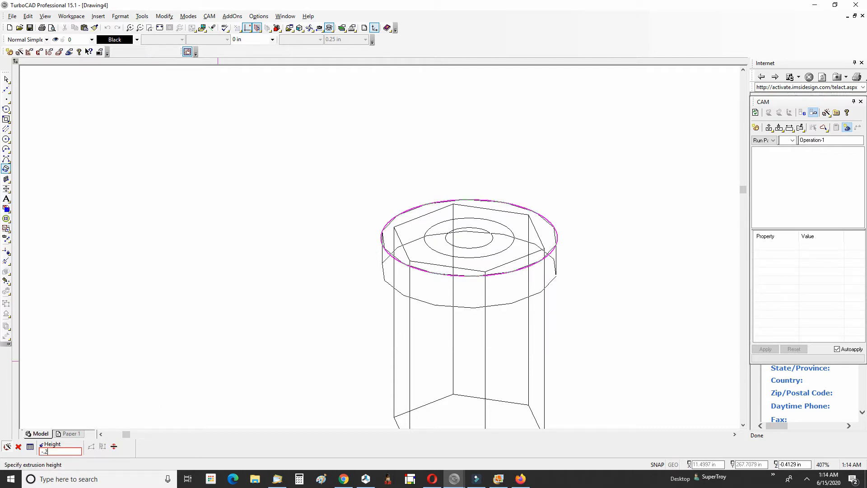
text(00)
key(Return)
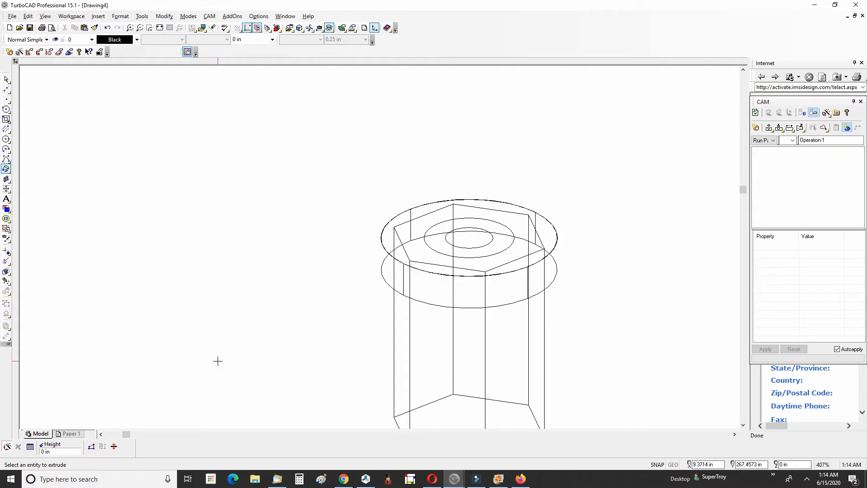
Extrude the middle 0.51 in circle upward with a height of .250 in.
scroll(380, 245, down, 2)
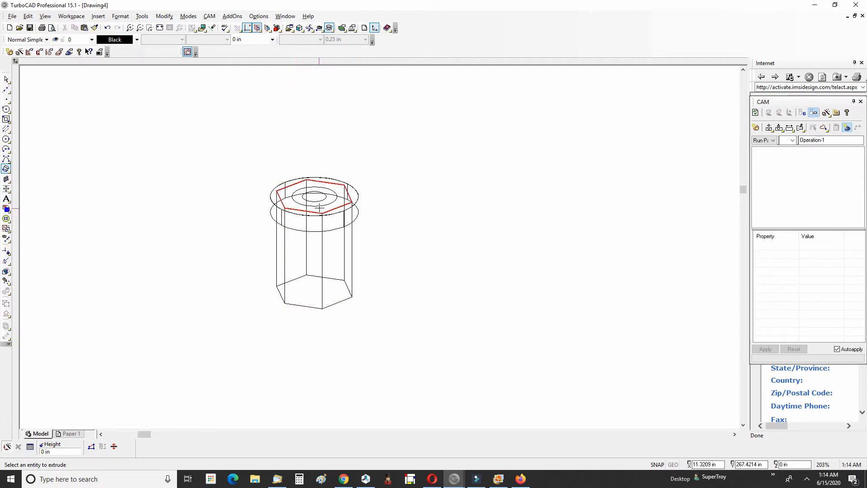
scroll(386, 247, up, 3)
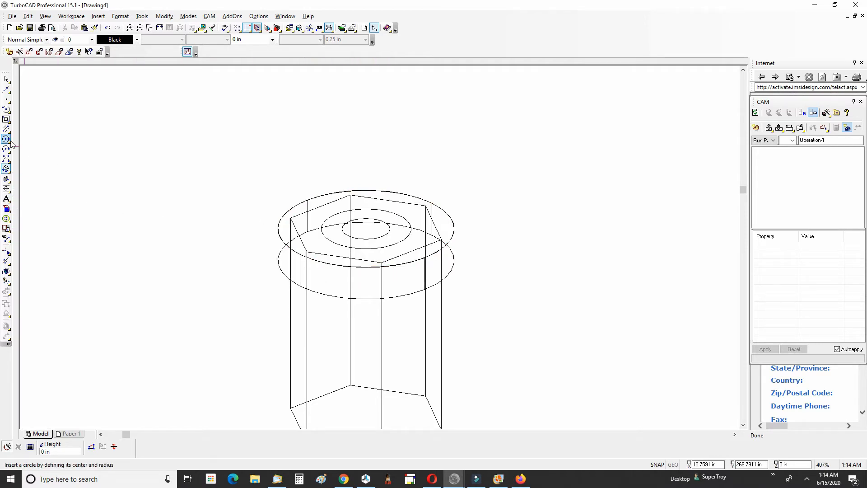
click(402, 239)
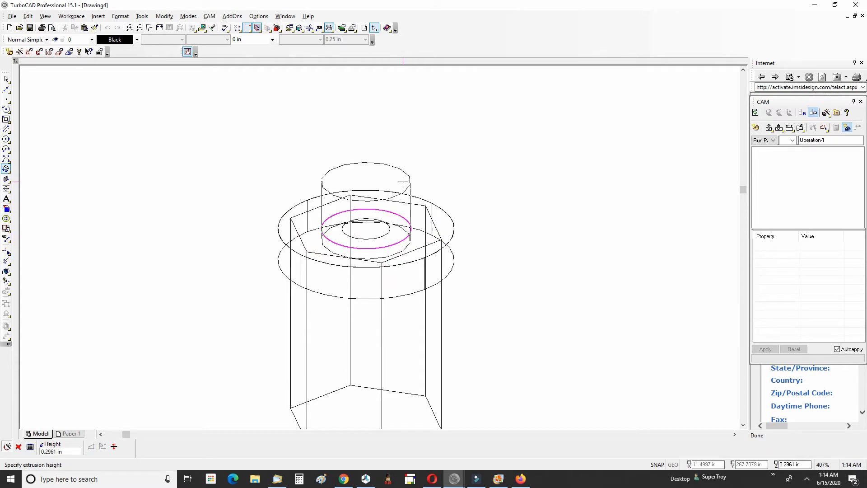
key(Tab)
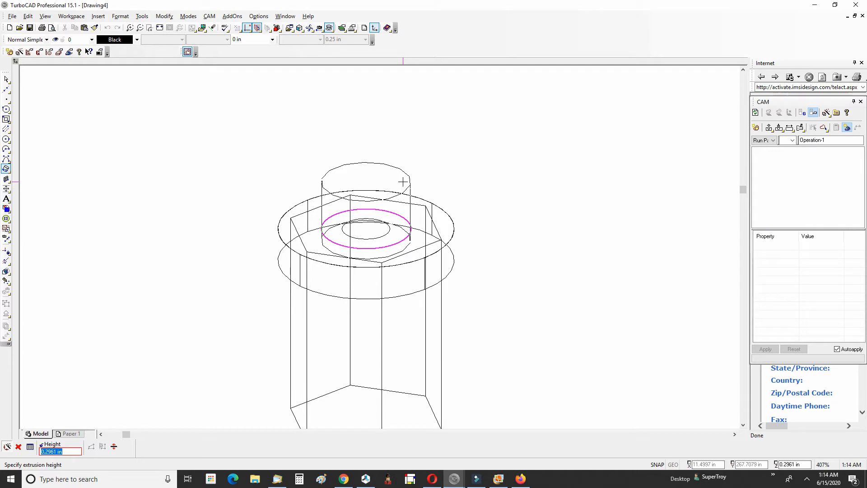
text(.2)
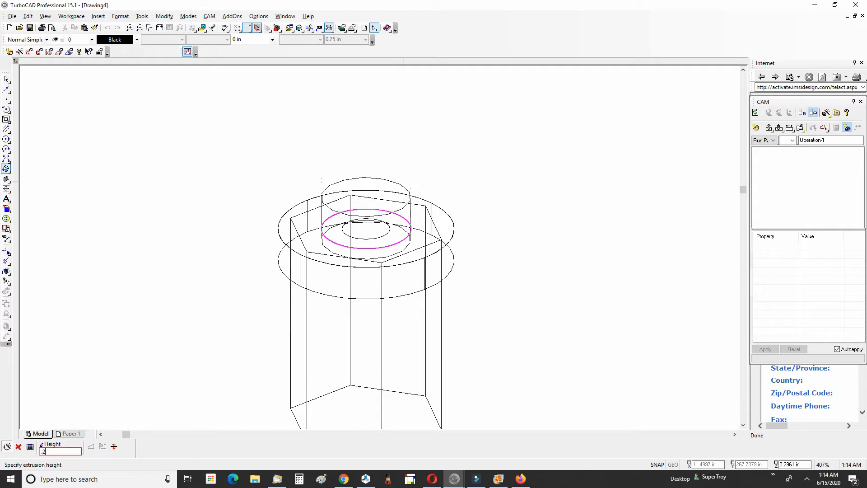
text(50)
key(Return)
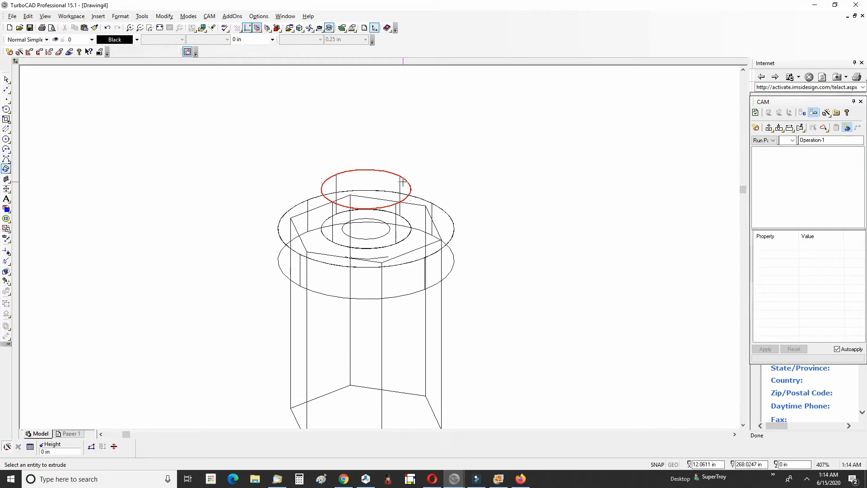
Examine the wireframe part in the world plan view and orbit it to a side view.
scroll(426, 224, down, 1)
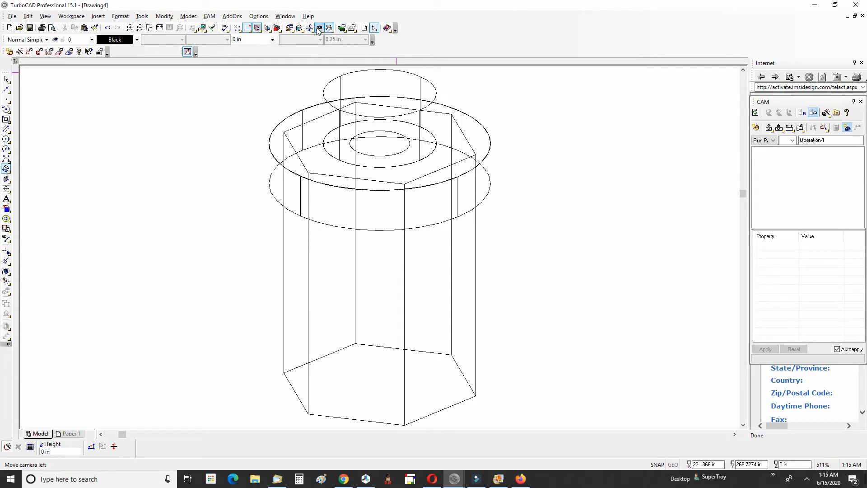
click(299, 28)
click(300, 44)
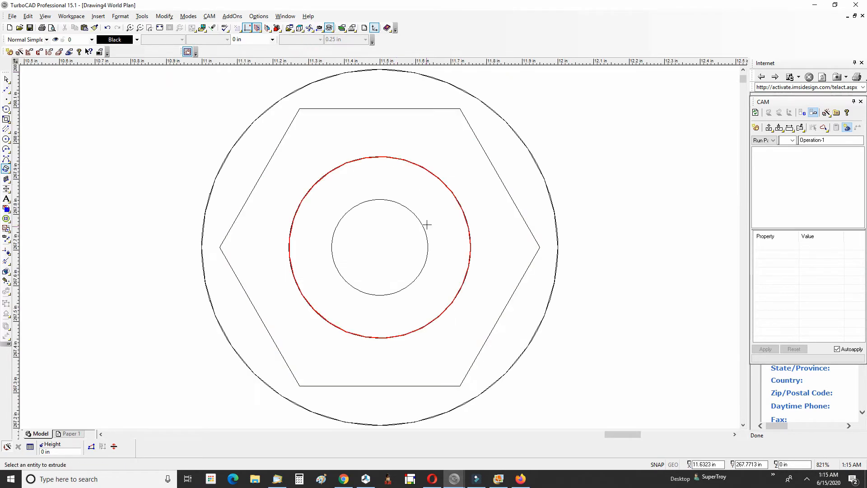
scroll(380, 275, down, 5)
middle_drag(380, 277, 310, 306)
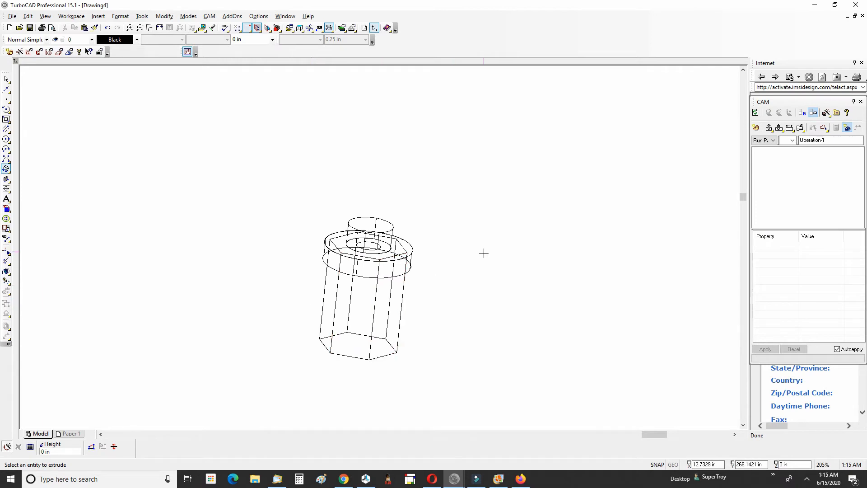
middle_drag(484, 253, 410, 68)
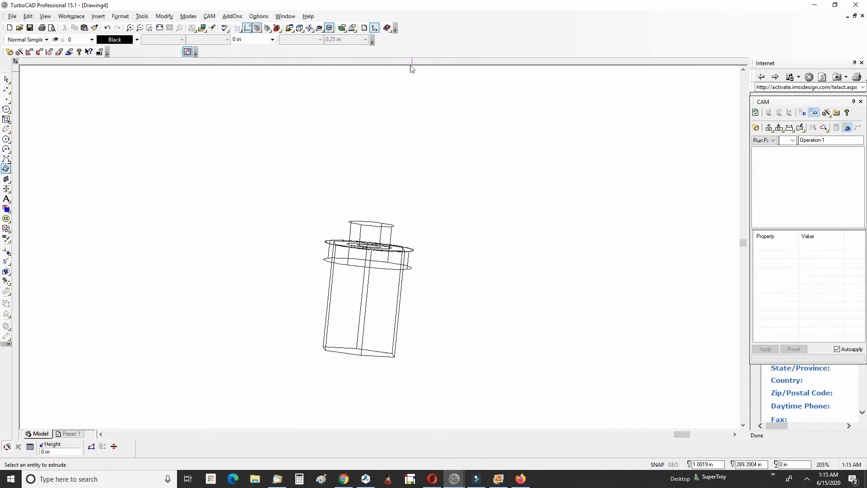
Display the part in draft rendering and examine the hexagonal body, flange and boss from several angles.
click(331, 28)
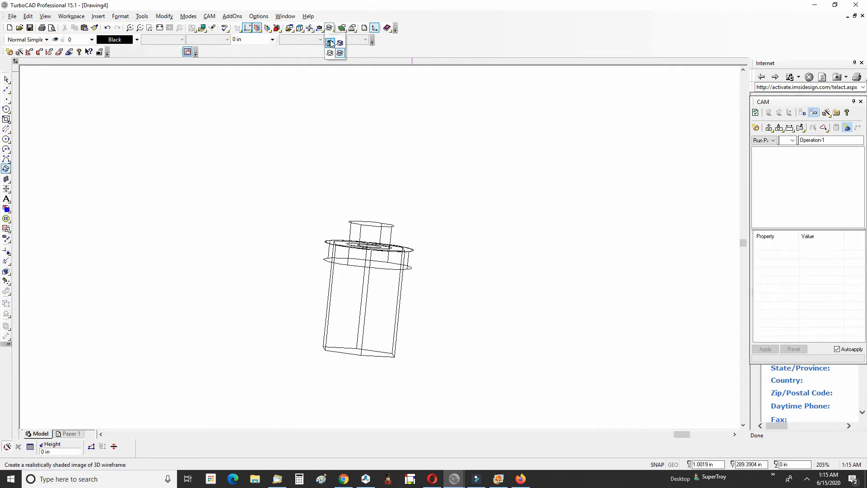
click(340, 44)
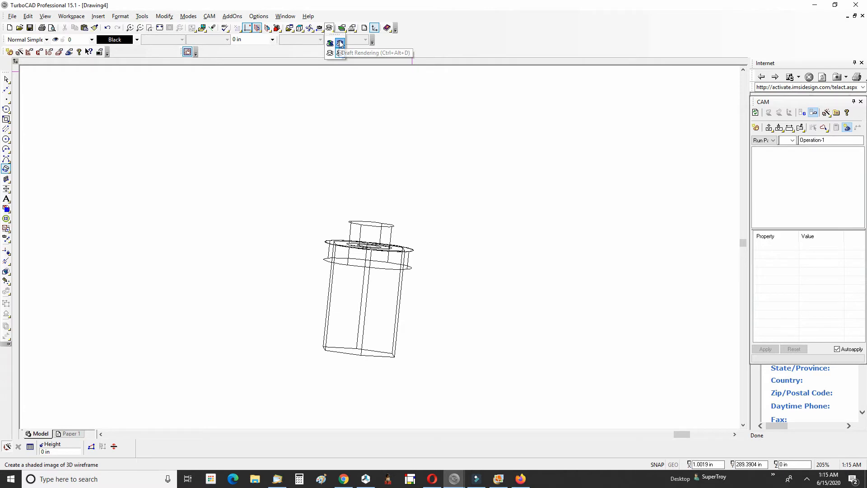
mouse_move(421, 303)
middle_down()
mouse_move(397, 333)
mouse_move(455, 277)
mouse_move(364, 311)
middle_up()
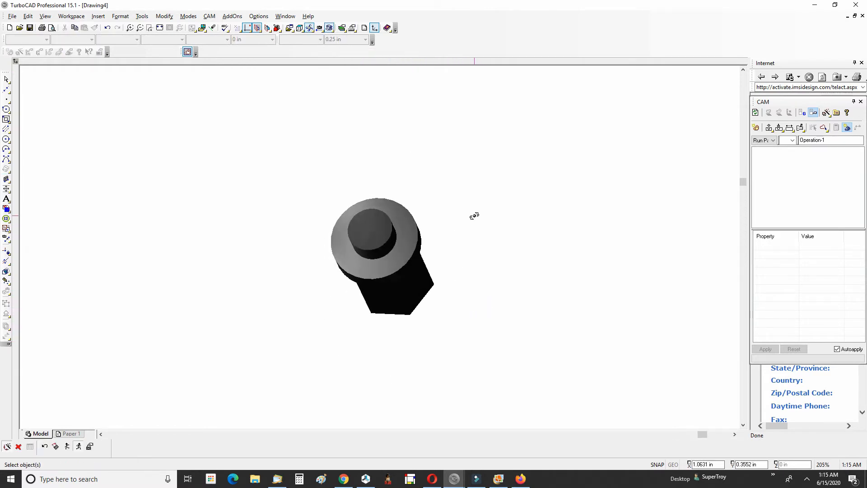
mouse_move(474, 216)
middle_down()
mouse_move(482, 218)
mouse_move(465, 228)
mouse_move(533, 226)
mouse_move(452, 205)
mouse_move(490, 252)
mouse_move(382, 251)
mouse_move(585, 248)
mouse_move(375, 233)
mouse_move(446, 236)
middle_up()
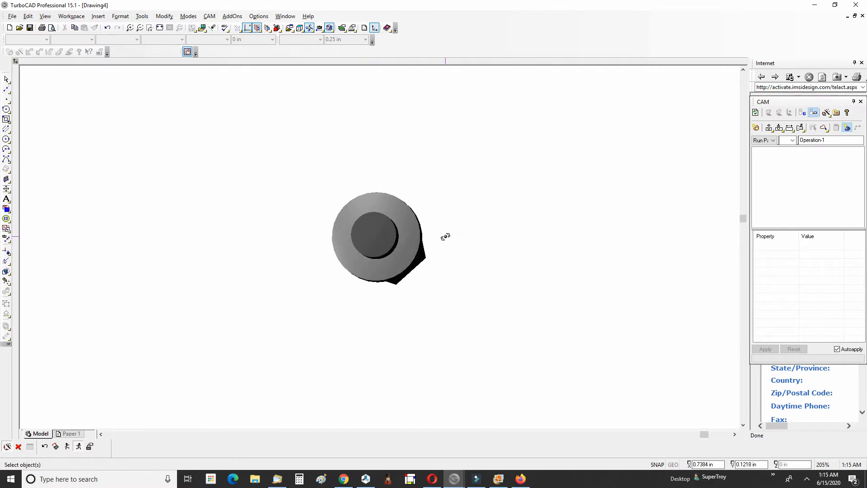
middle_drag(381, 236, 498, 203)
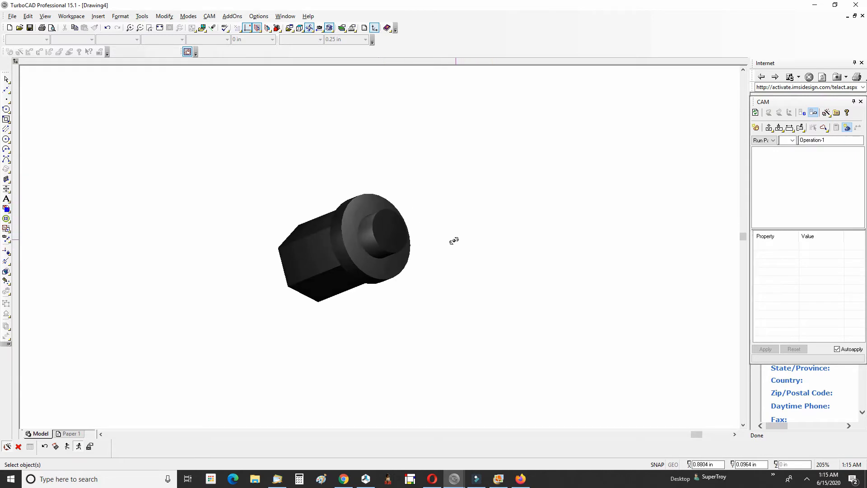
mouse_move(379, 262)
middle_down()
mouse_move(407, 229)
mouse_move(465, 196)
middle_up()
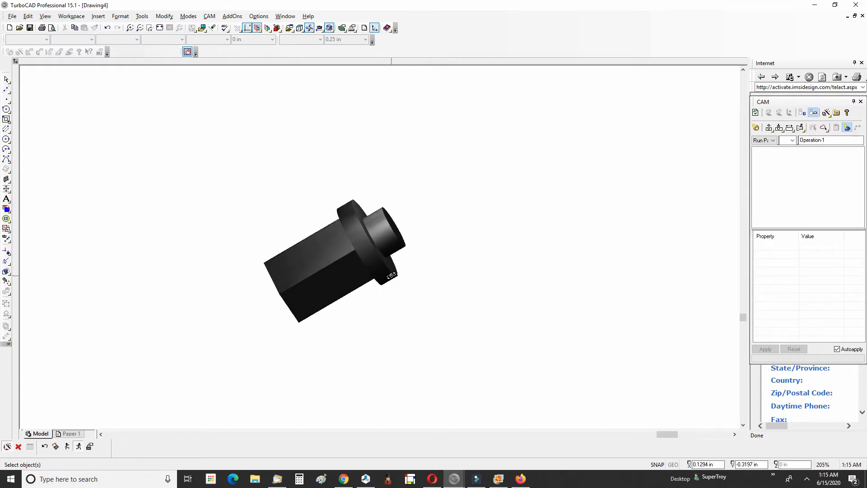
middle_drag(442, 284, 374, 194)
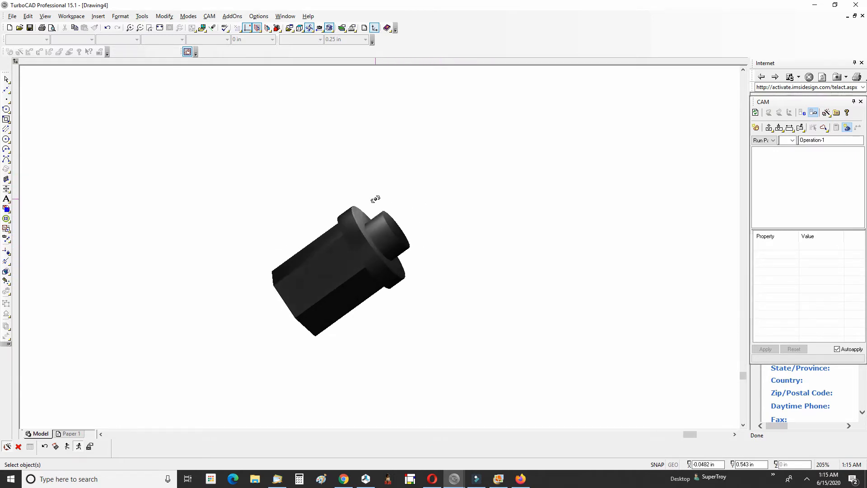
mouse_move(490, 281)
middle_down()
mouse_move(419, 244)
mouse_move(314, 229)
middle_up()
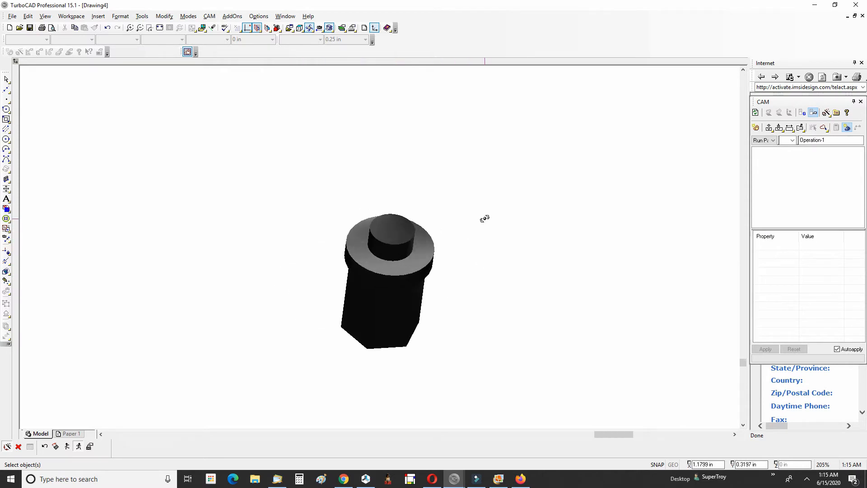
mouse_move(484, 218)
middle_down()
mouse_move(366, 153)
mouse_move(375, 299)
mouse_move(492, 177)
mouse_move(413, 269)
middle_up()
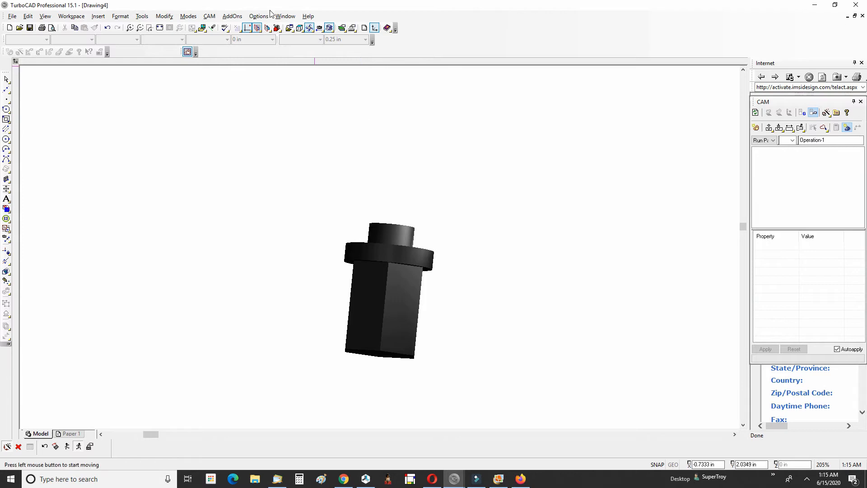
Inspect the shaded part in the southwest isometric and world plan views, and orbit it to see its sides and underside.
click(300, 27)
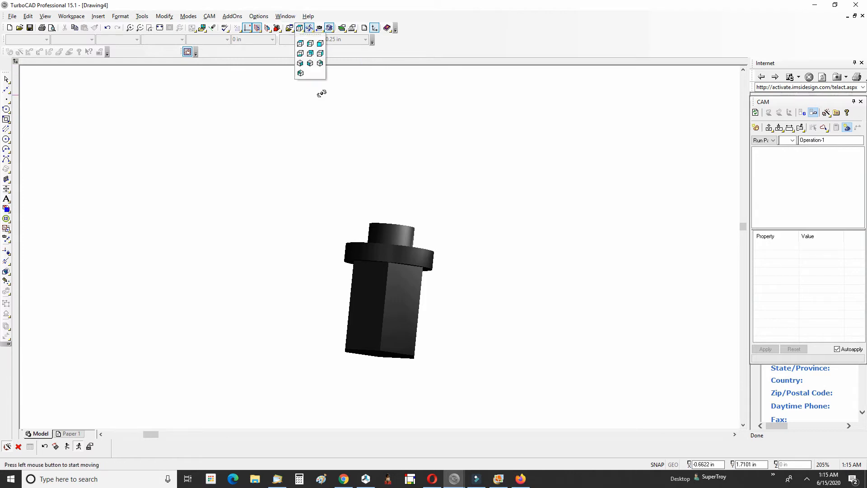
click(311, 63)
scroll(381, 247, down, 2)
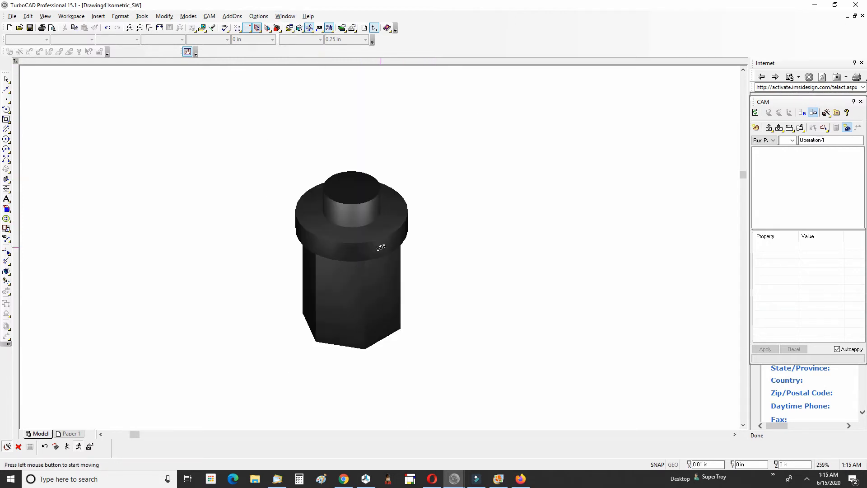
drag(356, 258, 382, 245)
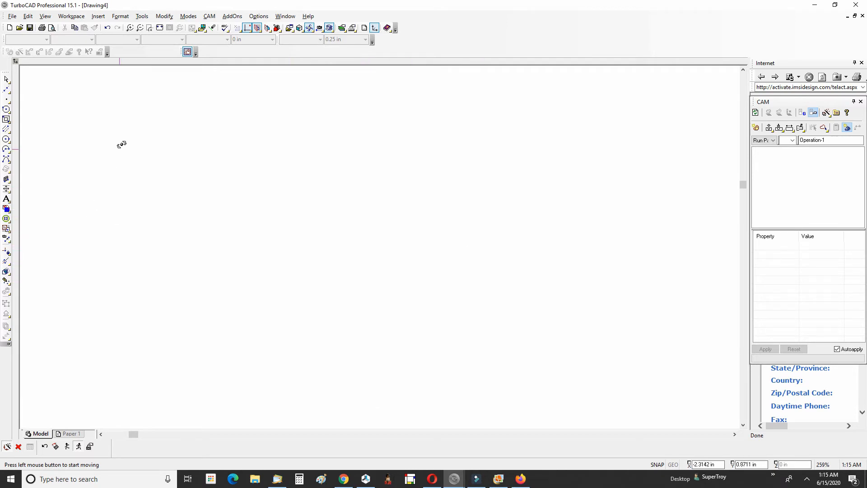
click(299, 29)
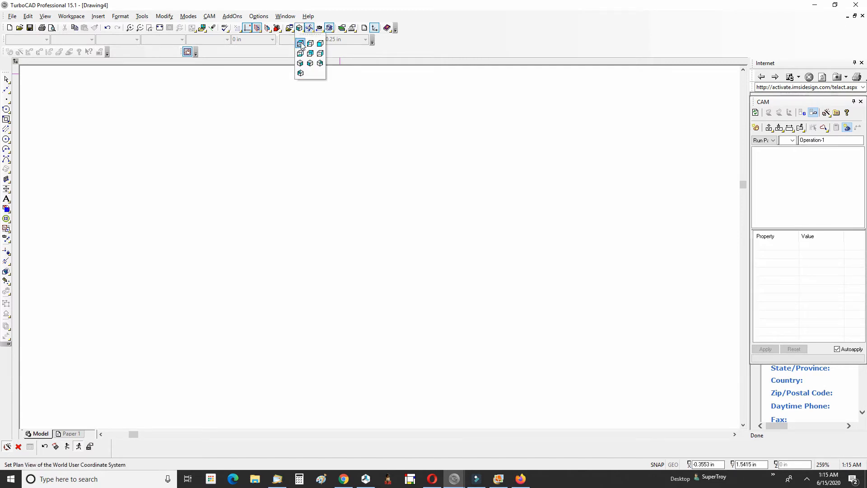
click(300, 43)
scroll(390, 248, down, 2)
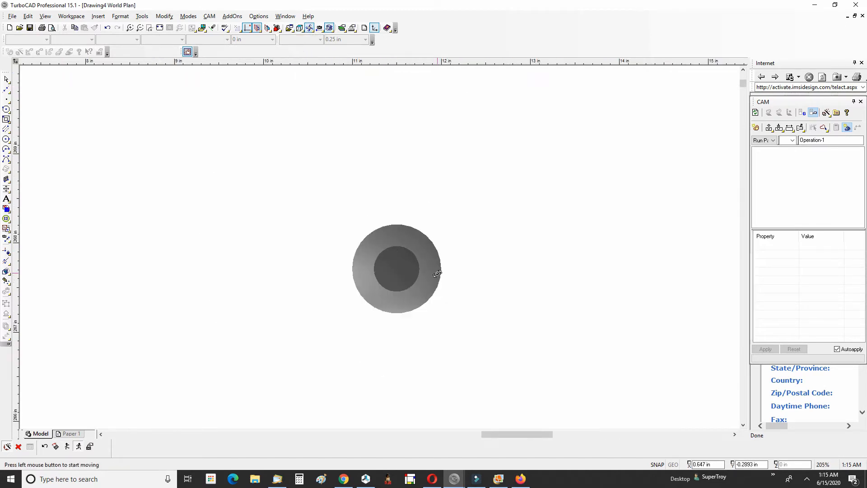
drag(438, 273, 461, 163)
drag(447, 318, 144, 254)
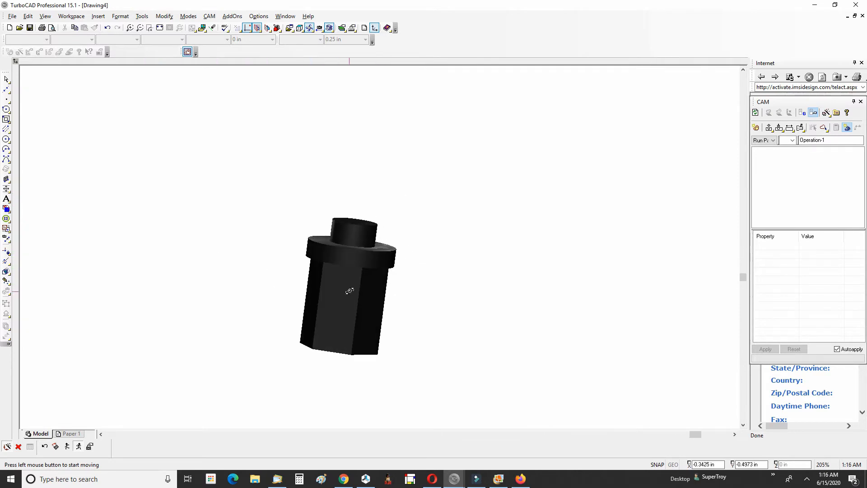
drag(348, 286, 472, 181)
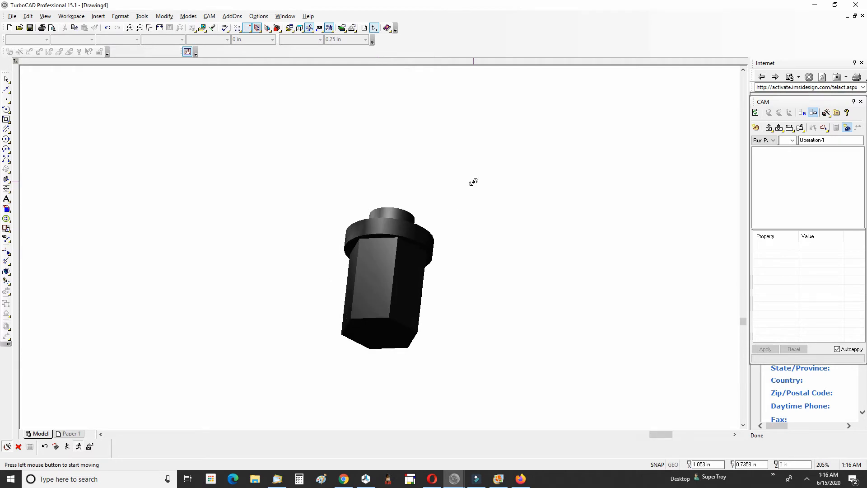
Show the shaded part in the southwest isometric view, tilt it slightly and fit it to the drawing area.
click(301, 29)
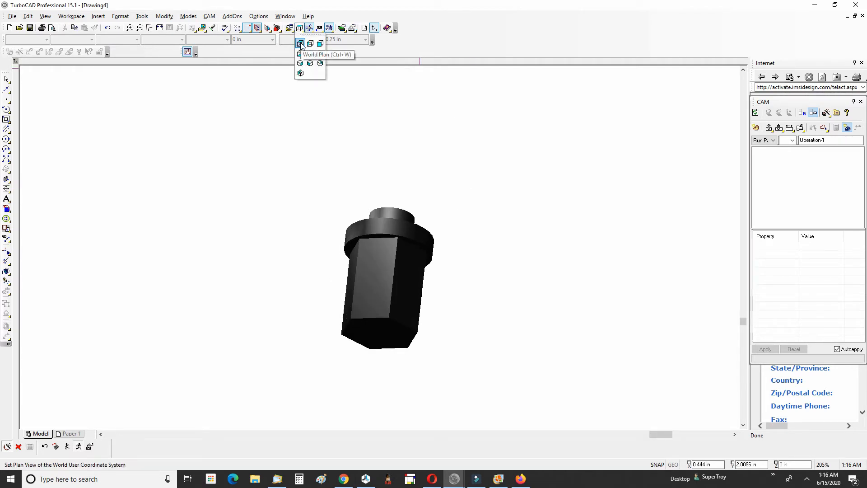
click(310, 64)
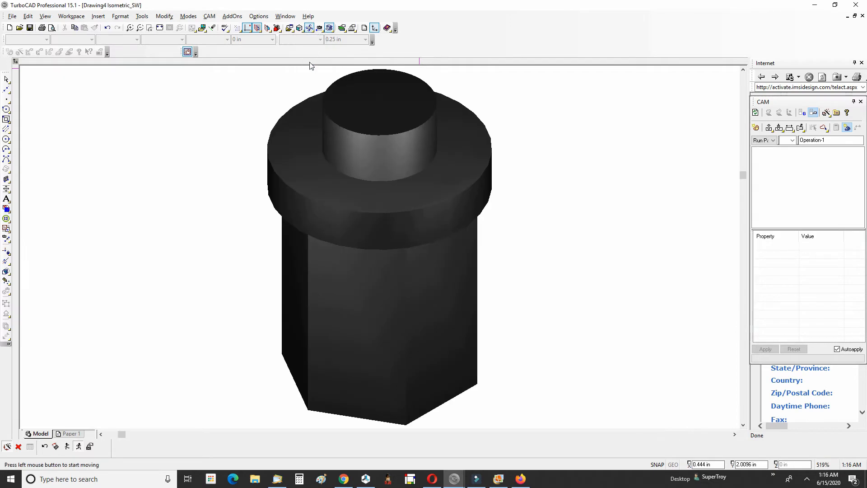
scroll(368, 248, down, 2)
drag(368, 247, 388, 256)
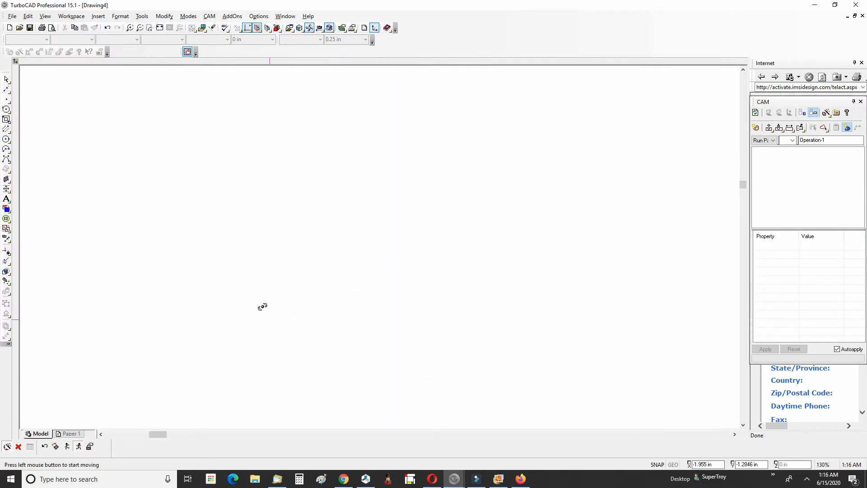
click(160, 28)
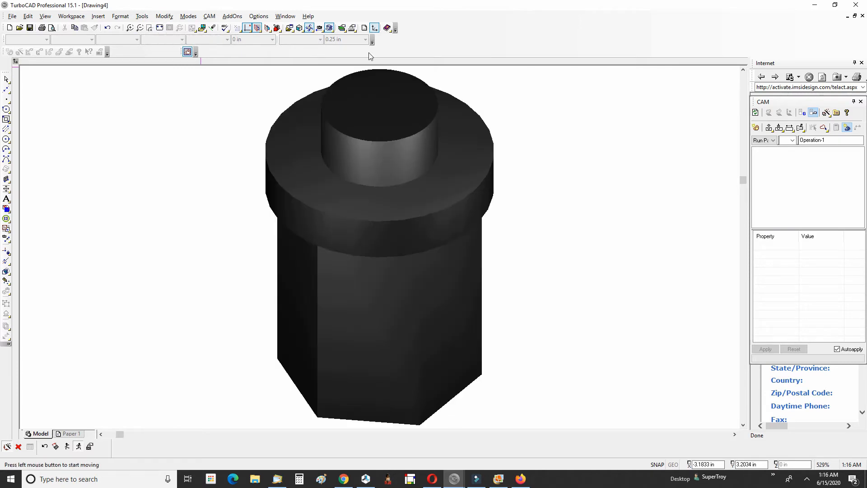
scroll(468, 215, down, 3)
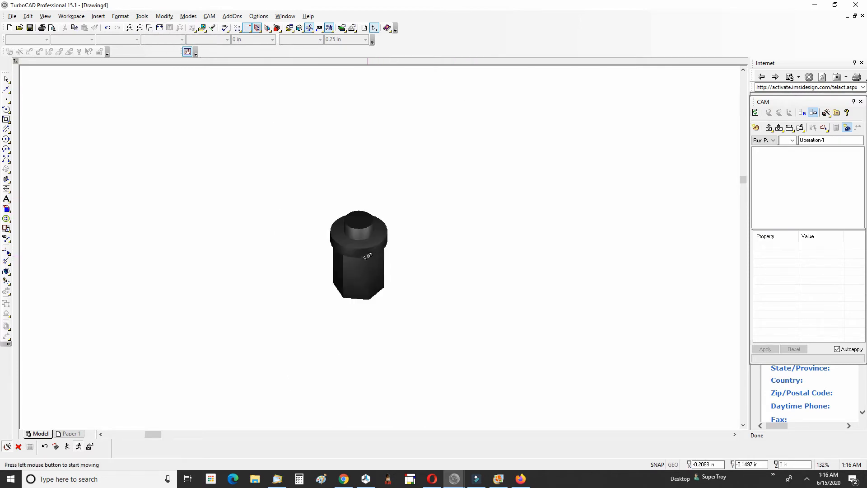
Show the part in wireframe and extrude the innermost circle symmetrically in both directions, well beyond both ends of the part.
click(330, 29)
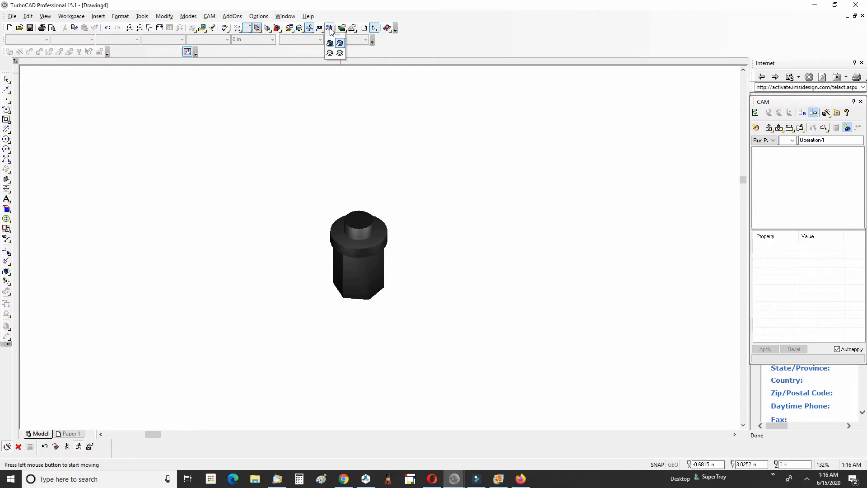
click(340, 53)
scroll(344, 228, up, 1)
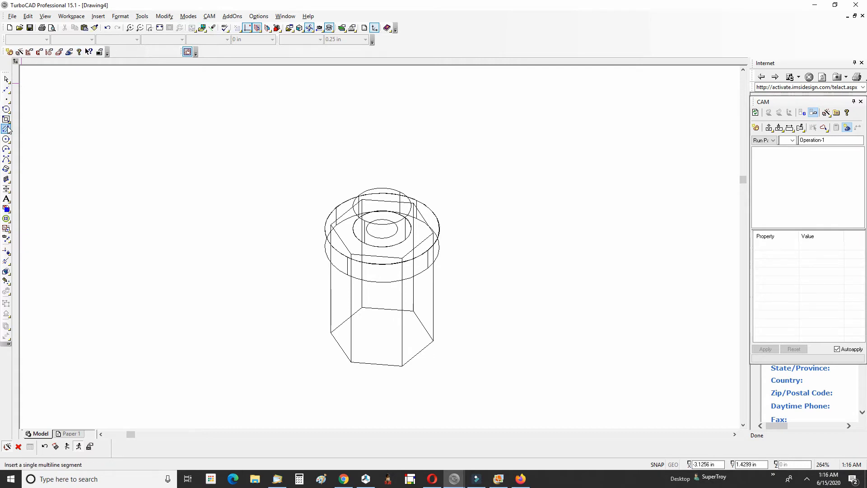
click(6, 169)
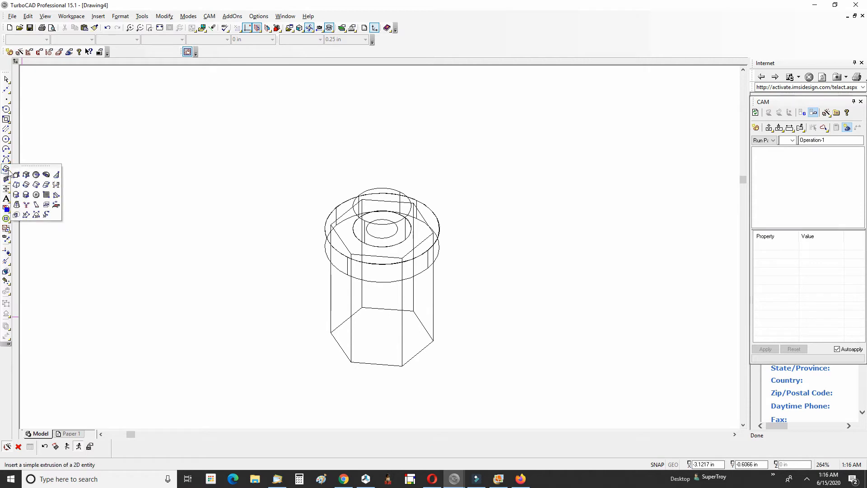
click(36, 184)
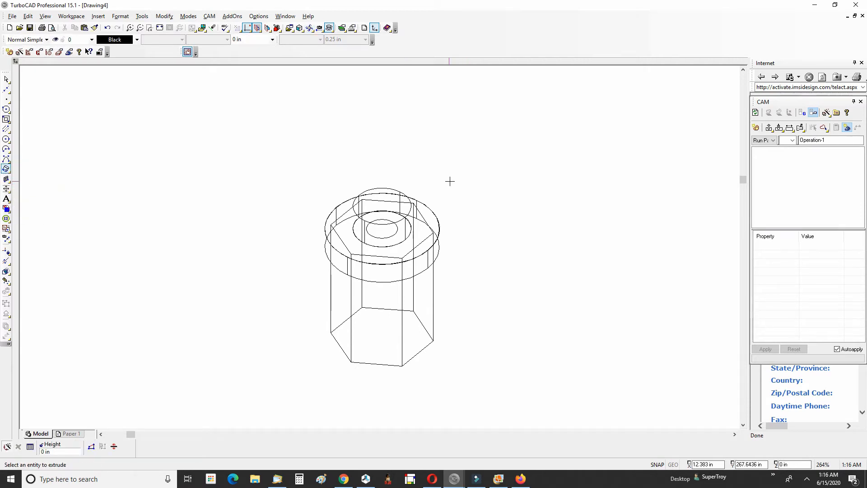
click(388, 237)
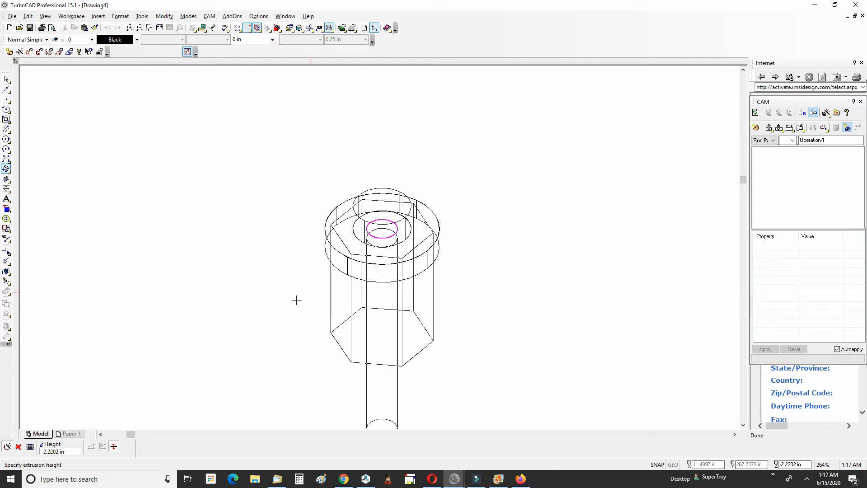
scroll(362, 261, down, 1)
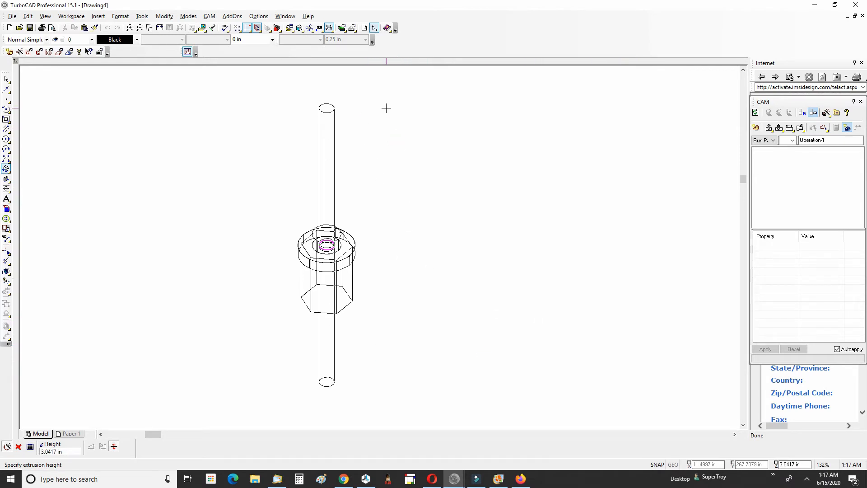
click(389, 376)
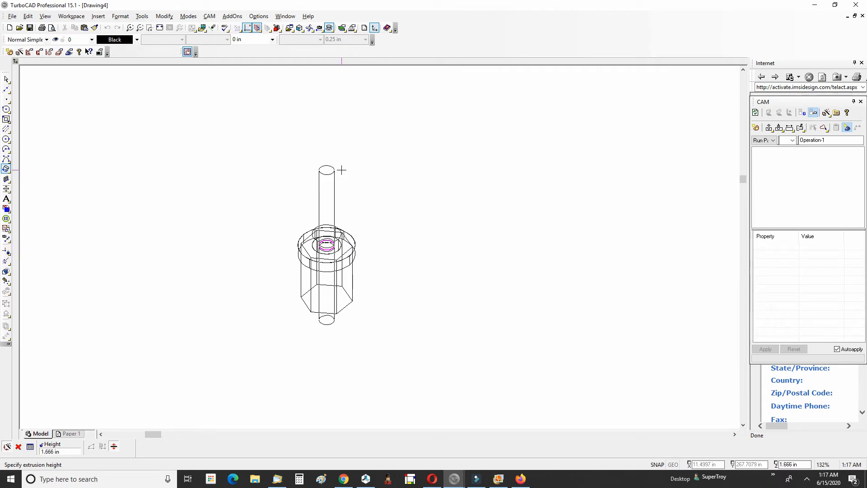
click(344, 78)
Inspect the long cylinder through the part in shaded display and return to wireframe.
middle_drag(334, 269, 337, 270)
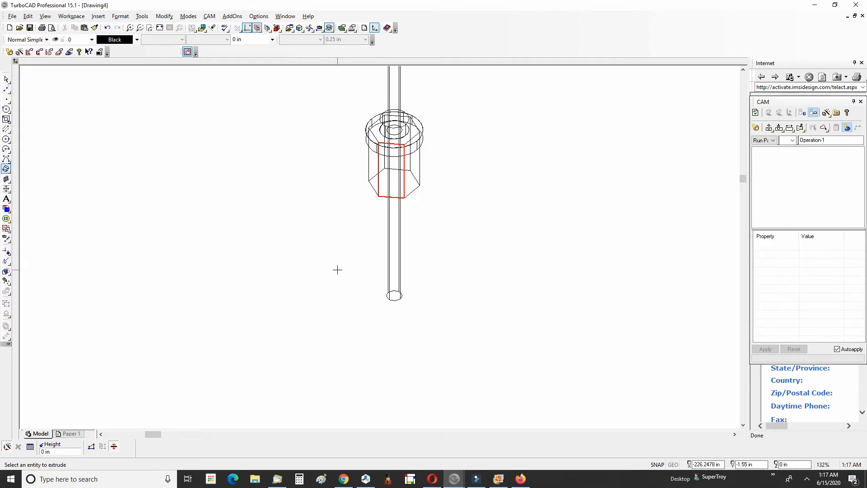
middle_click(425, 197)
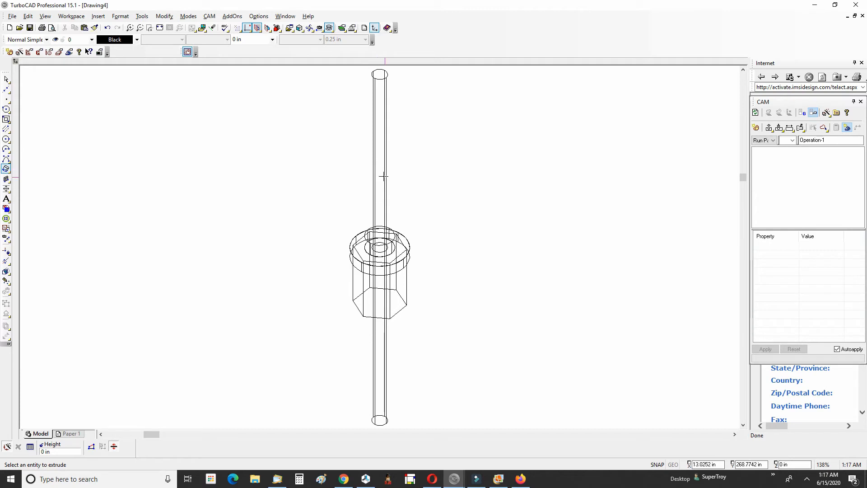
click(330, 29)
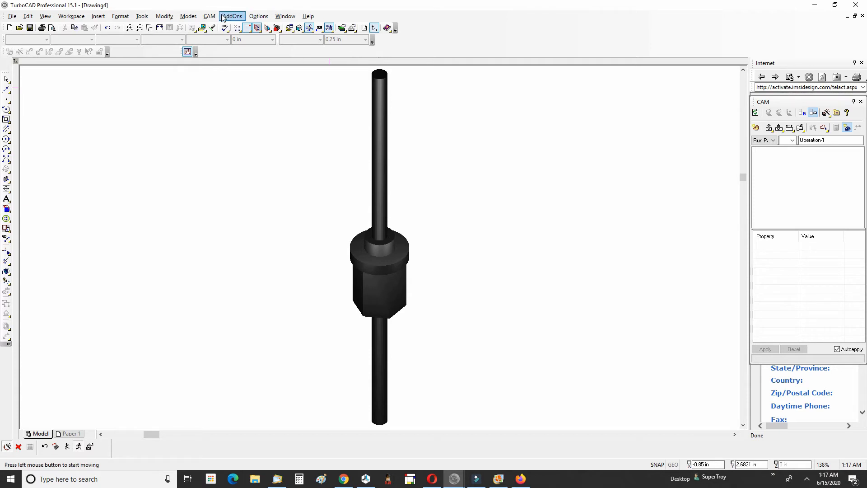
click(329, 28)
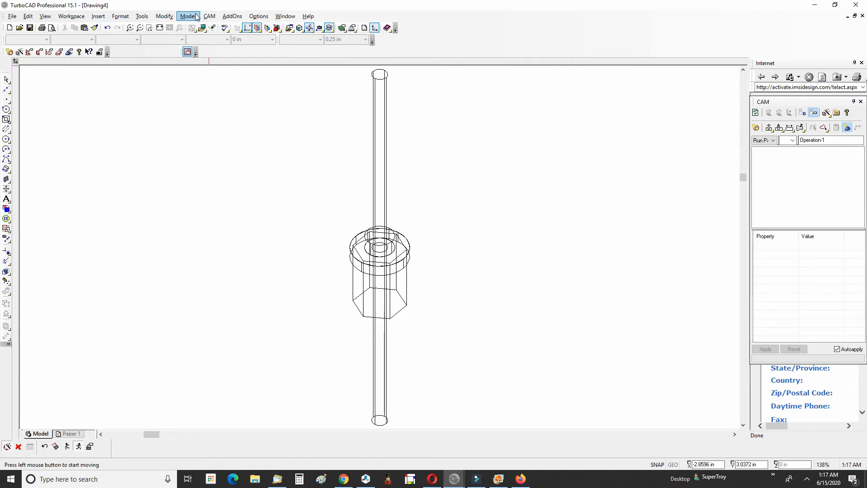
Use 3D Subtract to cut the long cylinder out of the round boss above the flange.
click(164, 17)
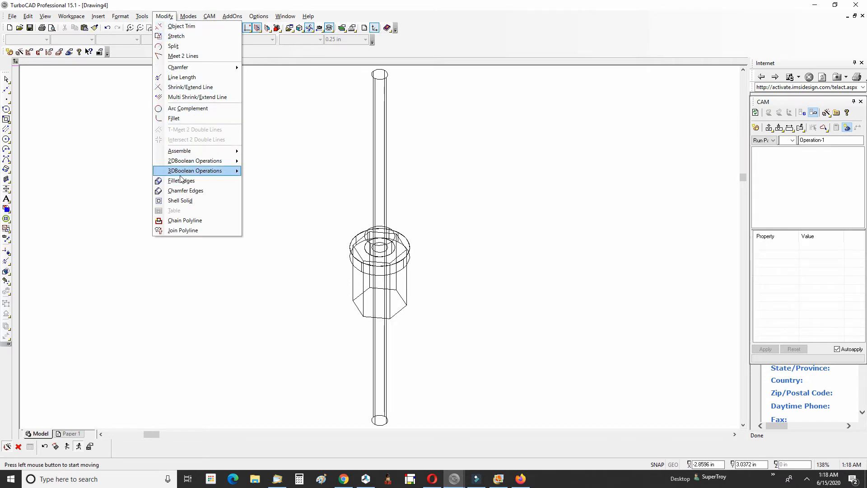
mouse_move(187, 174)
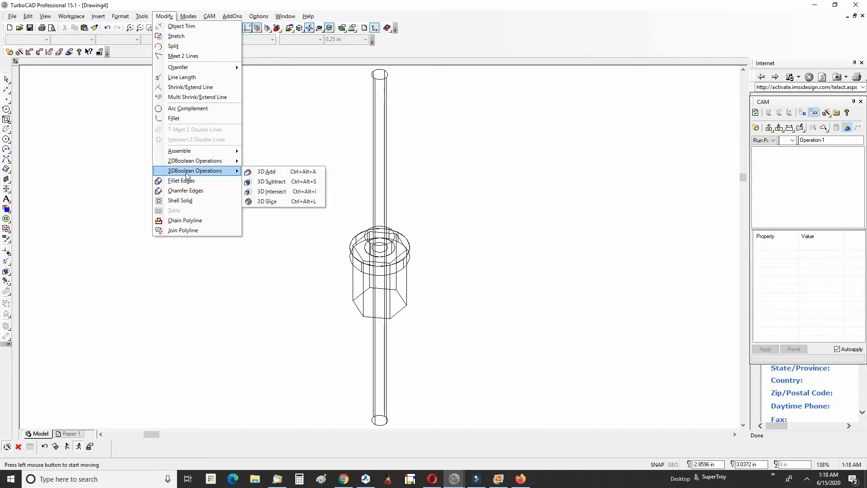
click(269, 181)
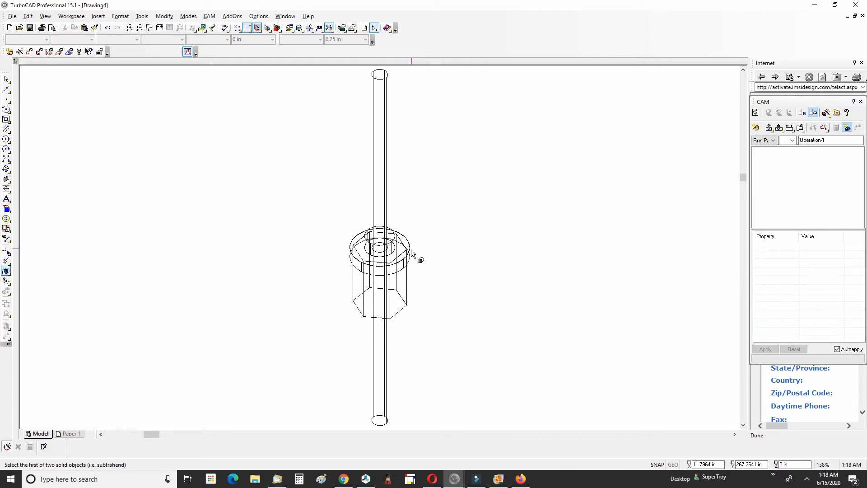
scroll(408, 258, up, 2)
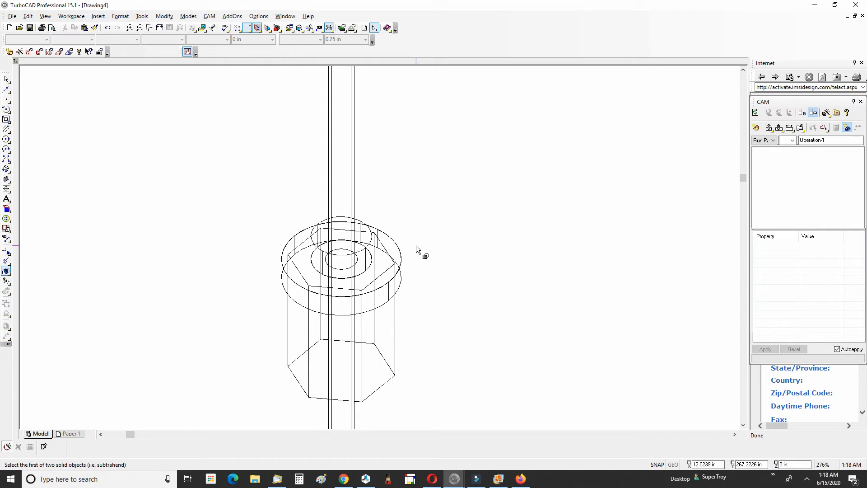
click(405, 326)
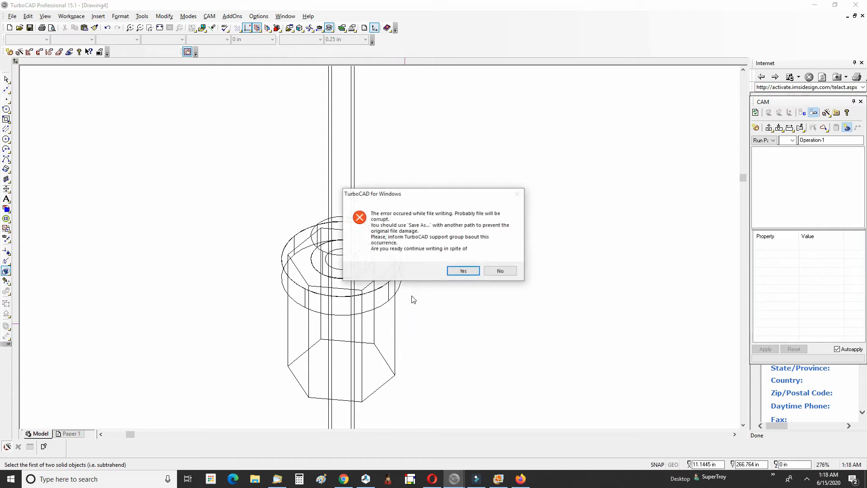
click(465, 271)
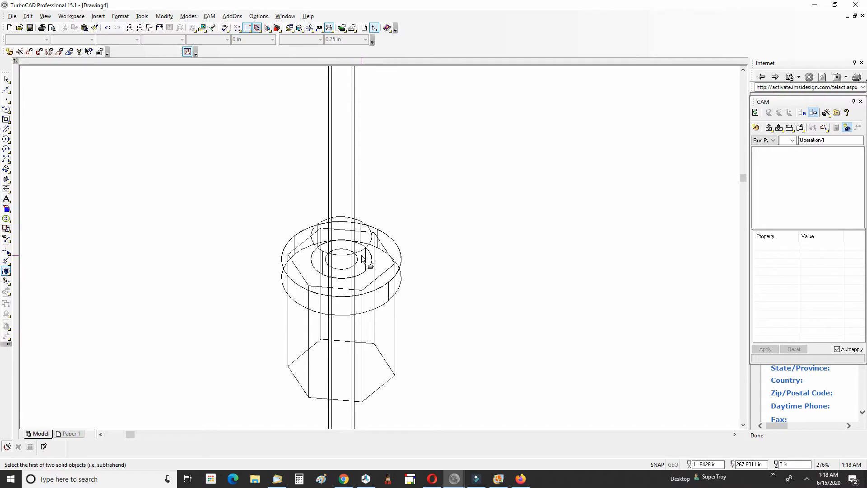
scroll(380, 252, up, 1)
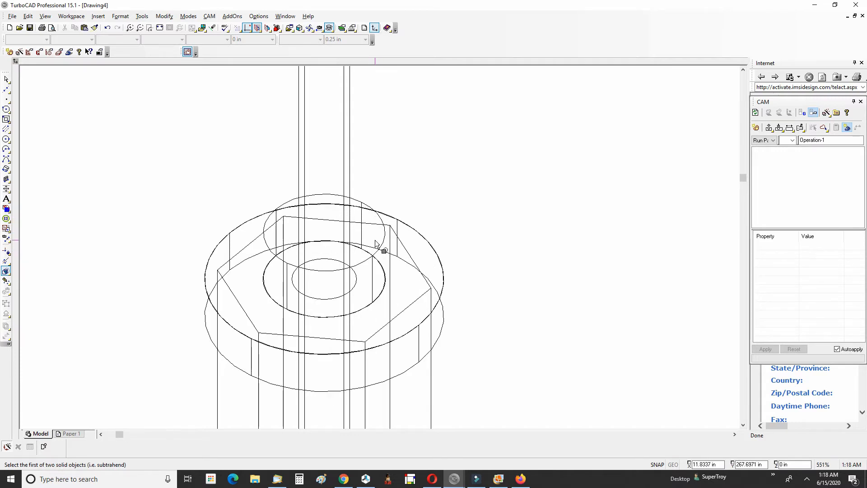
scroll(380, 250, up, 1)
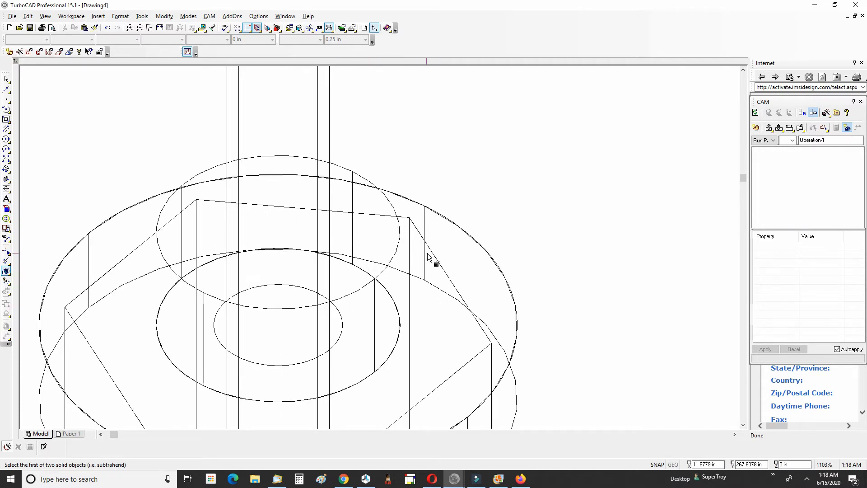
click(398, 247)
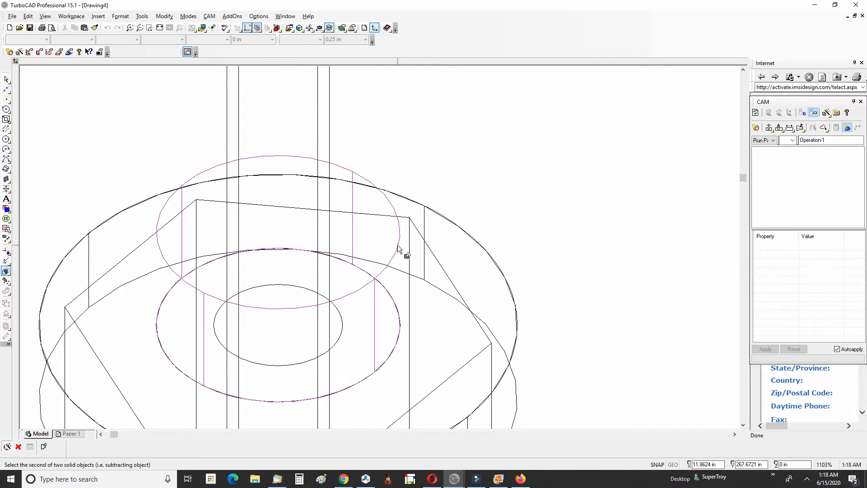
scroll(380, 249, down, 2)
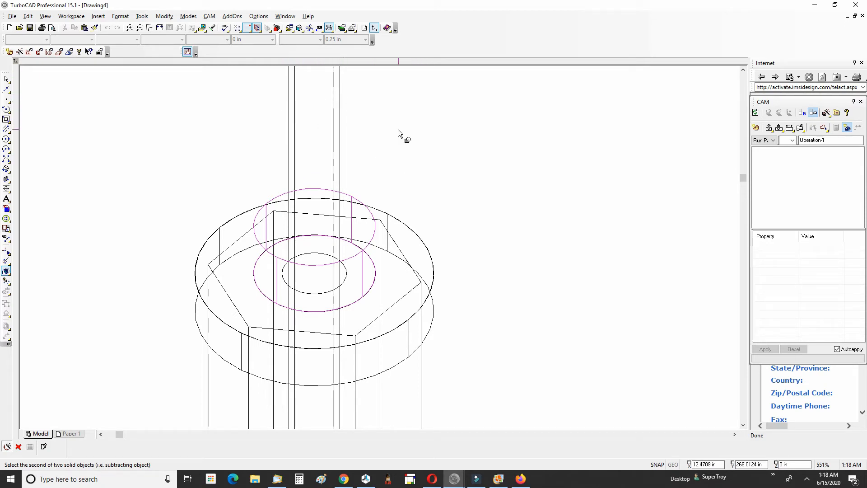
scroll(374, 242, down, 3)
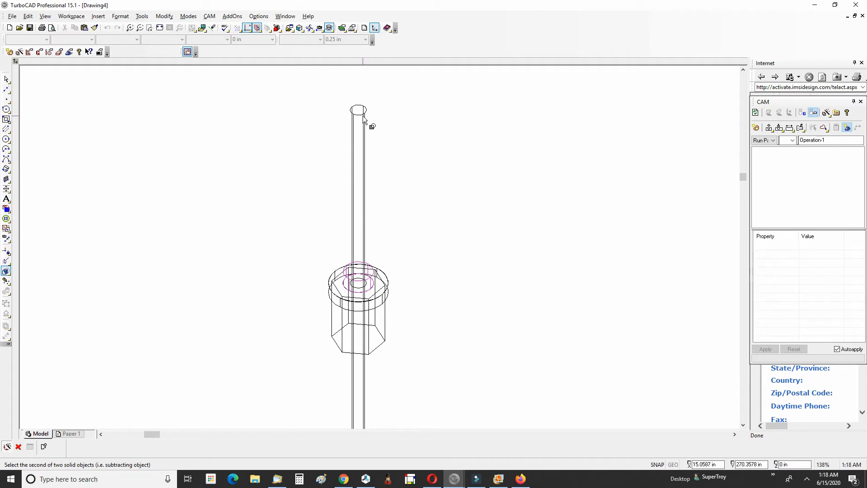
click(362, 232)
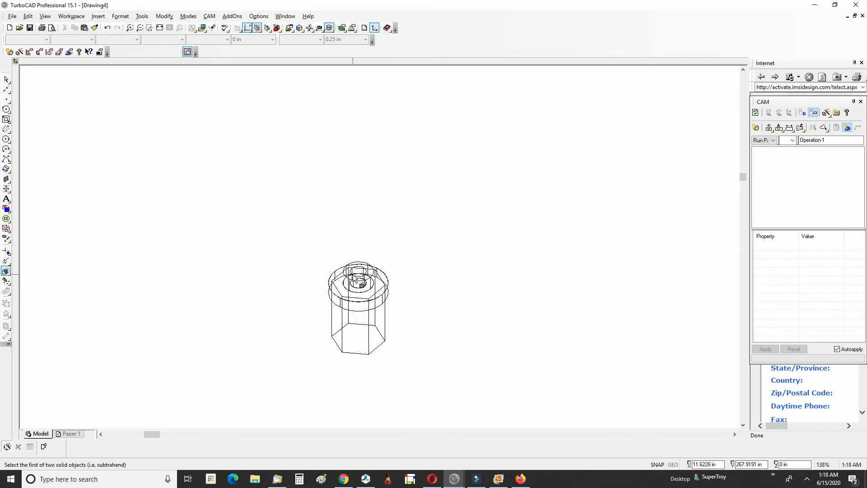
Examine the shaded part in the world plan view and orbit it to inspect its underside and the bore in the boss.
click(329, 28)
click(340, 44)
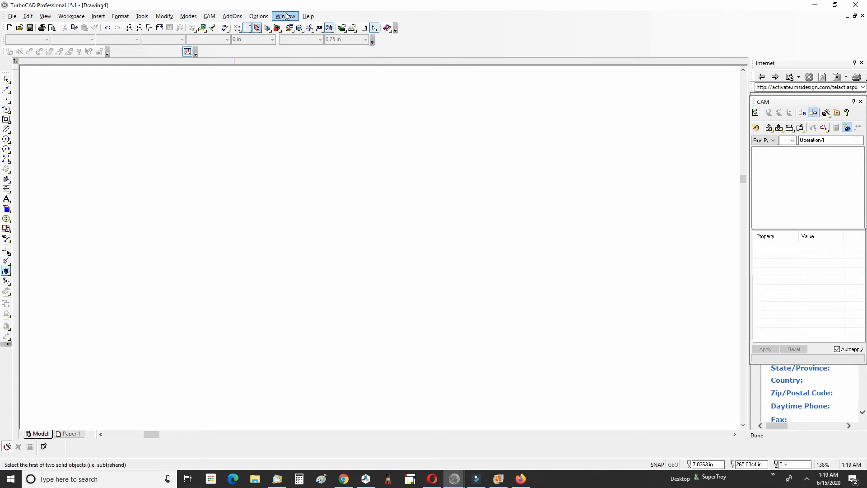
click(300, 28)
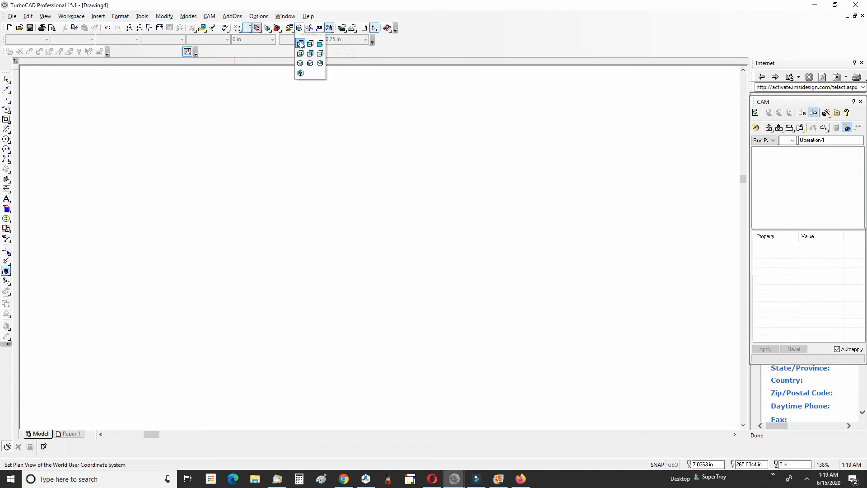
click(301, 44)
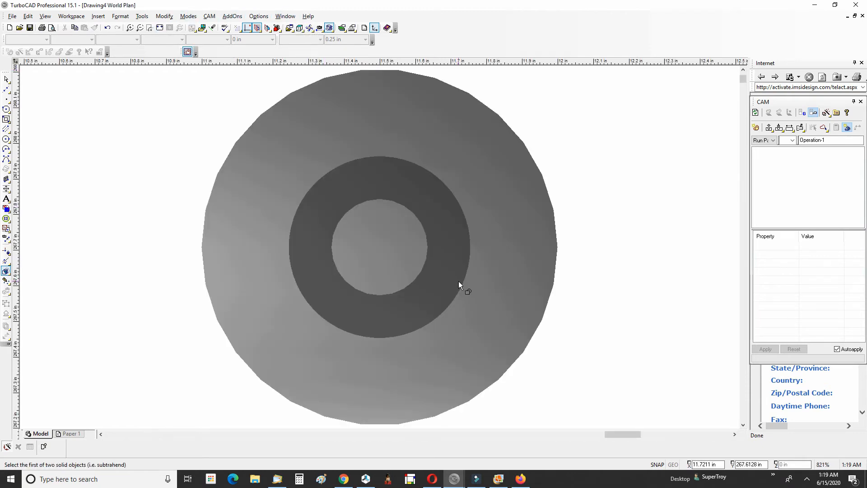
scroll(380, 247, down, 1)
shift+middle_drag(376, 246, 427, 204)
shift+middle_drag(359, 207, 387, 190)
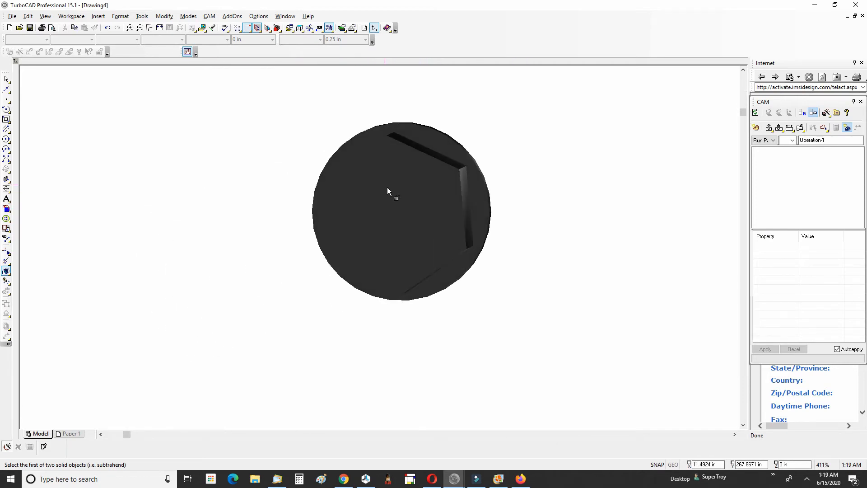
shift+middle_drag(439, 209, 294, 228)
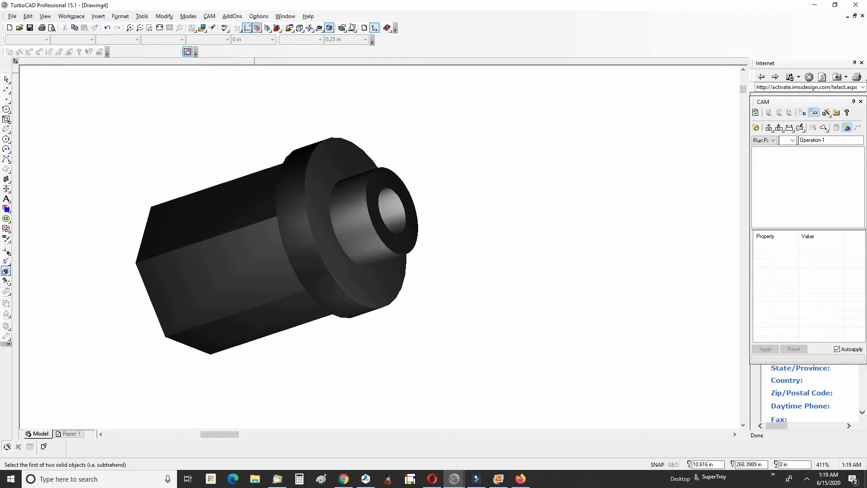
Show the part in wireframe from the SW isometric view and extrude the innermost circle symmetrically, past both ends of the part.
click(329, 29)
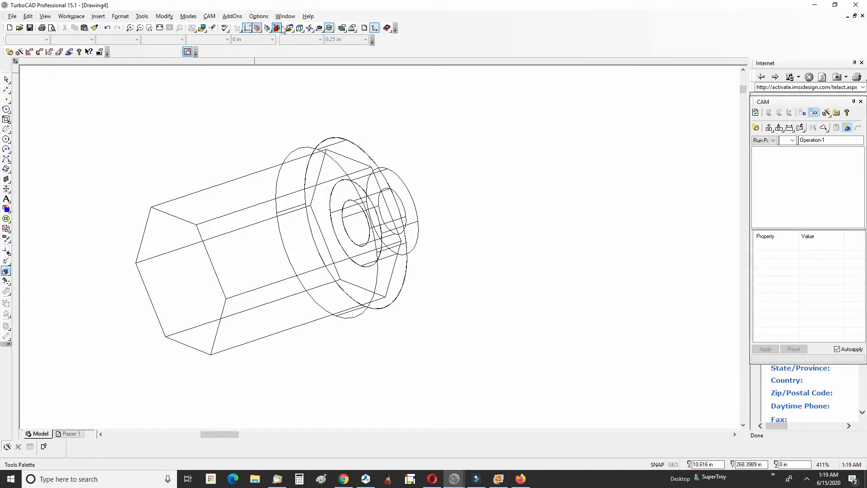
click(299, 28)
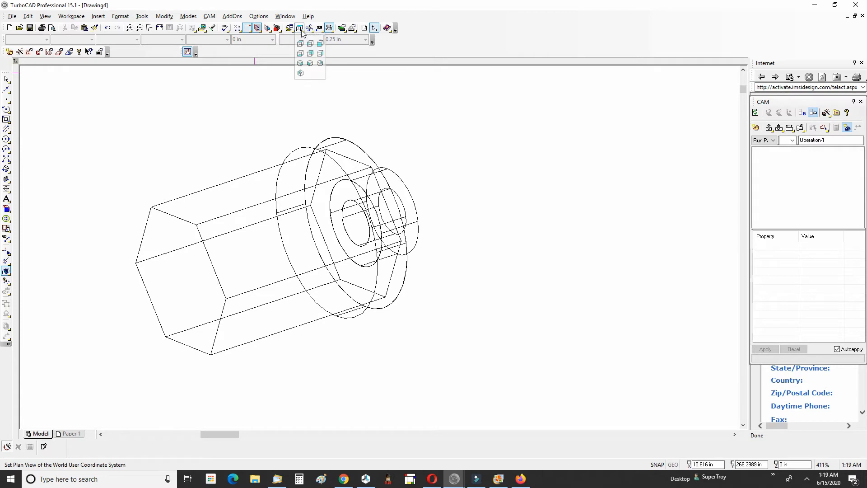
click(310, 63)
scroll(429, 156, down, 2)
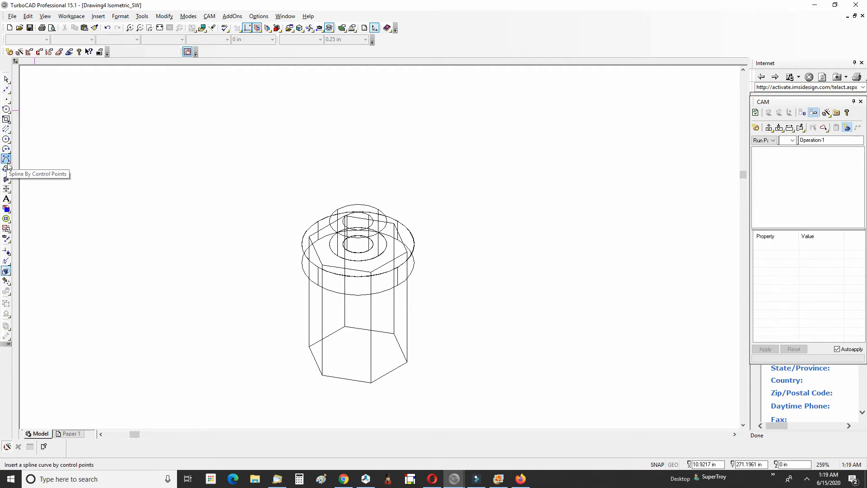
click(6, 139)
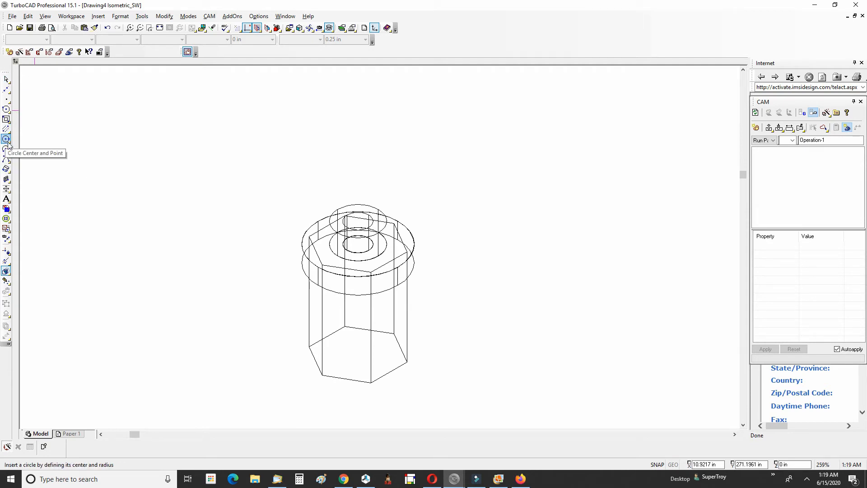
click(7, 169)
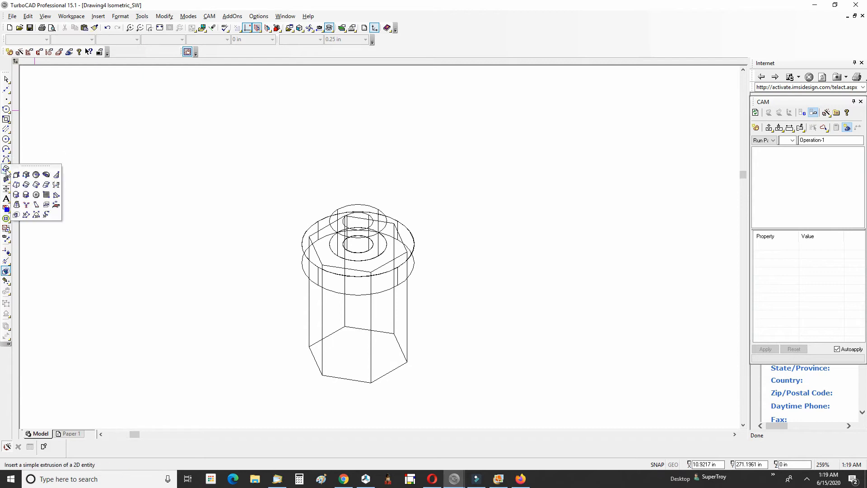
click(27, 186)
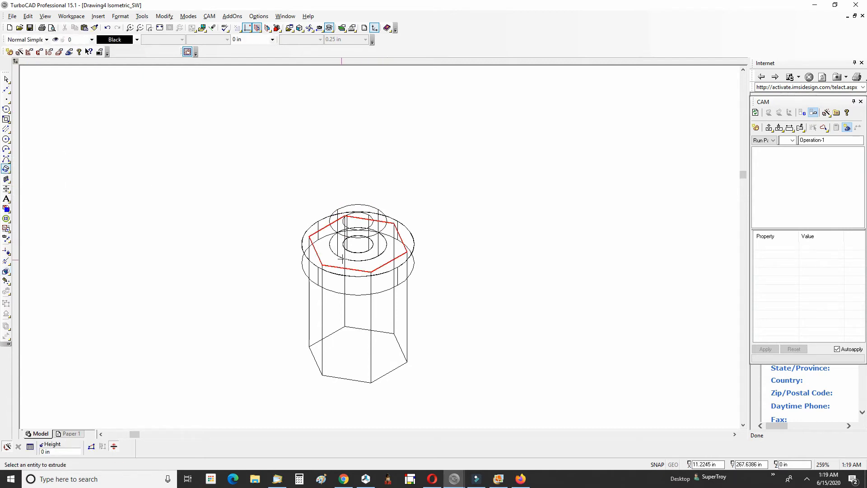
scroll(371, 239, up, 4)
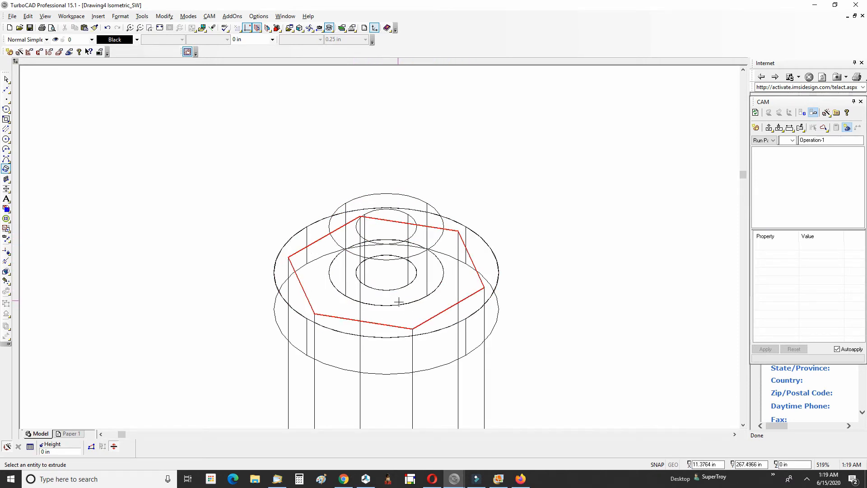
click(388, 291)
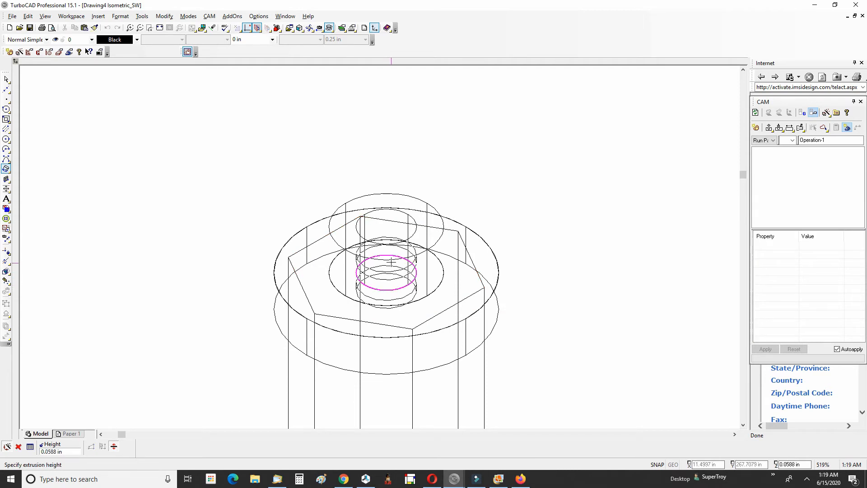
scroll(393, 300, down, 4)
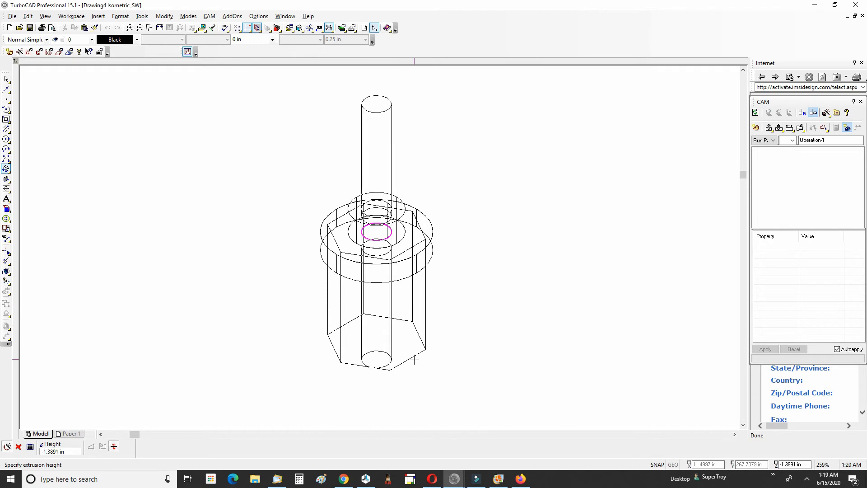
click(400, 396)
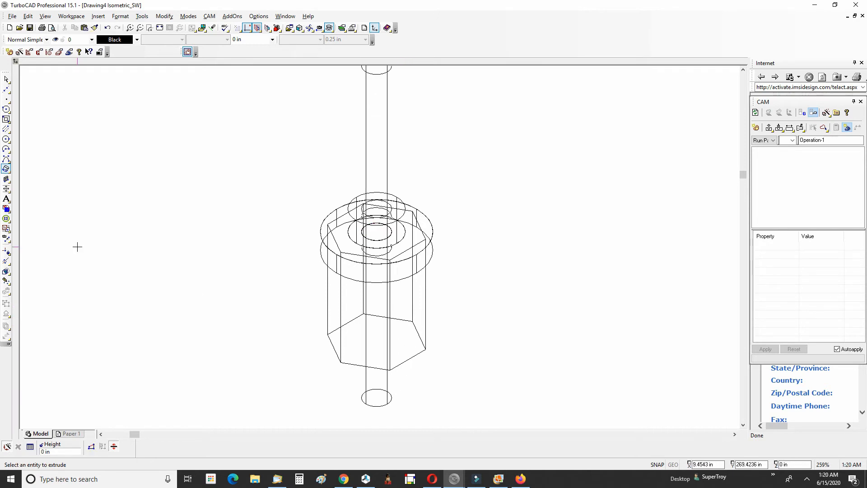
Use 3D Subtract to cut the long cylinder out of the round flange.
click(158, 17)
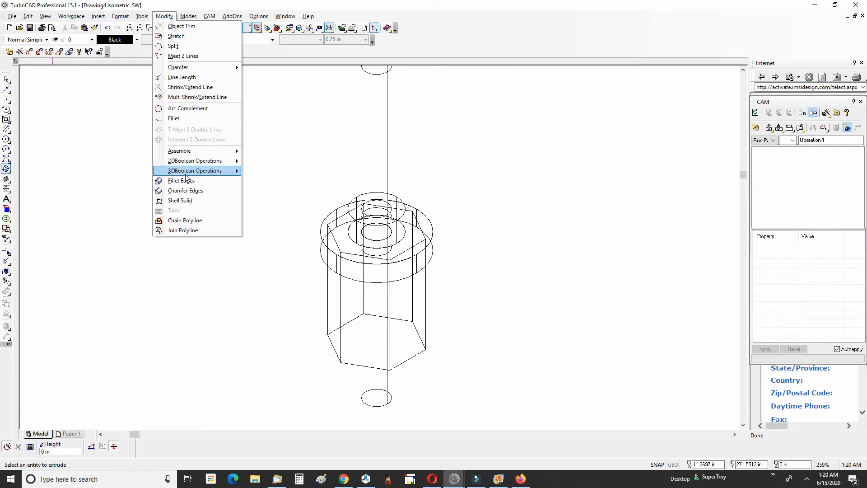
mouse_move(184, 174)
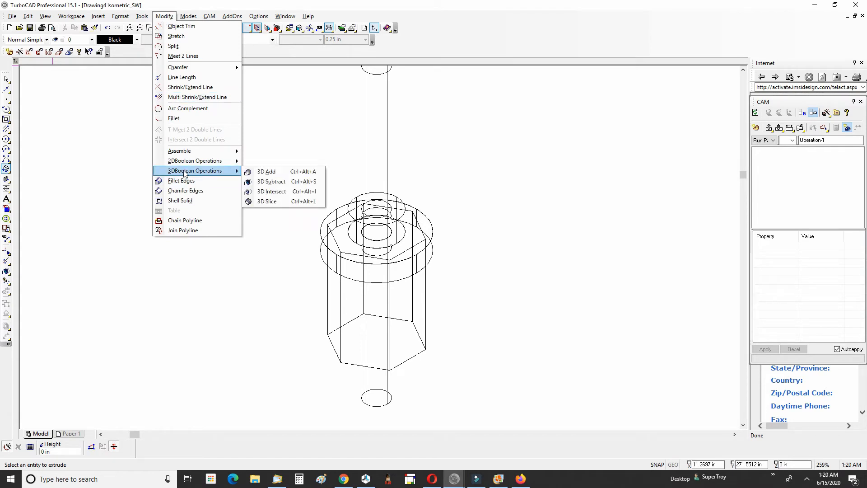
click(269, 182)
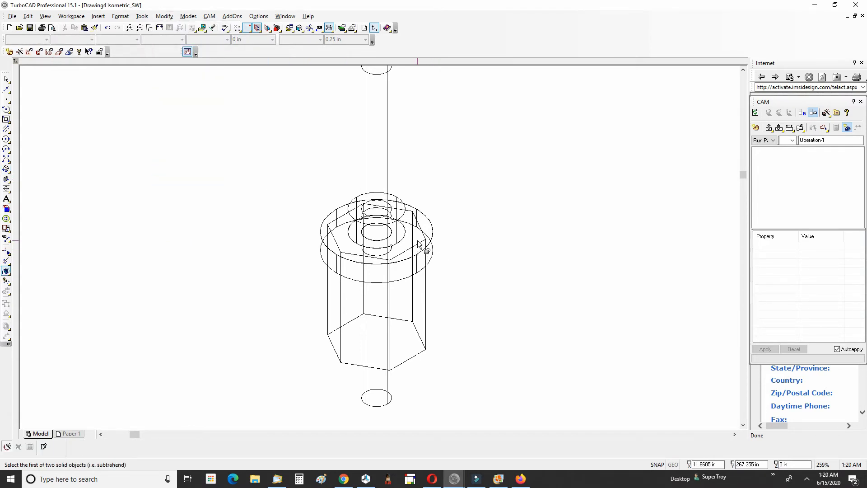
click(403, 278)
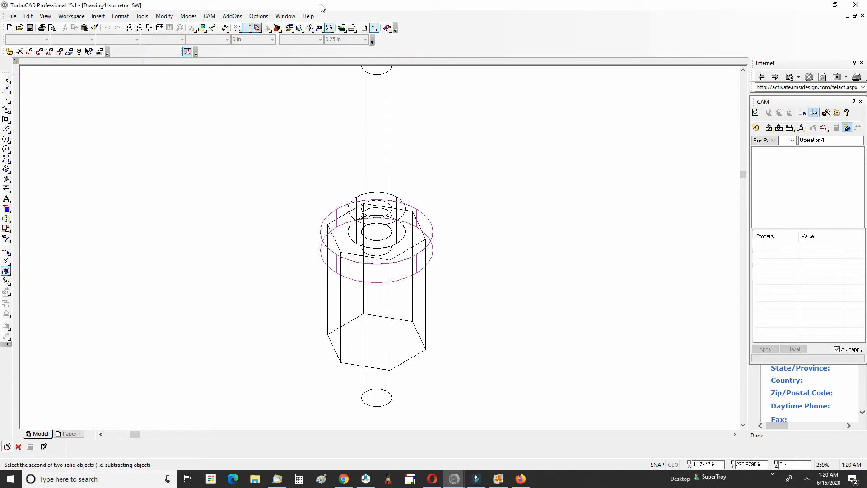
click(366, 109)
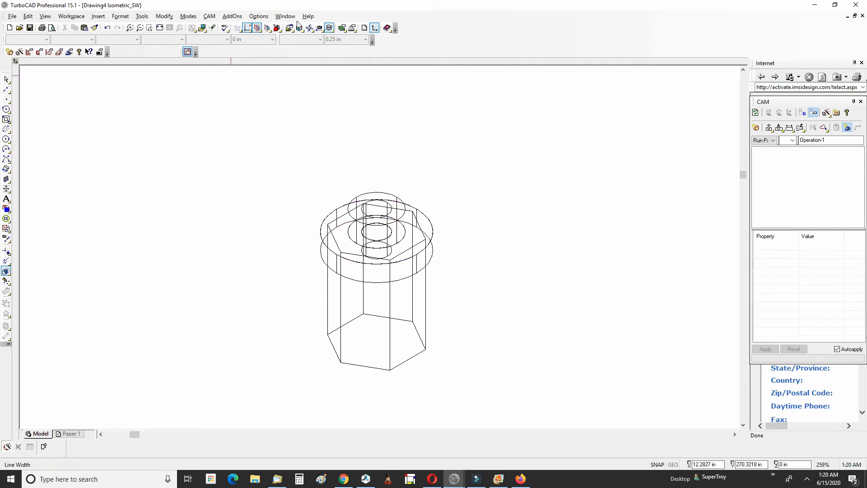
Examine the shaded part from the boss end and the hexagonal end to check how deep the bore goes.
mouse_move(330, 28)
mouse_down()
mouse_move(340, 45)
mouse_move(300, 33)
mouse_move(302, 42)
mouse_up()
middle_drag(404, 242, 470, 197)
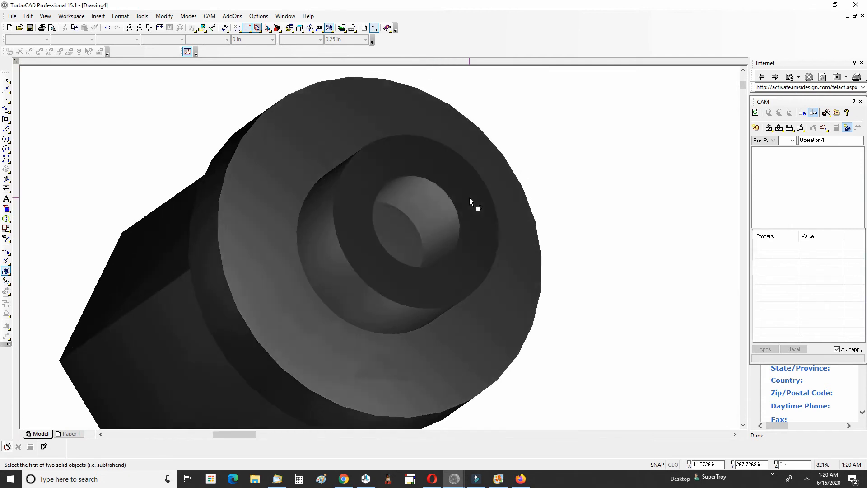
middle_drag(384, 272, 525, 204)
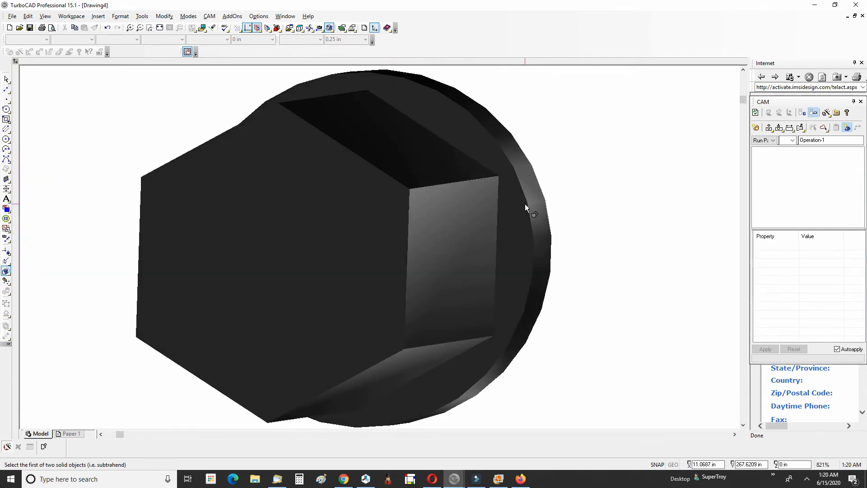
middle_drag(275, 270, 183, 256)
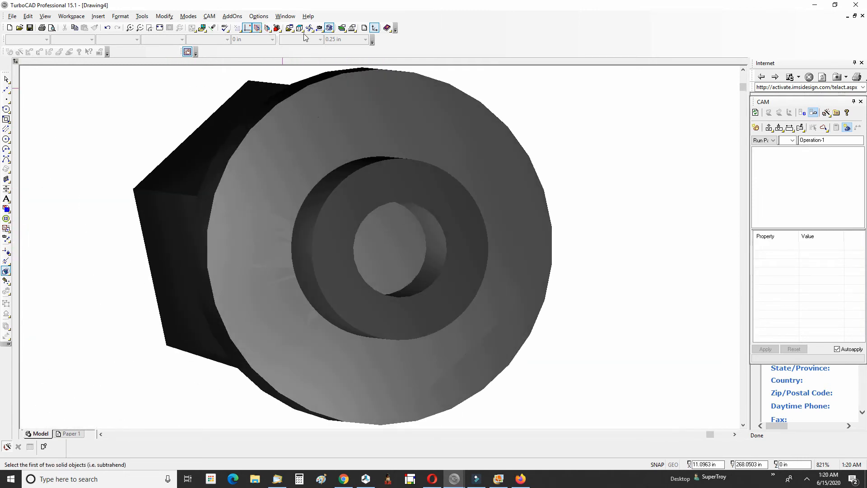
middle_drag(354, 213, 305, 52)
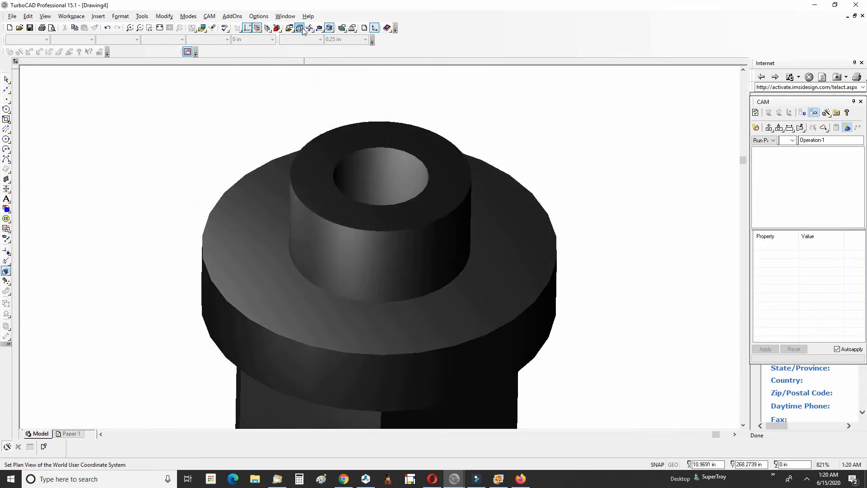
Return to the wireframe SW isometric view and extrude the innermost circle again in both directions, with a height of about 2.35 in.
click(300, 28)
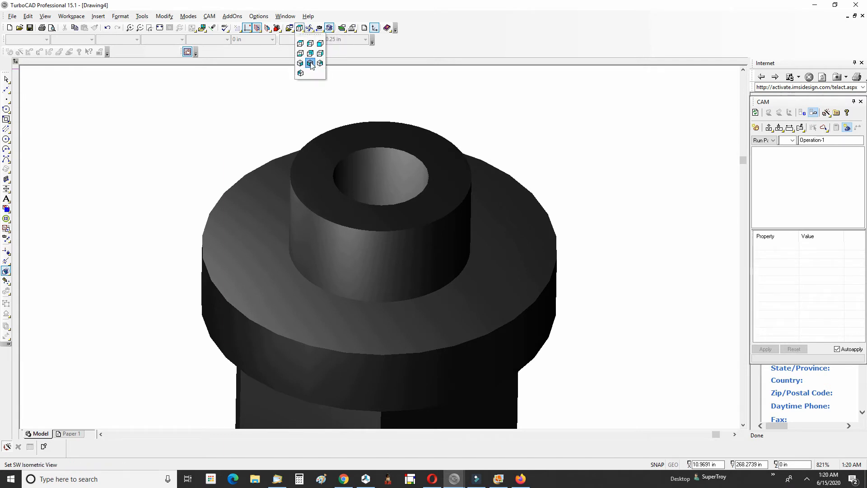
click(311, 63)
click(329, 29)
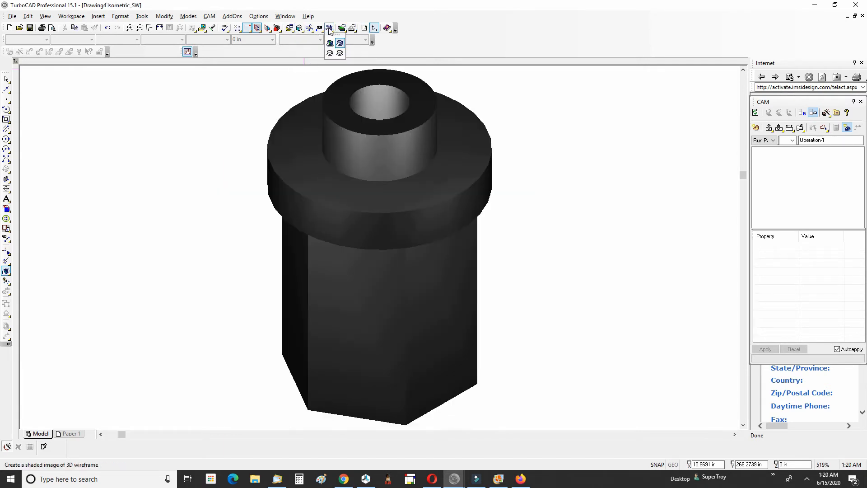
scroll(380, 111, down, 2)
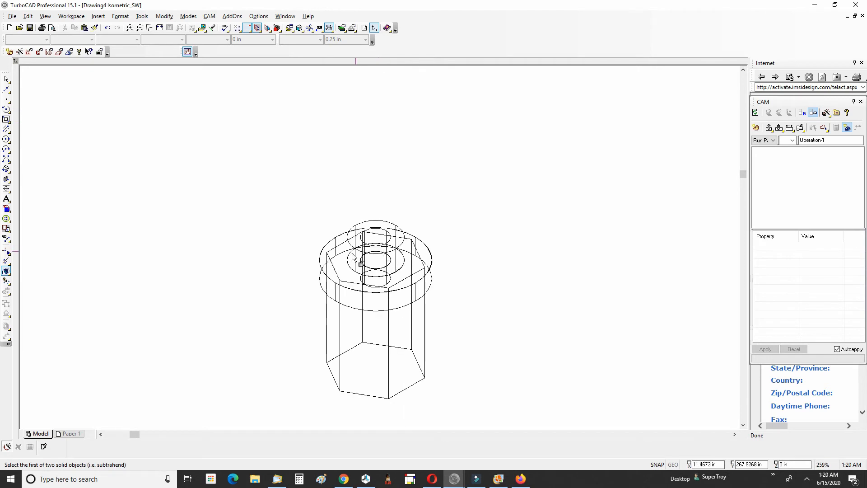
click(6, 170)
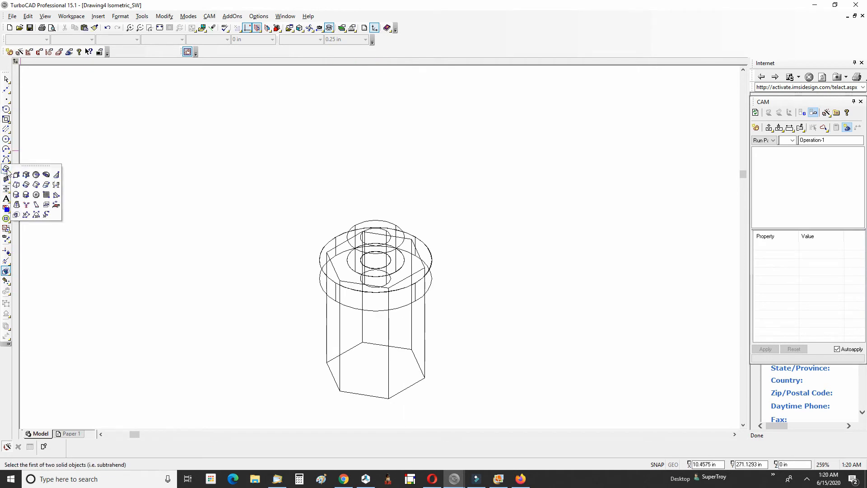
click(25, 185)
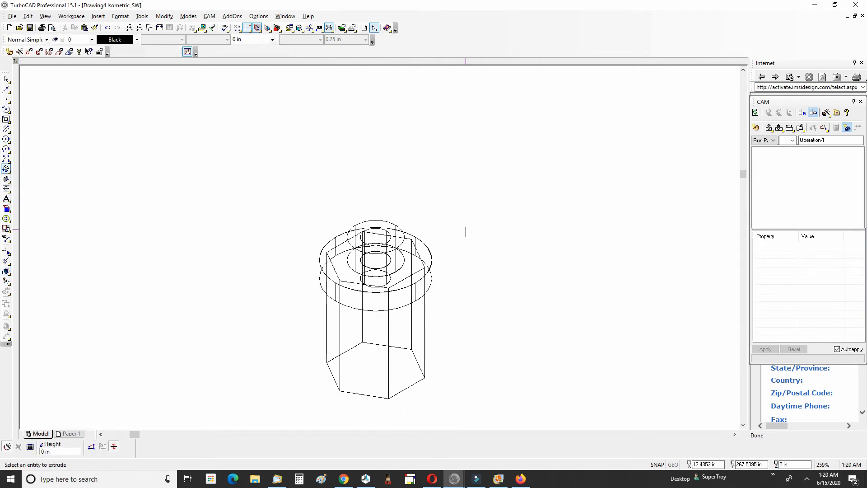
scroll(377, 402, up, 2)
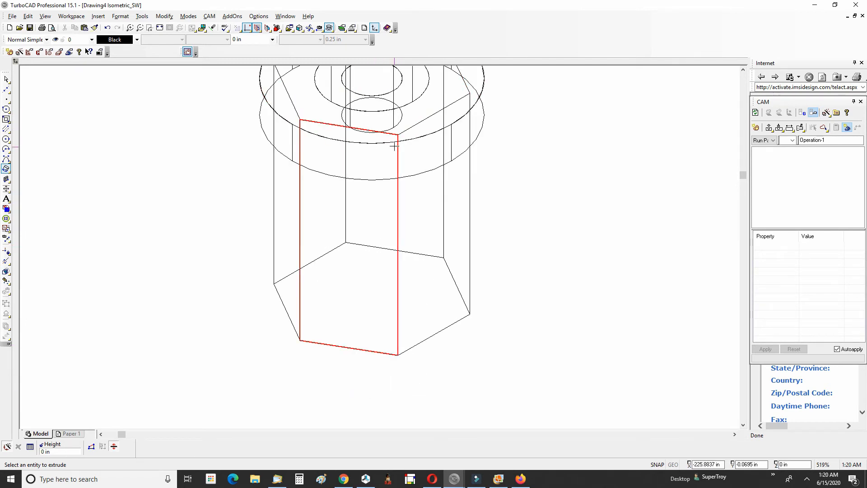
scroll(393, 142, up, 4)
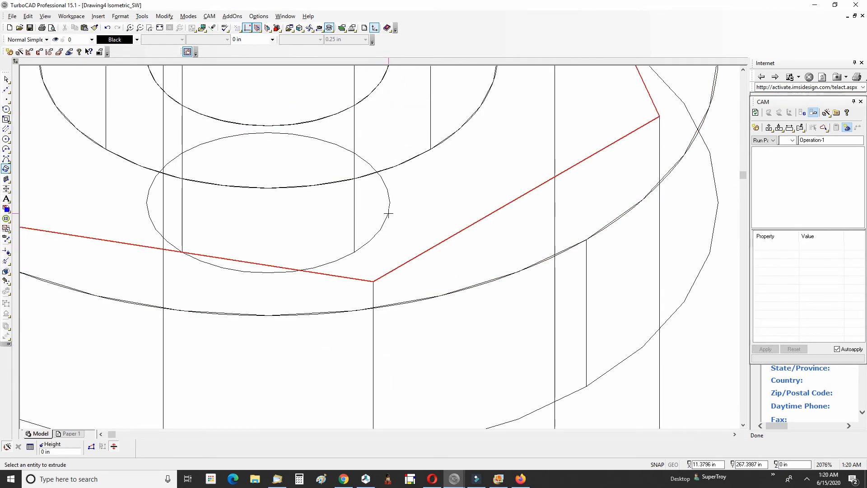
scroll(384, 272, down, 4)
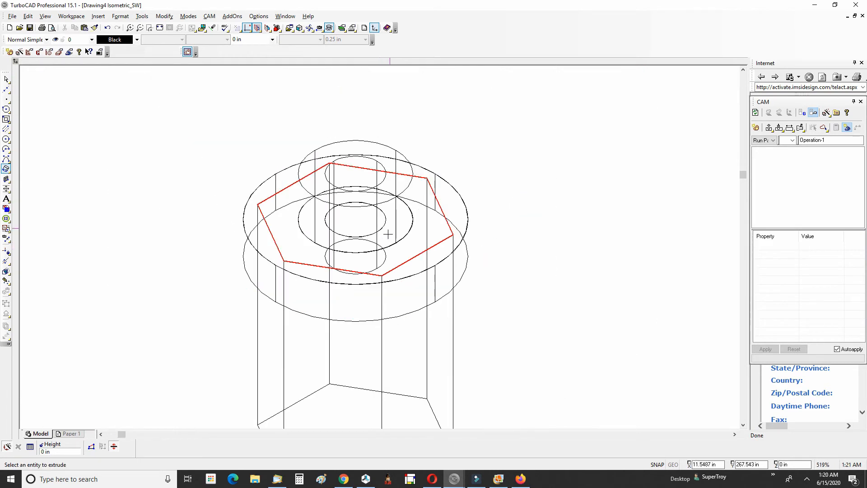
scroll(387, 234, up, 2)
click(360, 251)
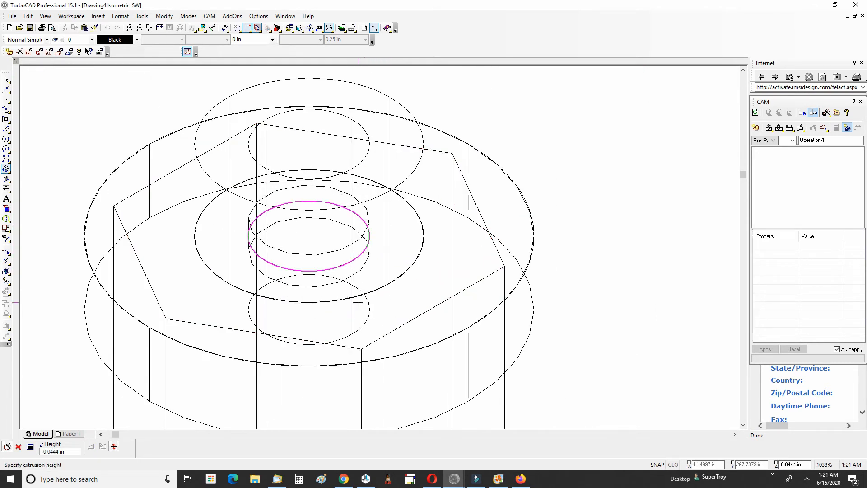
scroll(386, 208, down, 4)
scroll(382, 264, down, 2)
click(364, 348)
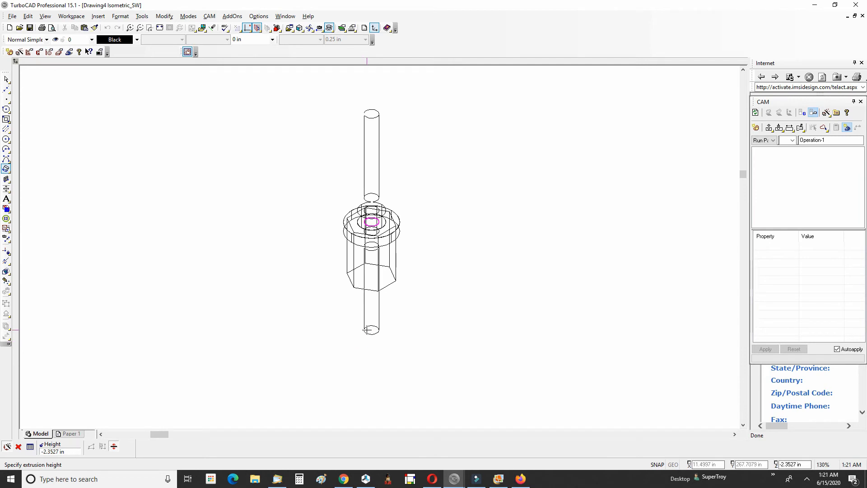
Use 3D Subtract to cut the new long cylinder out of the hexagonal body.
click(166, 16)
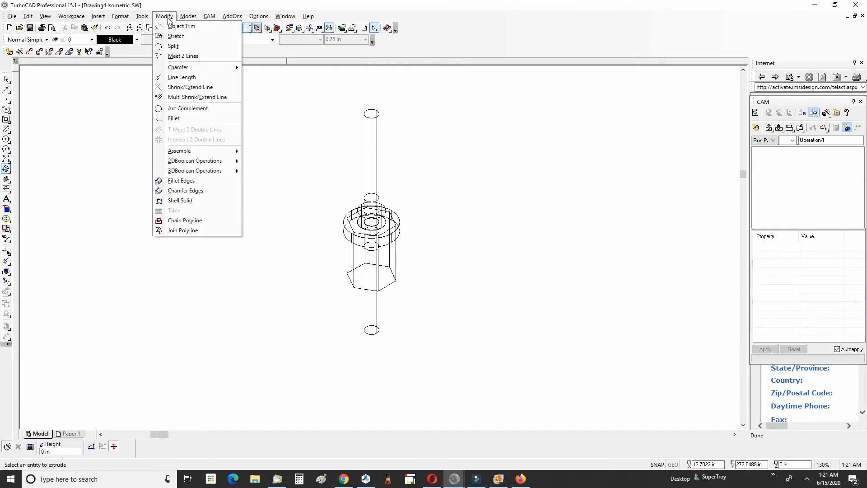
mouse_move(190, 174)
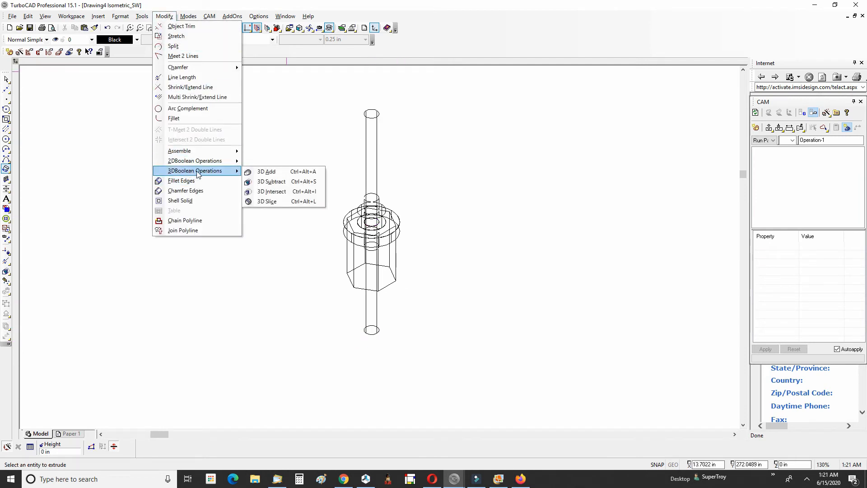
click(271, 181)
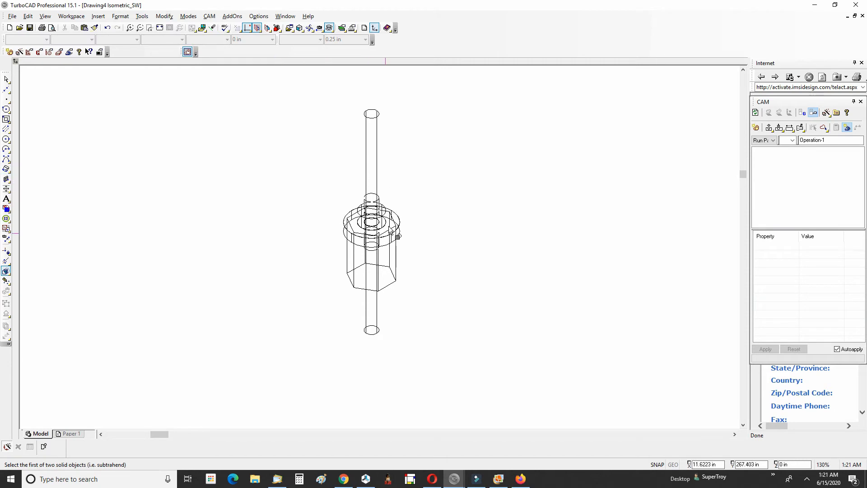
scroll(389, 229, up, 2)
click(425, 279)
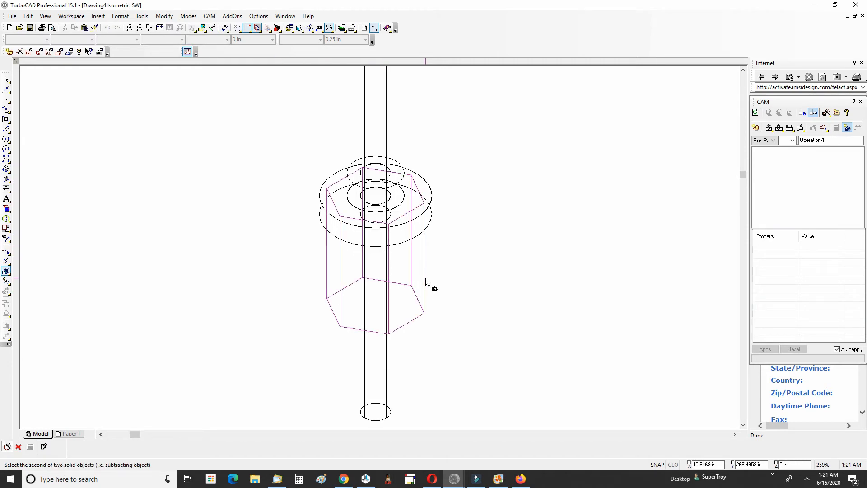
click(382, 113)
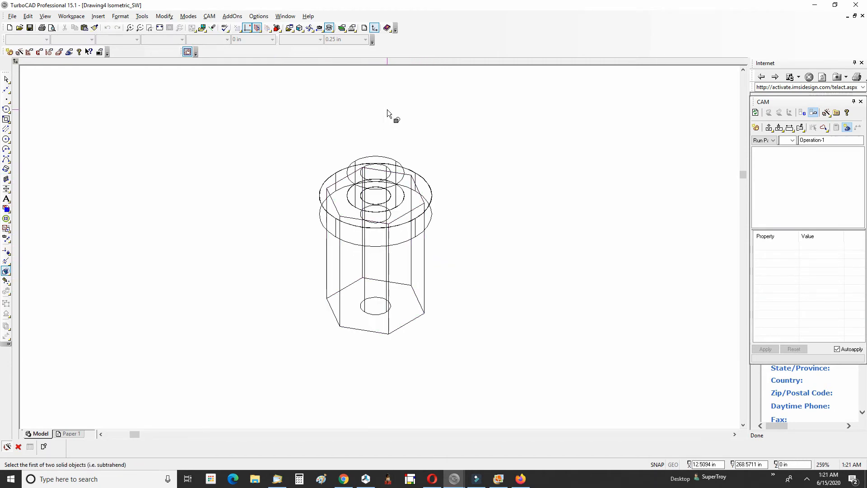
click(329, 28)
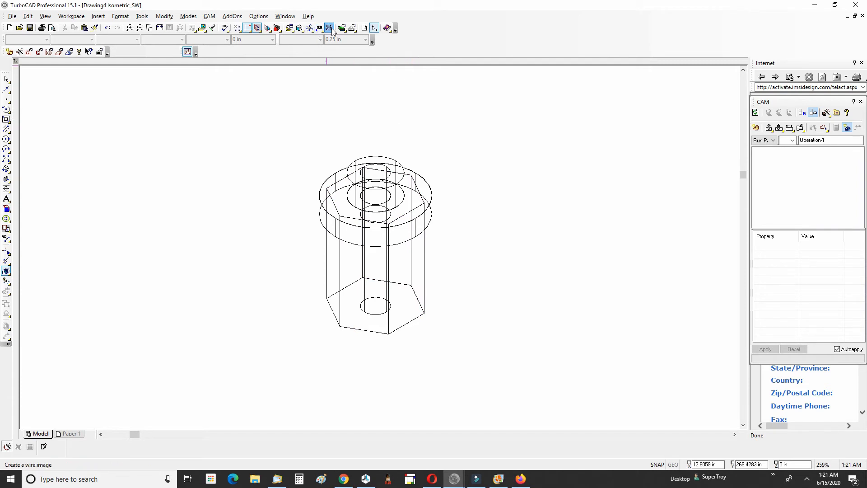
Shade the part and examine the through bore in world plan view and from the hexagonal and boss ends.
click(339, 43)
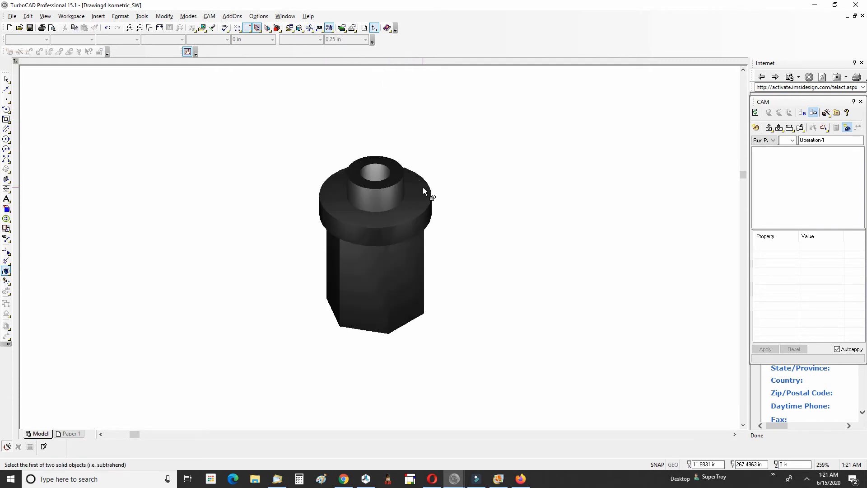
click(300, 28)
drag(300, 29, 299, 43)
scroll(379, 248, down, 5)
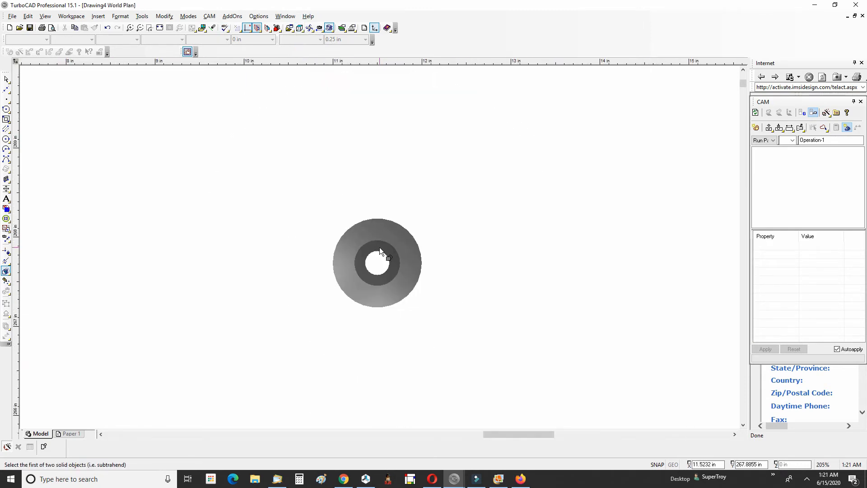
shift+middle_drag(387, 256, 427, 268)
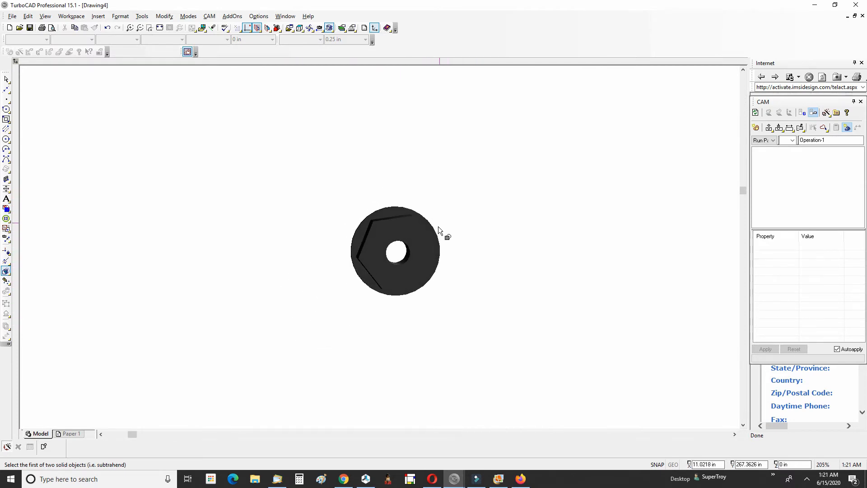
shift+middle_drag(438, 227, 377, 275)
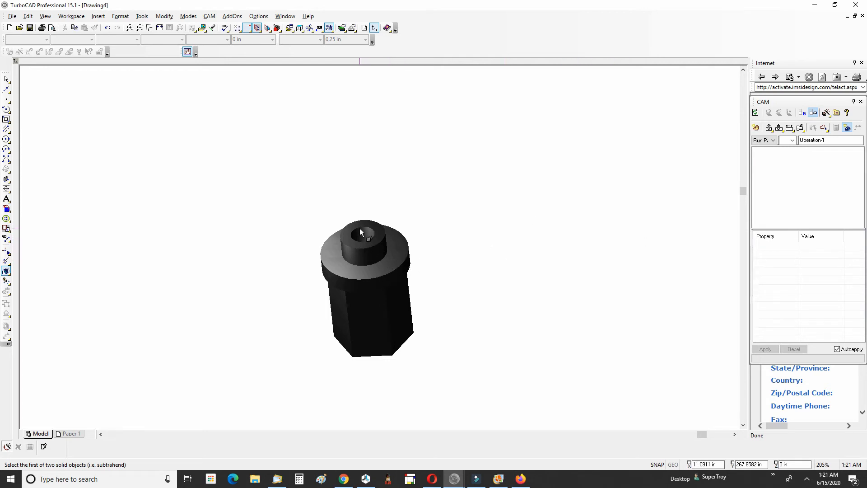
mouse_move(367, 246)
shift+middle_down()
mouse_move(400, 226)
mouse_move(421, 185)
mouse_move(486, 297)
mouse_move(398, 248)
mouse_move(444, 330)
mouse_move(356, 335)
mouse_move(448, 260)
mouse_move(474, 288)
mouse_move(475, 319)
shift+middle_up()
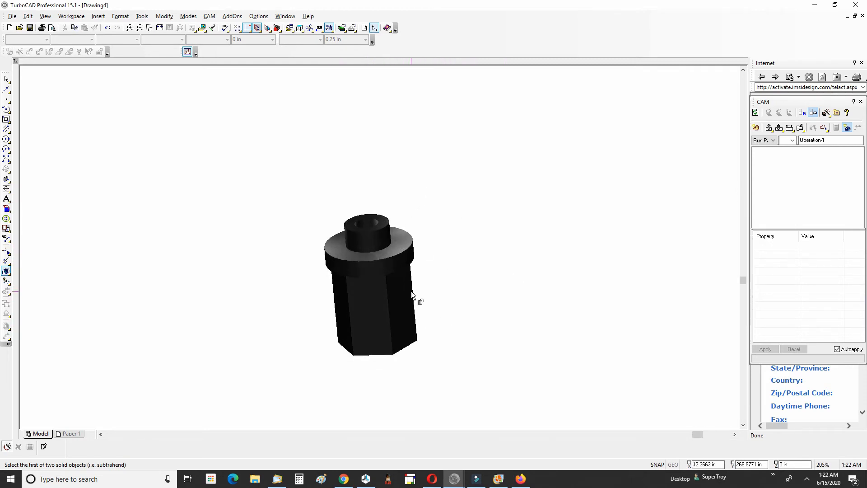
mouse_move(411, 291)
shift+middle_down()
mouse_move(551, 199)
mouse_move(412, 316)
mouse_move(527, 238)
mouse_move(387, 289)
mouse_move(513, 243)
mouse_move(604, 253)
mouse_move(466, 248)
mouse_move(550, 218)
mouse_move(538, 213)
shift+middle_up()
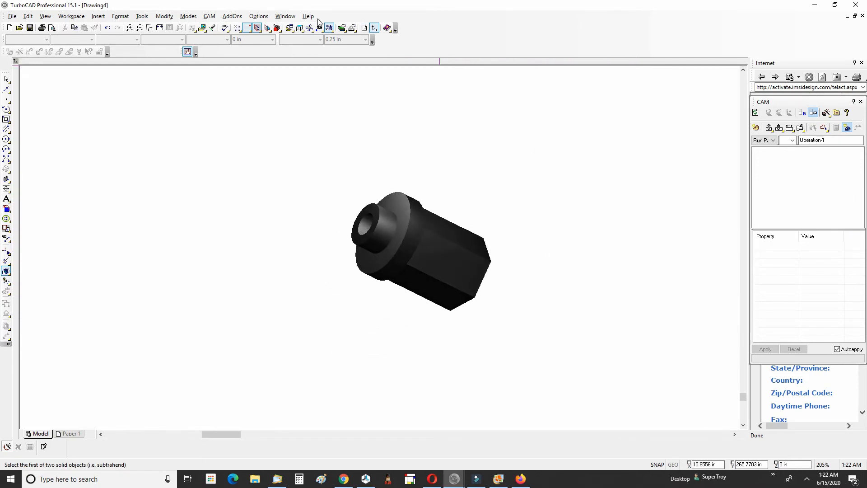
Save the drawing as adapter_test in TCW format in the Large_chicken folder, accepting the default summary info.
click(12, 17)
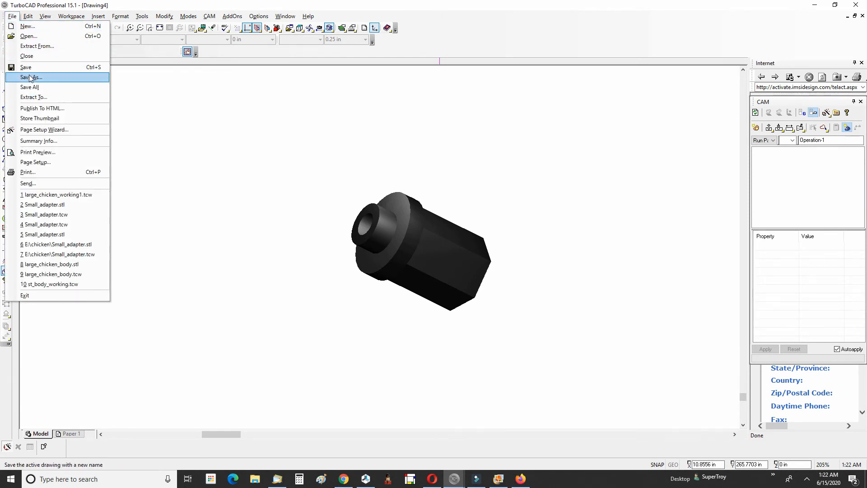
click(29, 79)
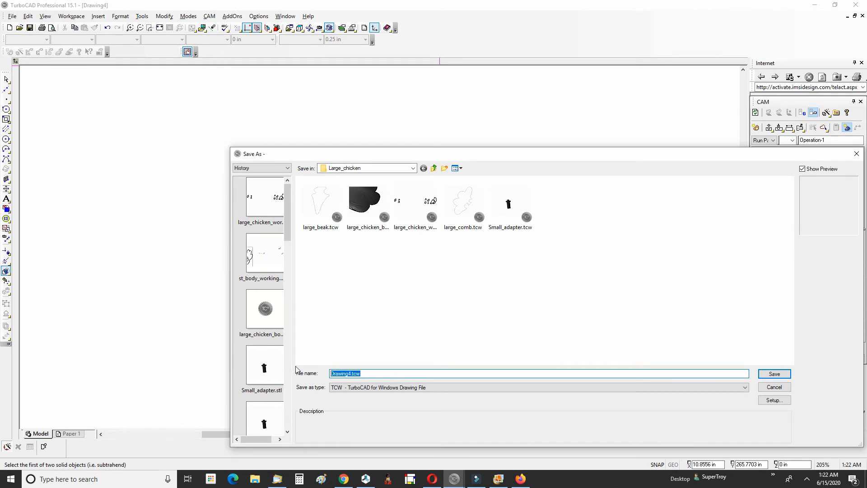
text(adapter_test)
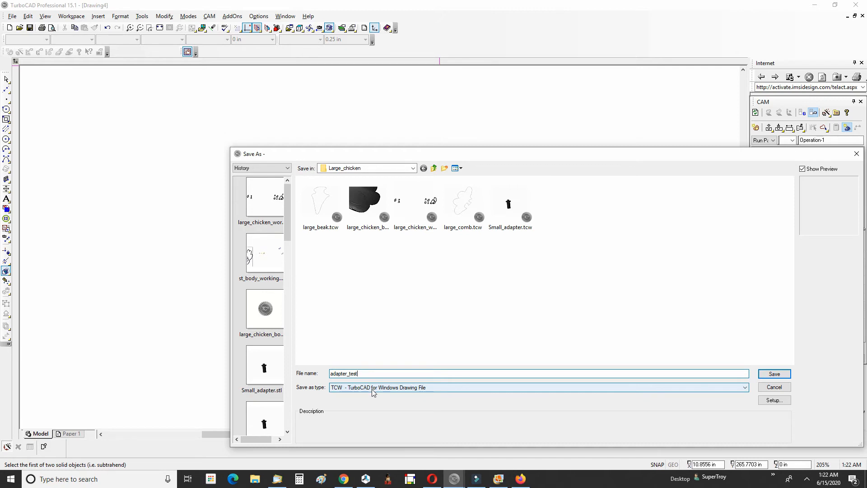
click(735, 387)
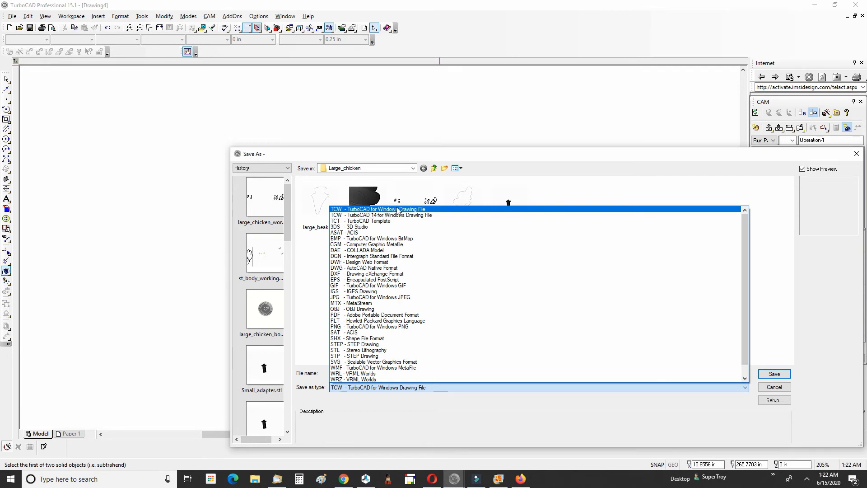
click(356, 211)
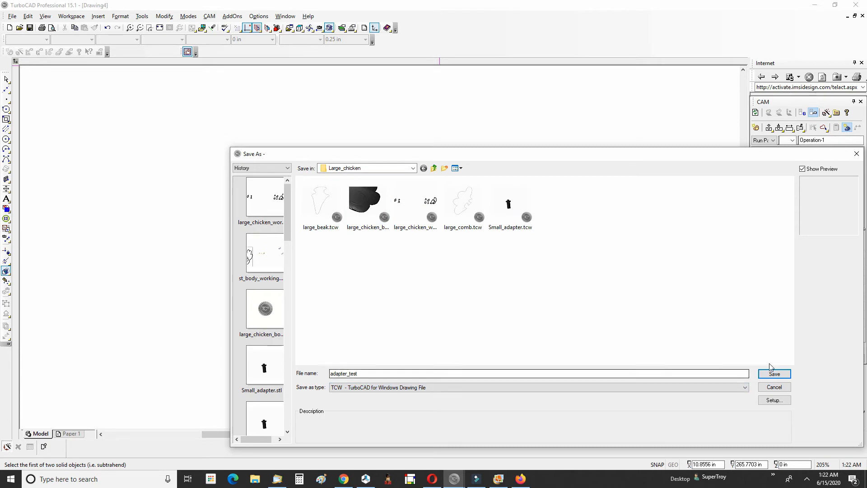
click(786, 377)
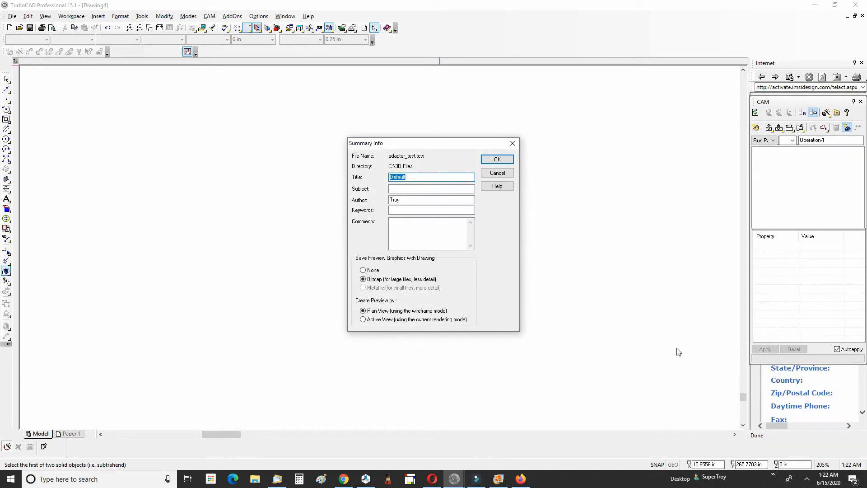
click(497, 159)
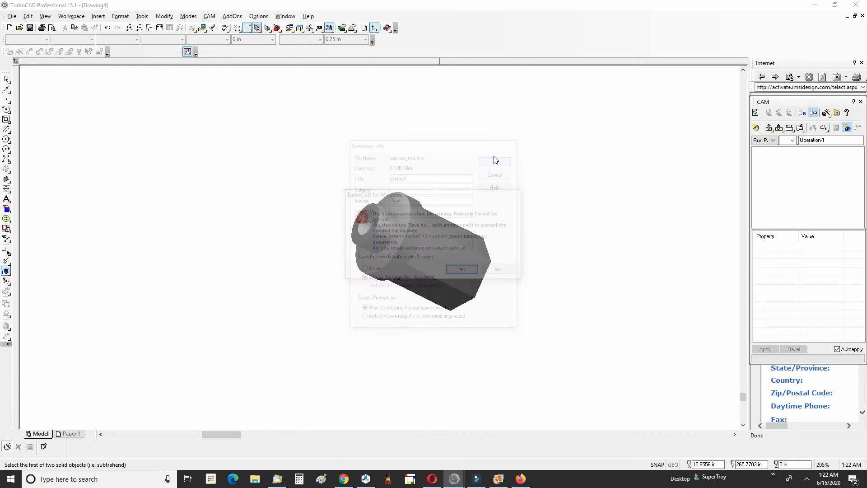
click(462, 269)
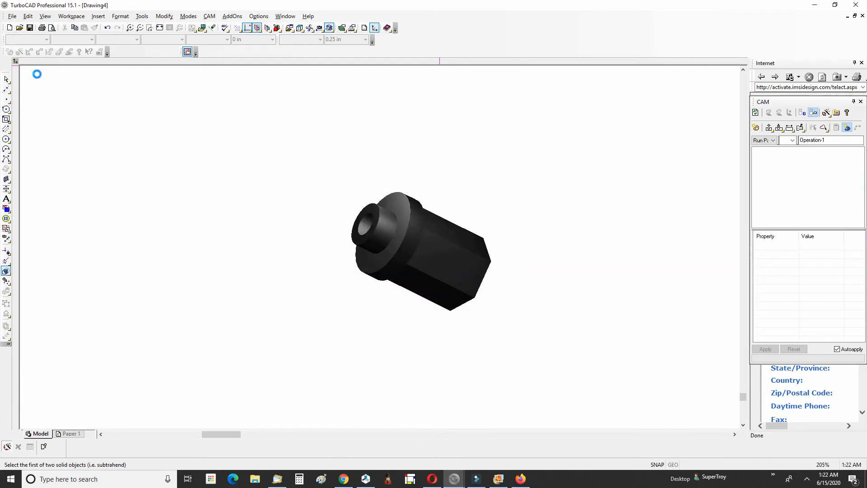
Save a copy of the drawing as adapter_test.stl in STL - Stereo Lithography format in the Large_chicken folder.
click(12, 17)
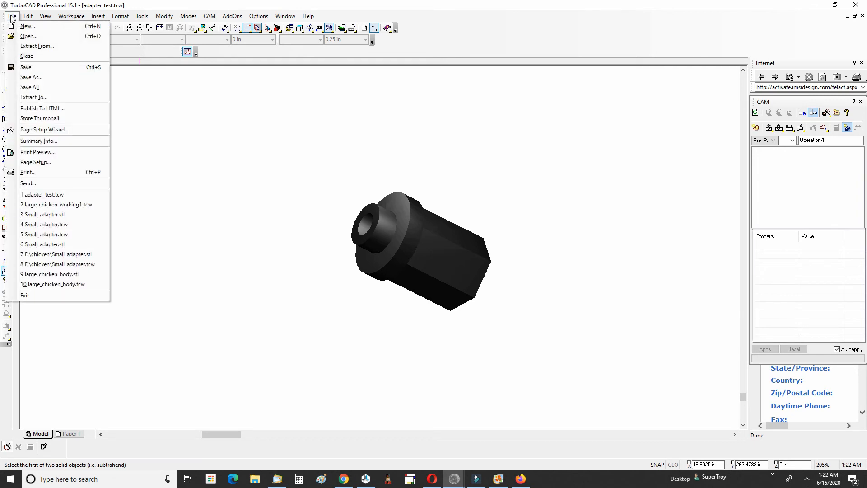
click(28, 77)
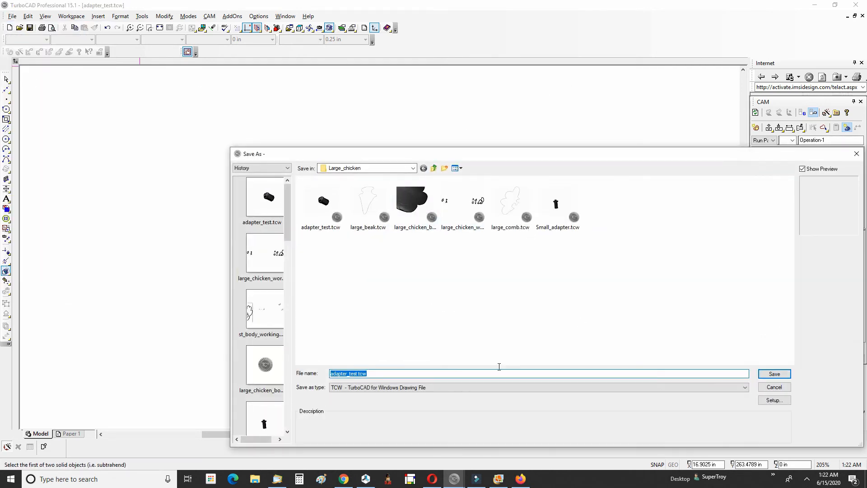
click(451, 387)
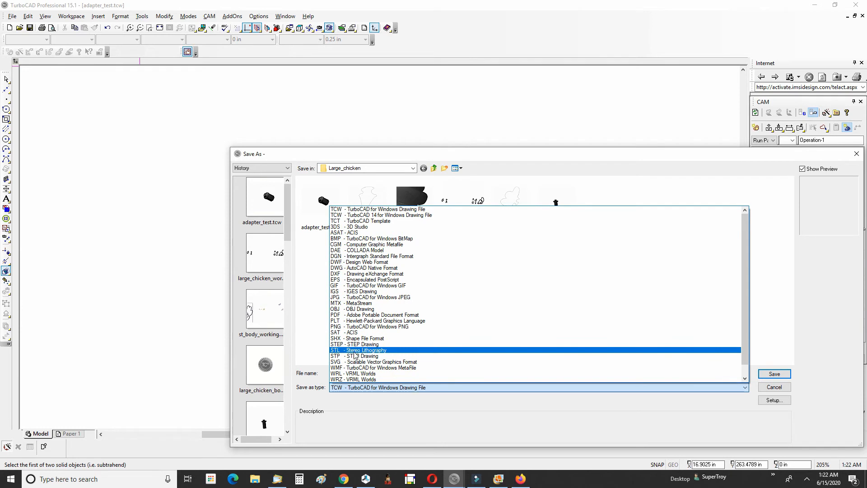
click(355, 351)
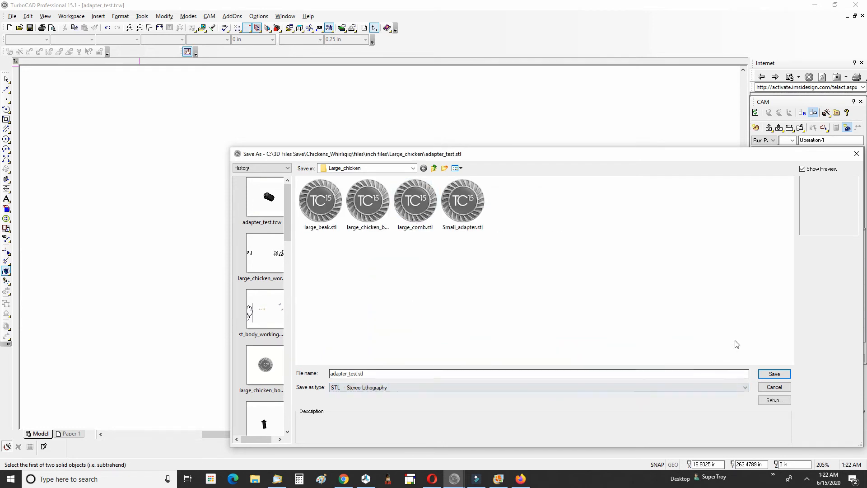
click(348, 370)
click(775, 374)
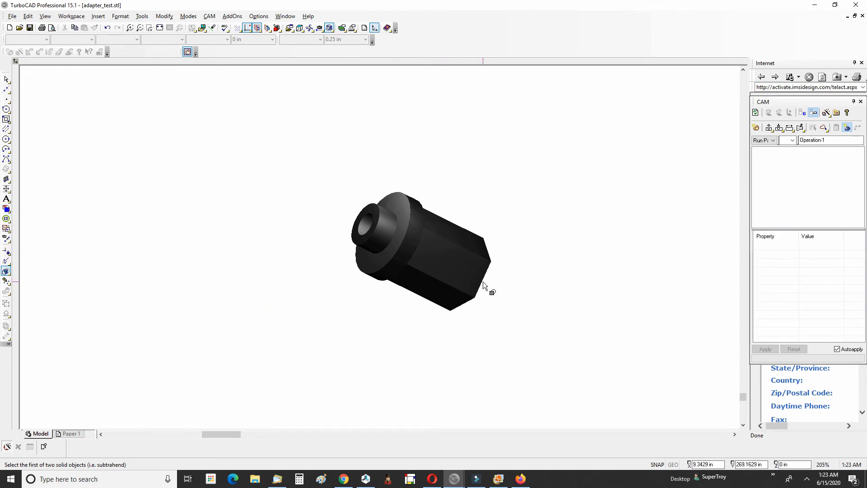
Inspect the bore opening from the hexagonal end, the boss end and the world plan view.
middle_drag(443, 264, 409, 177)
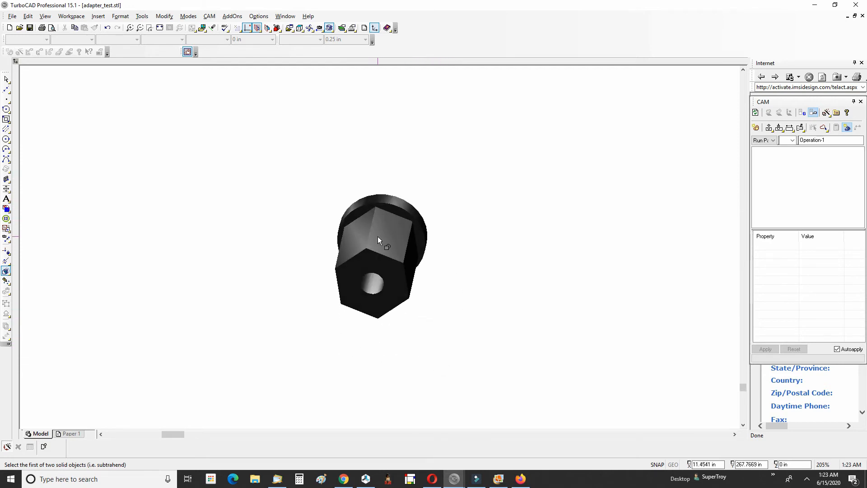
middle_drag(382, 240, 378, 274)
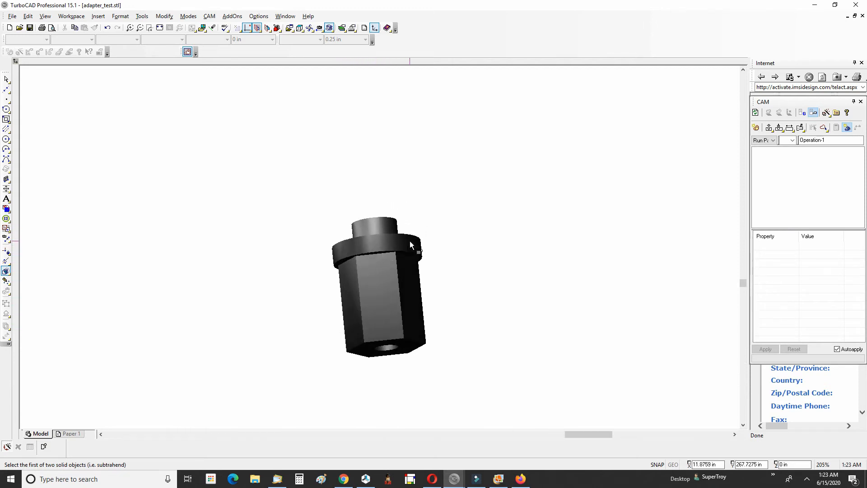
middle_drag(410, 245, 392, 275)
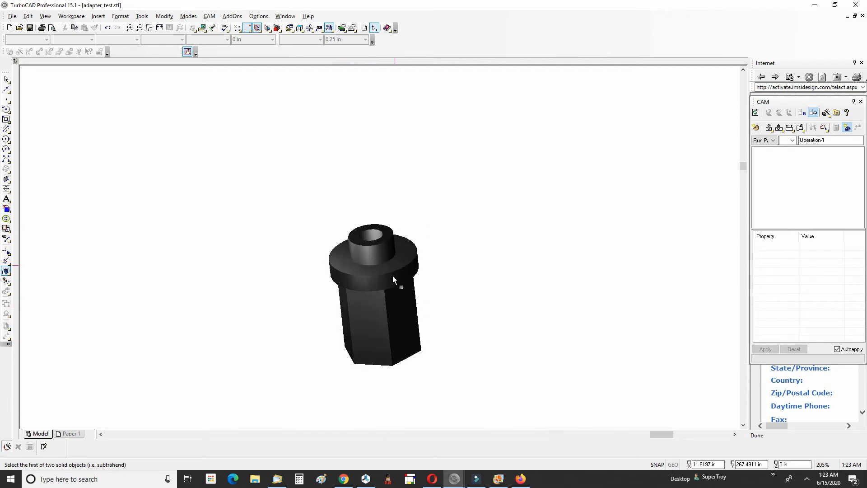
click(309, 28)
click(301, 43)
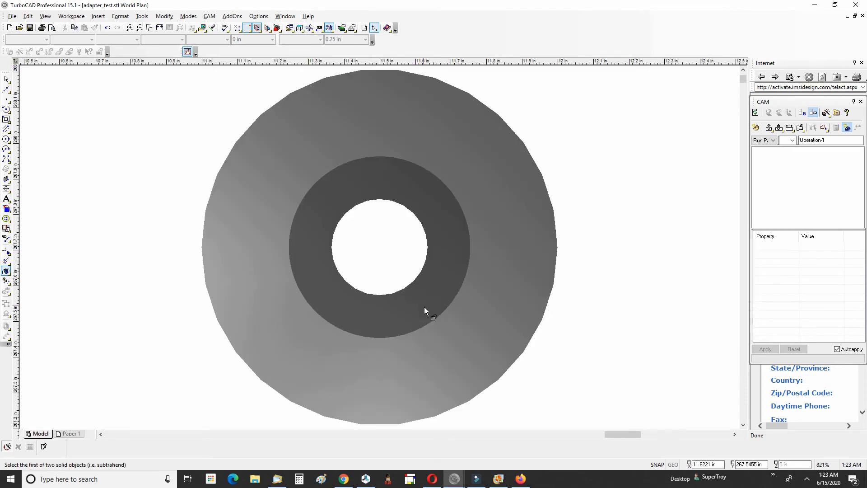
scroll(407, 280, down, 5)
Inspect the side profile in the Back view, checking closely where the flange meets the hexagonal body.
click(299, 28)
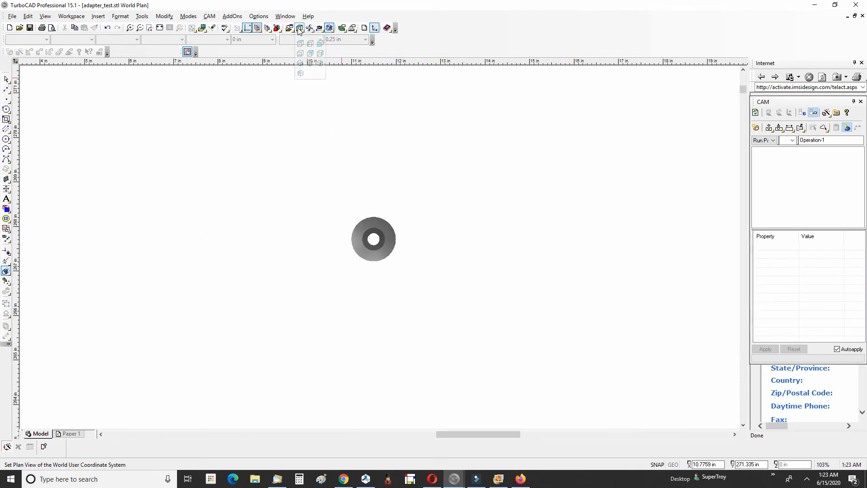
click(310, 53)
scroll(381, 247, down, 4)
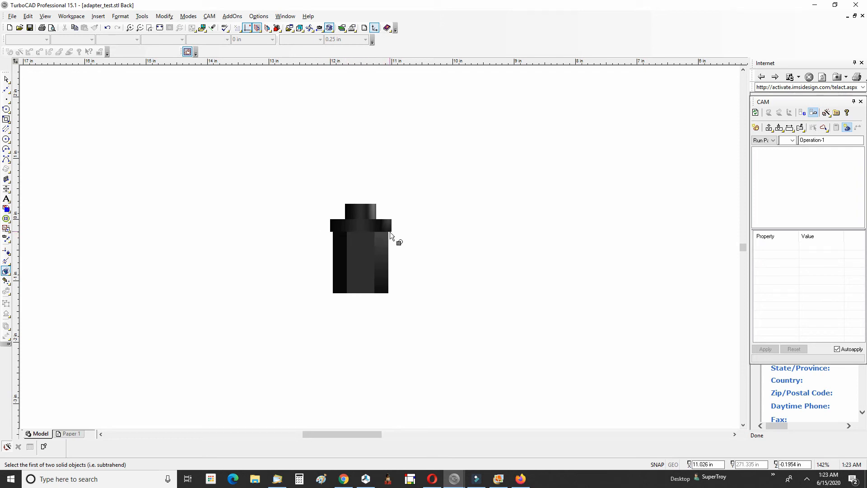
scroll(390, 232, up, 4)
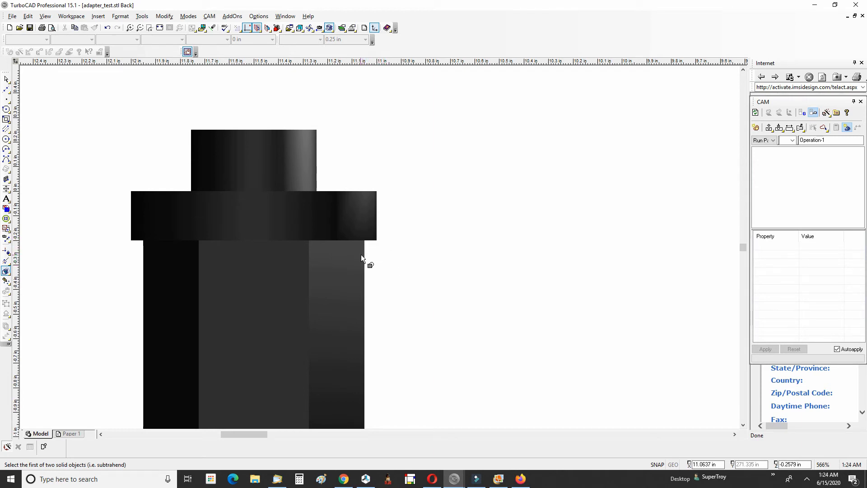
middle_drag(320, 275, 327, 224)
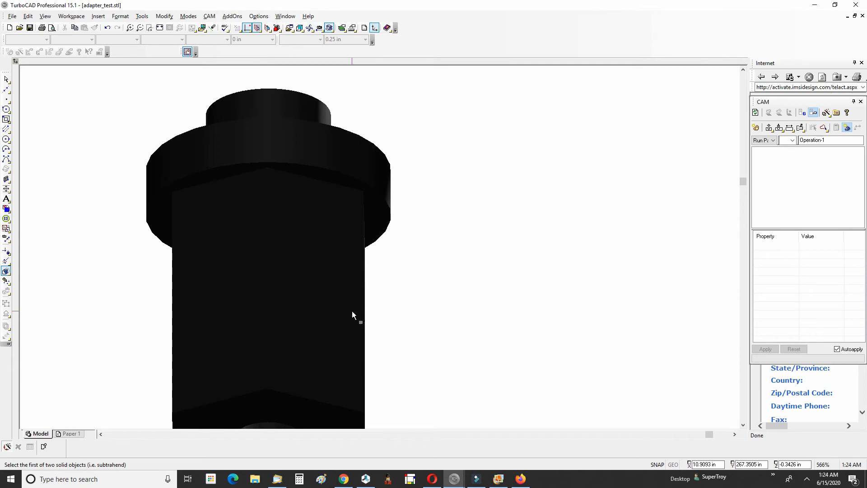
scroll(351, 311, down, 5)
middle_drag(392, 231, 362, 306)
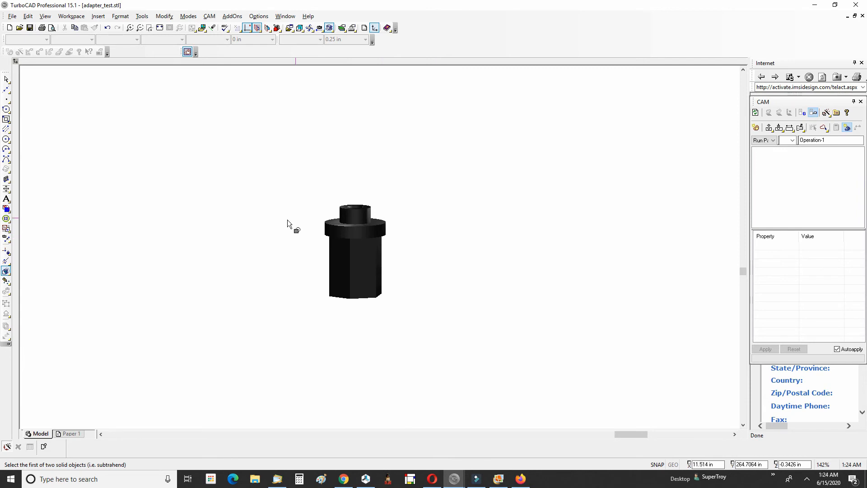
Switch to MeshCAM, maximize its window and open adapter_test.stl as a 3 Axis job.
click(410, 482)
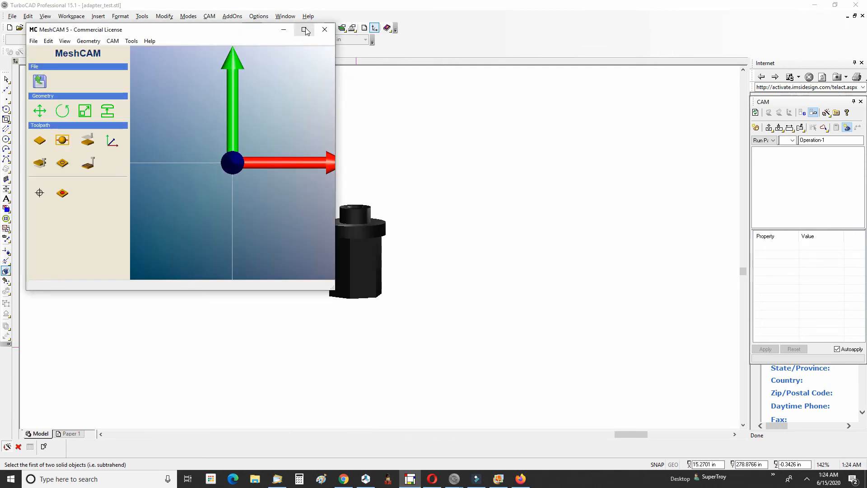
click(304, 29)
click(17, 56)
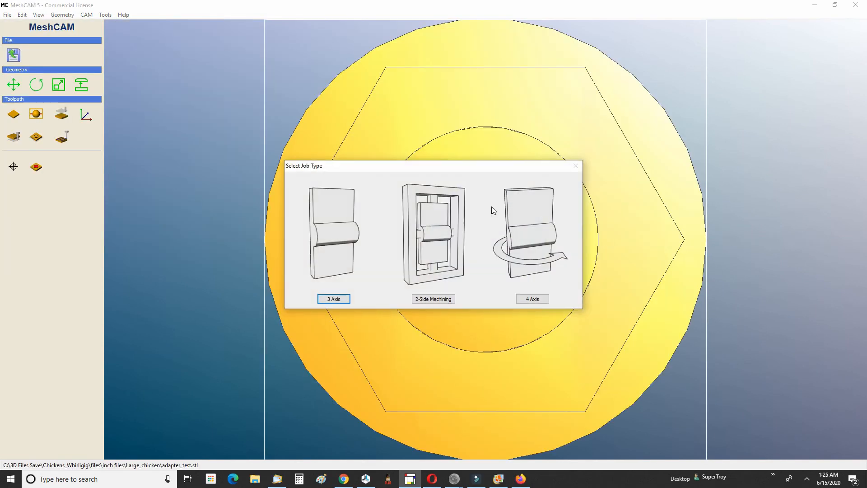
click(327, 300)
Examine the imported adapter model from above and from the side to check its bore, flange and hexagonal body.
scroll(398, 296, up, 6)
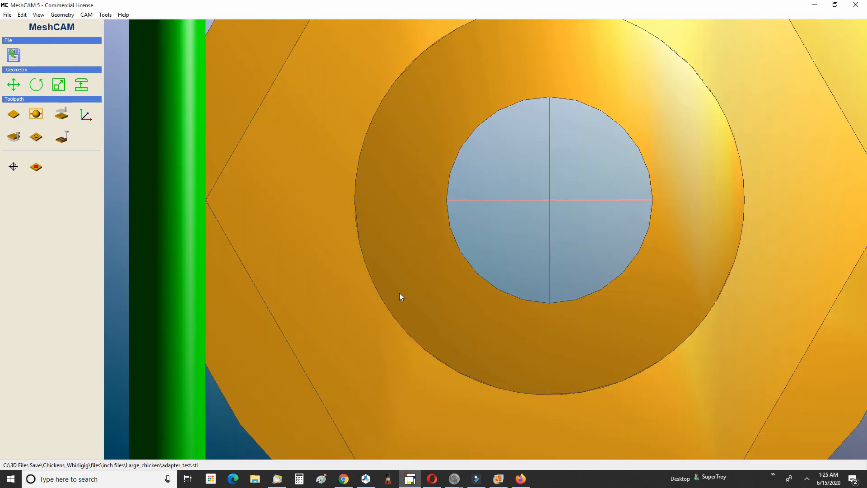
scroll(399, 294, down, 6)
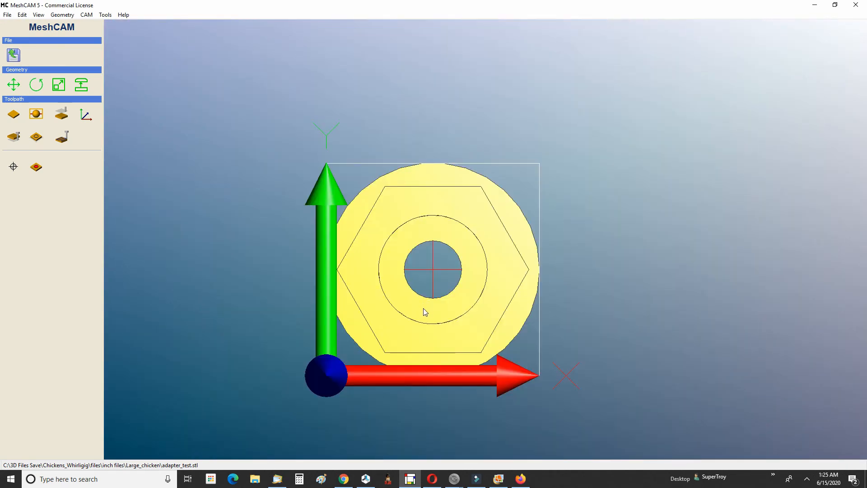
drag(449, 271, 427, 88)
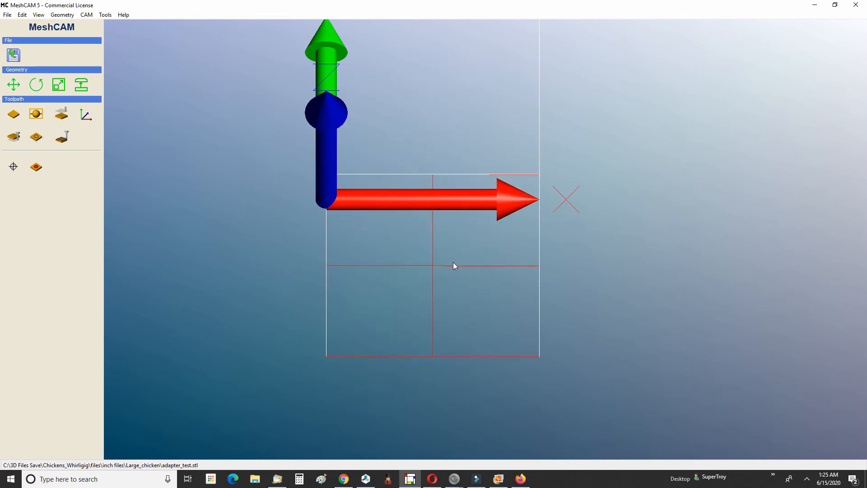
scroll(473, 217, up, 2)
scroll(474, 221, down, 5)
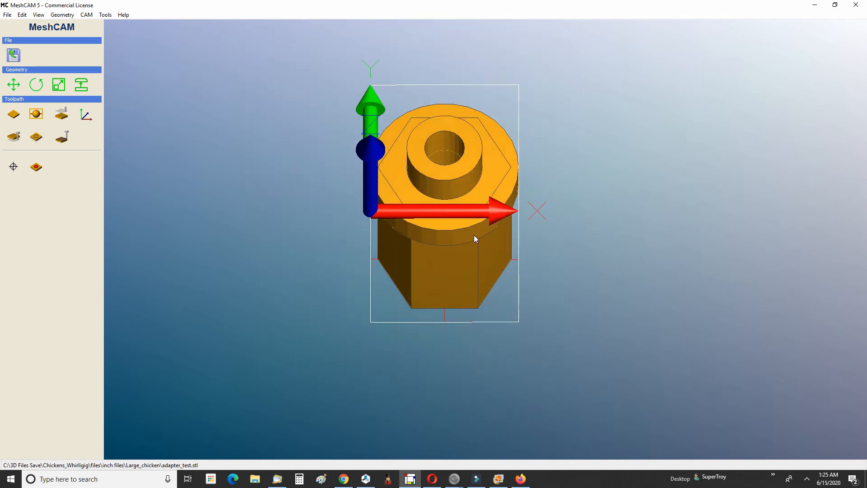
drag(457, 194, 491, 236)
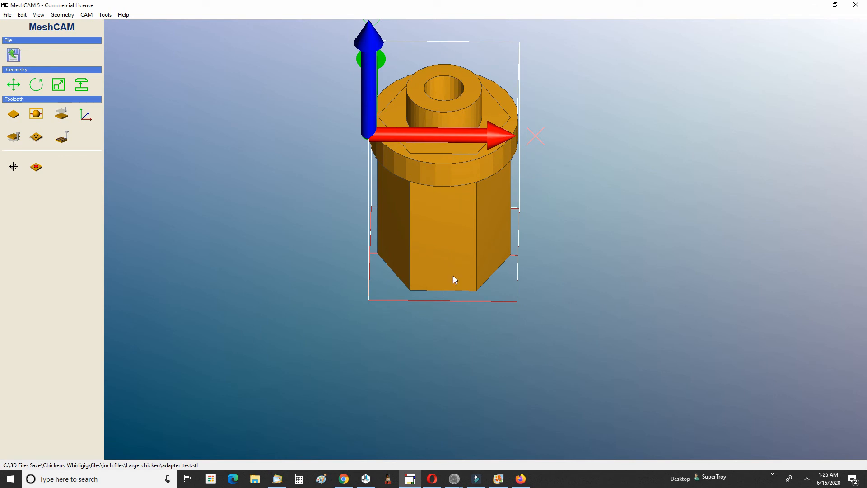
Rotate the adapter geometry onto its side so that its length runs along the Y axis.
mouse_move(458, 200)
mouse_down()
mouse_move(466, 285)
mouse_move(456, 248)
mouse_move(494, 192)
mouse_move(455, 197)
mouse_up()
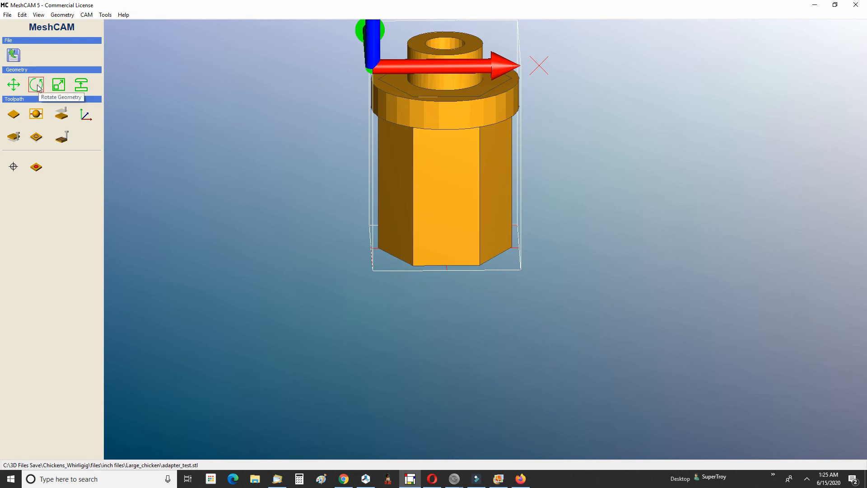
click(38, 87)
click(434, 205)
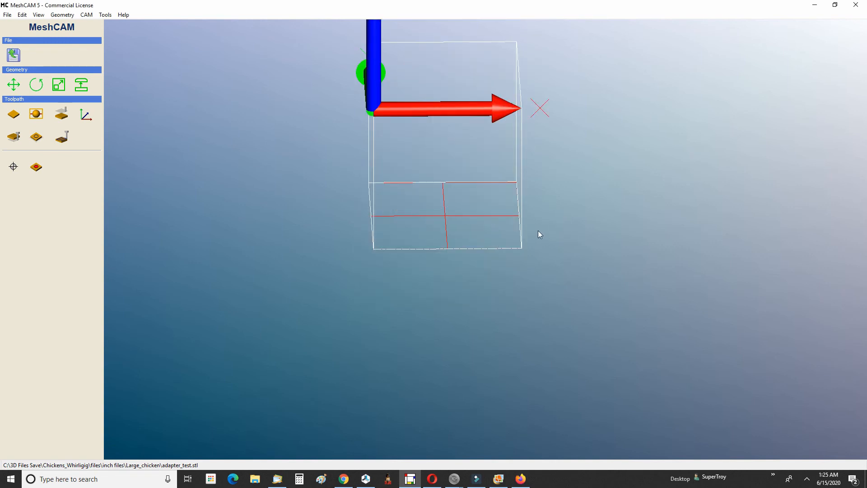
drag(551, 229, 321, 175)
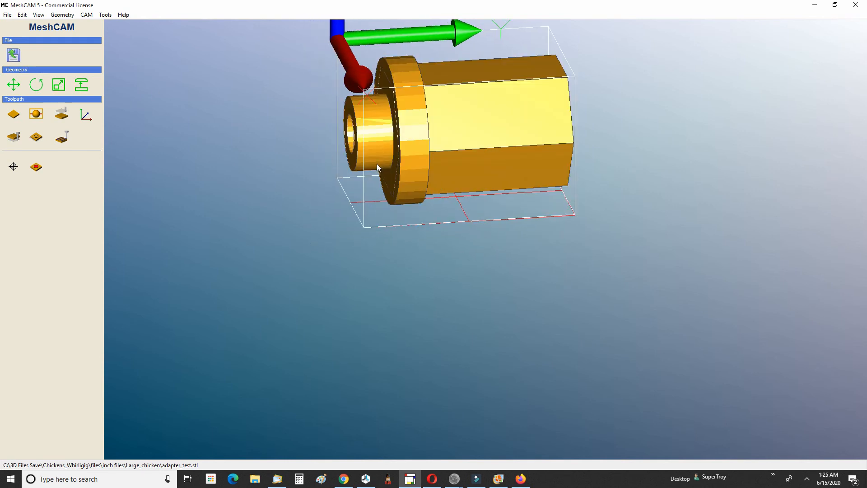
Slice the adapter geometry into 2 slices and save them under the base name adapter_testa.stl in the Large_chicken folder.
click(82, 88)
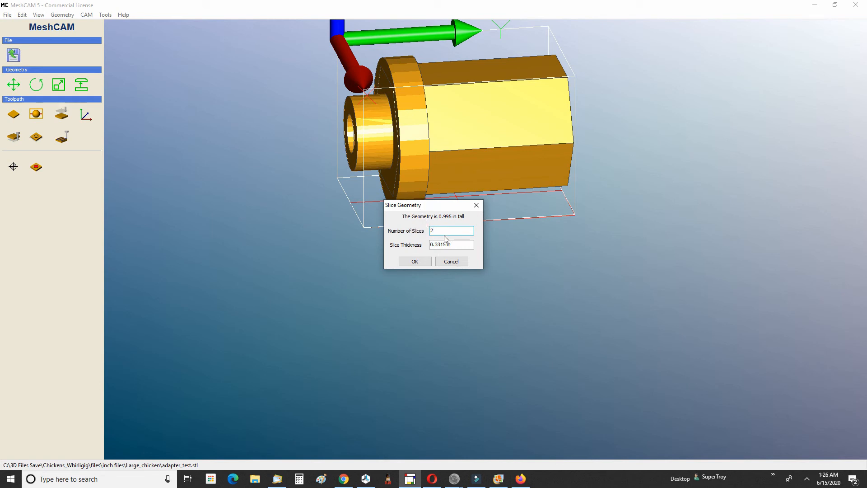
click(415, 262)
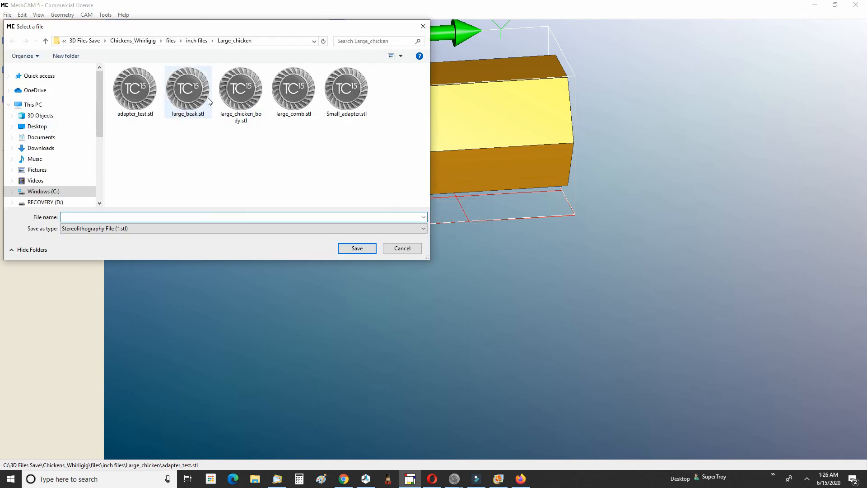
click(135, 94)
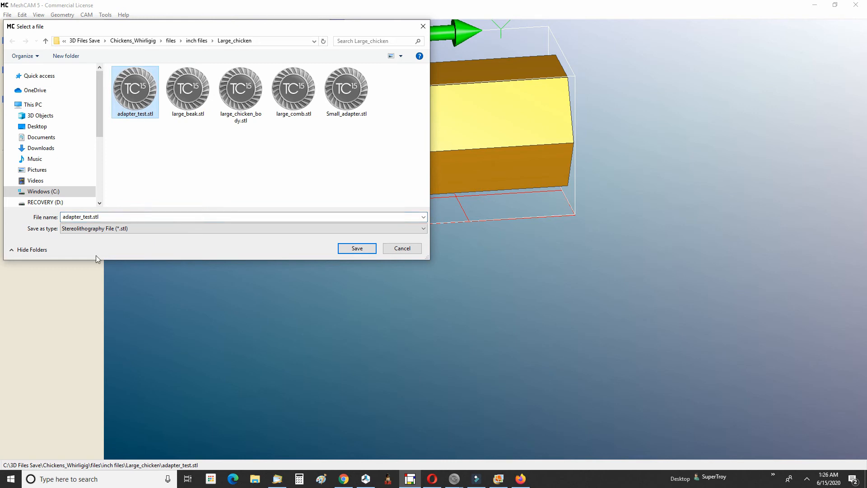
click(91, 217)
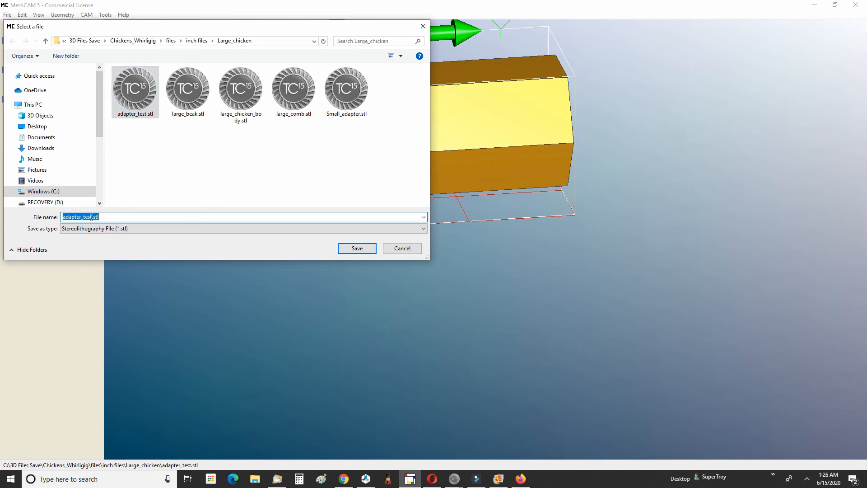
click(92, 217)
text(a)
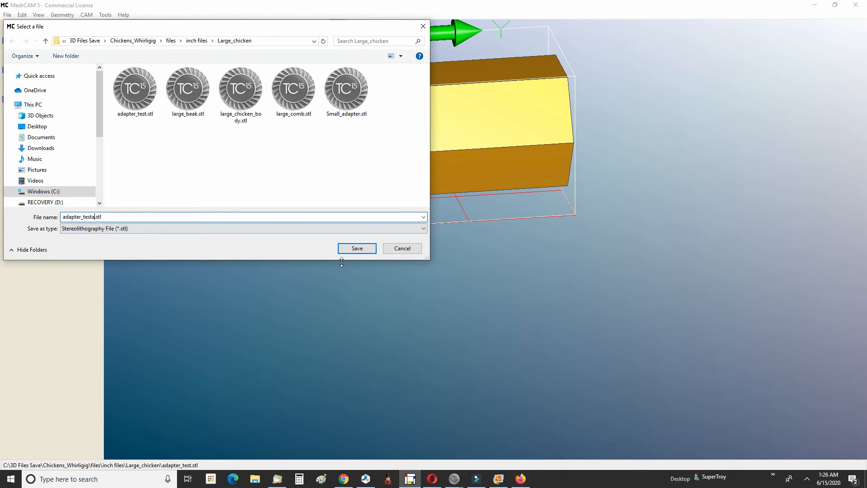
click(357, 249)
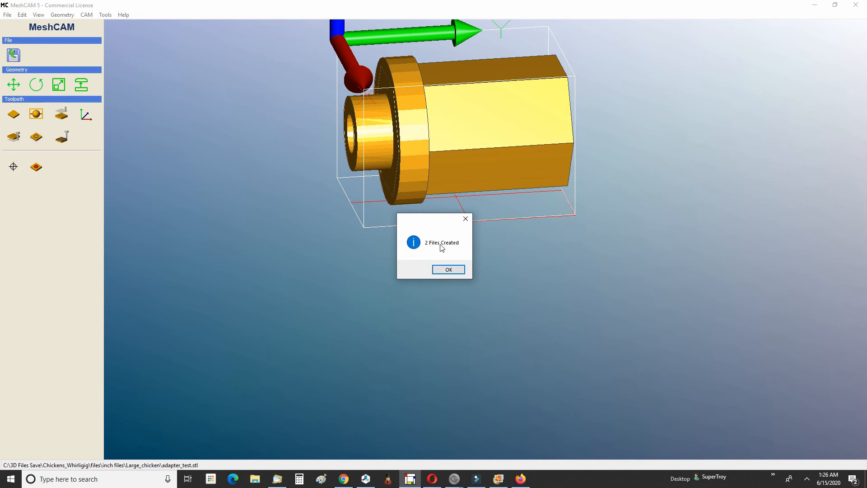
click(449, 270)
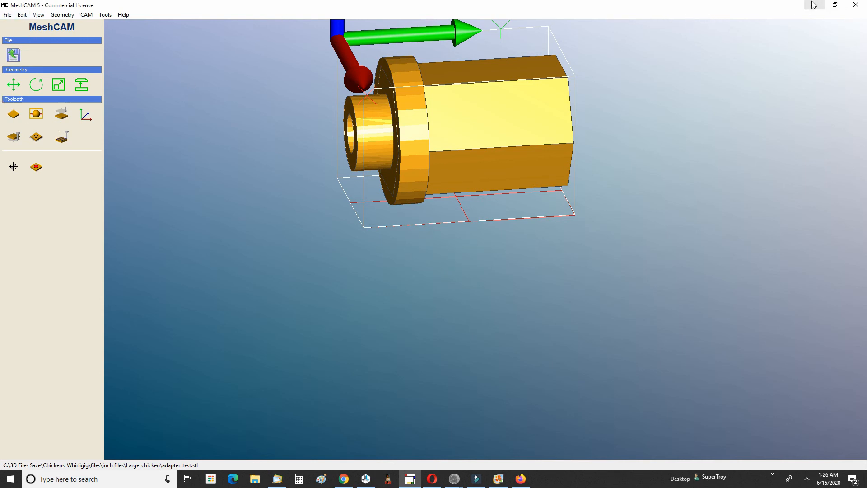
Switch to Repetier-Host and remove both old Small_adapter_split_slice models from the print bed.
click(367, 482)
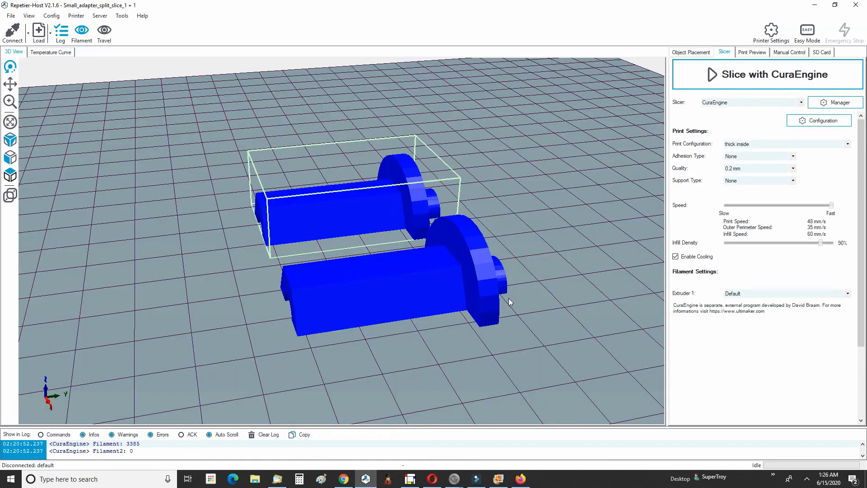
drag(476, 266, 357, 228)
drag(461, 284, 474, 325)
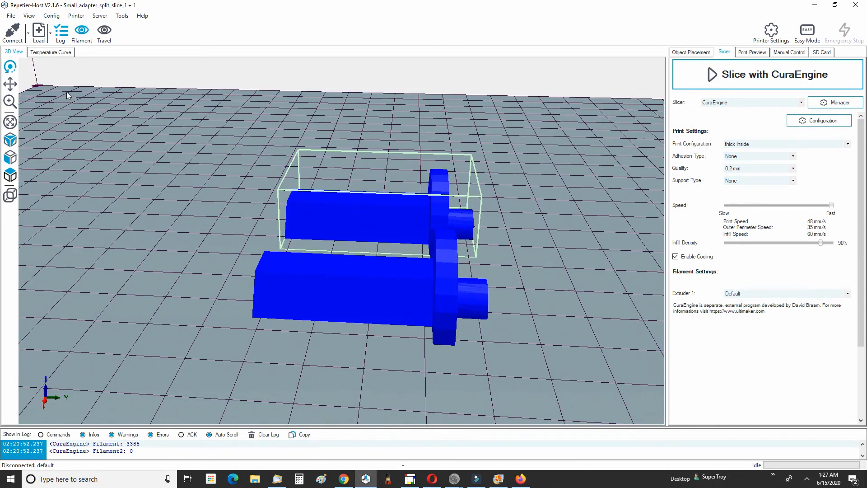
click(691, 52)
click(857, 121)
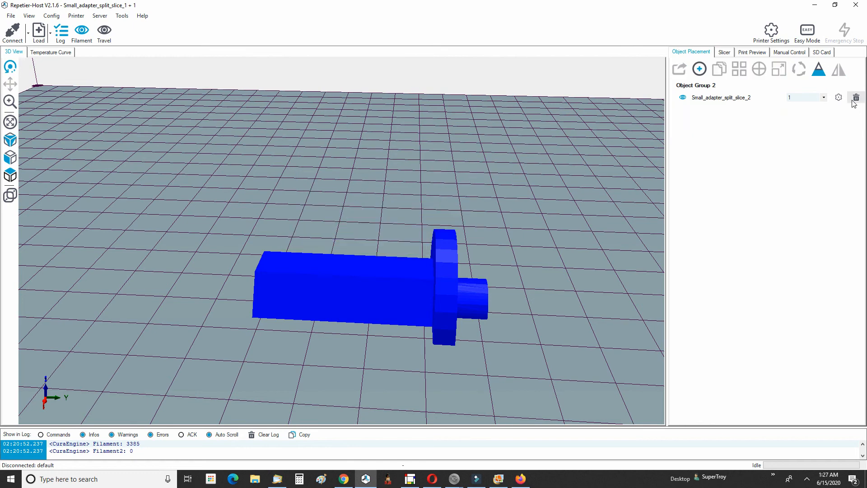
click(856, 98)
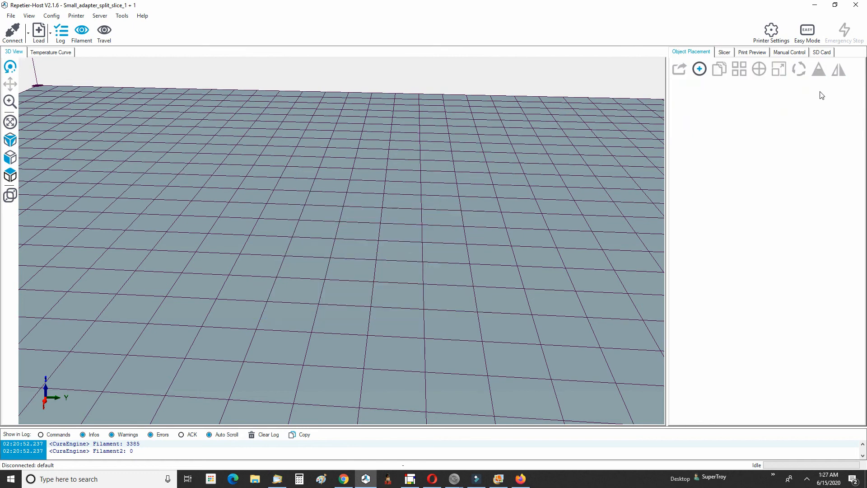
Load the complete adapter_test.stl model onto the print bed.
click(39, 31)
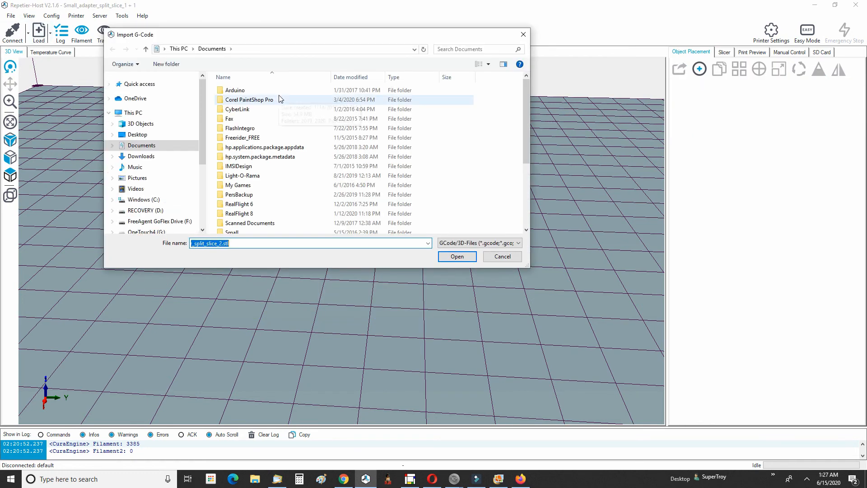
double_click(237, 103)
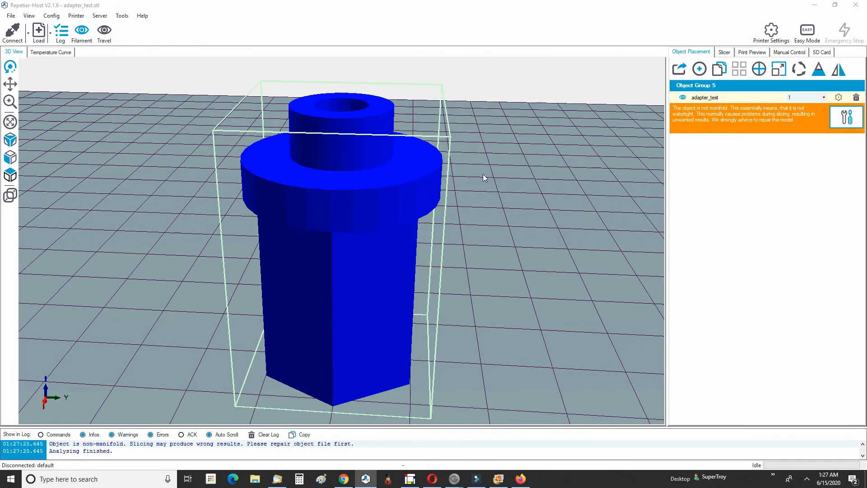
scroll(428, 247, down, 5)
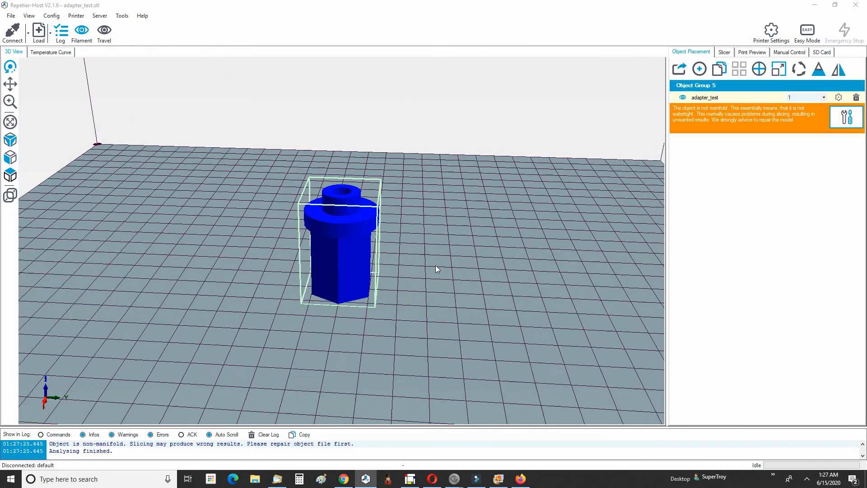
drag(327, 270, 278, 244)
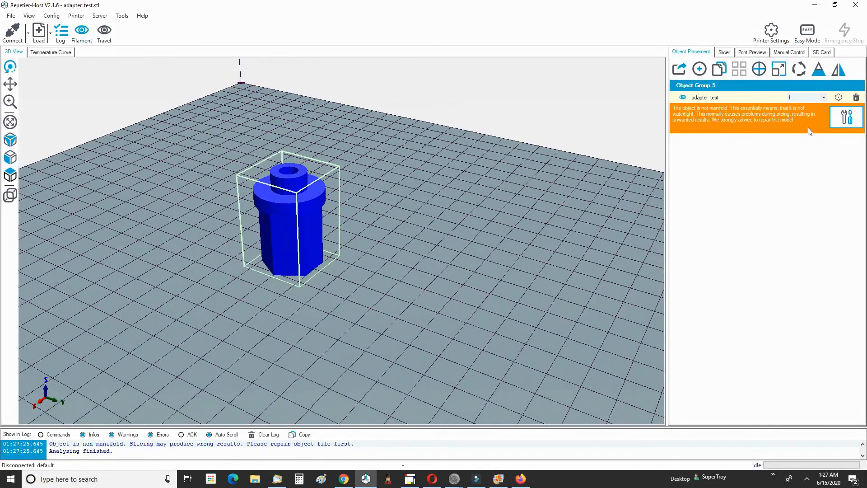
Load adapter_testa_slice_1.stl and adapter_testa_slice_2.stl onto the bed and remove the unsliced adapter_test model.
click(39, 33)
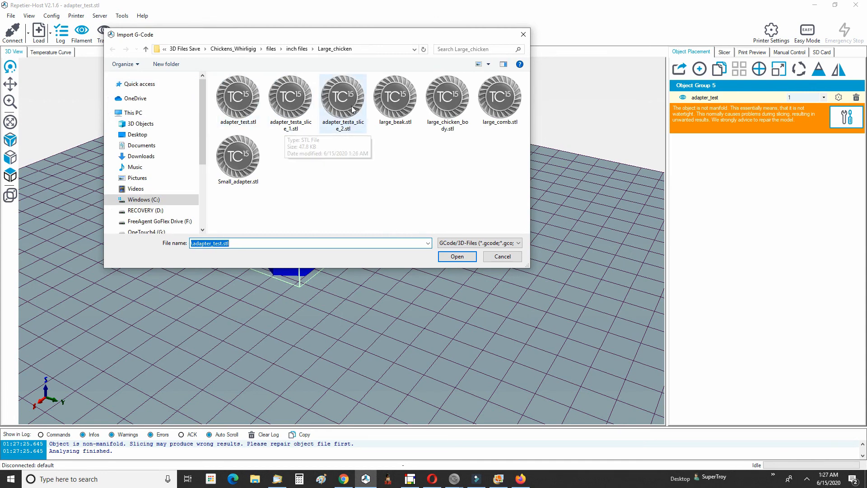
click(292, 102)
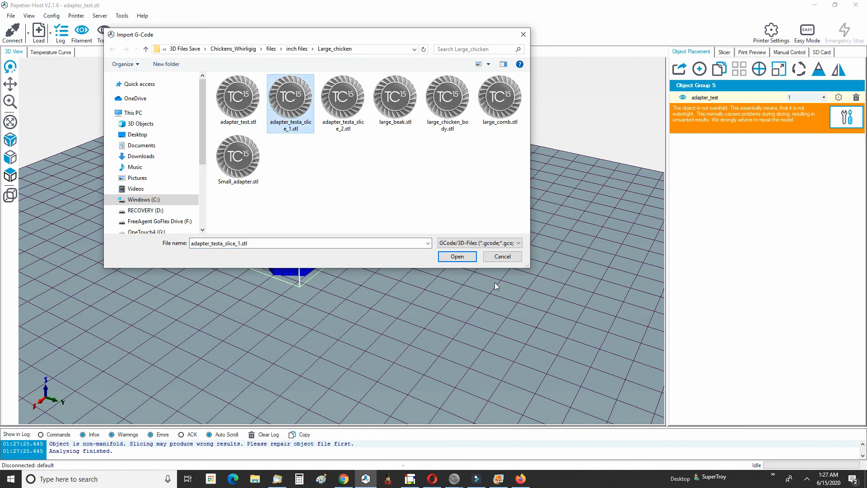
click(457, 258)
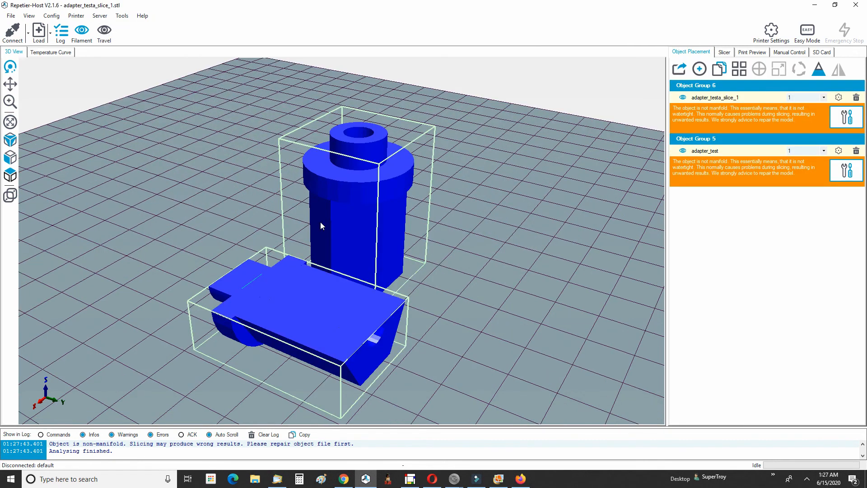
click(39, 32)
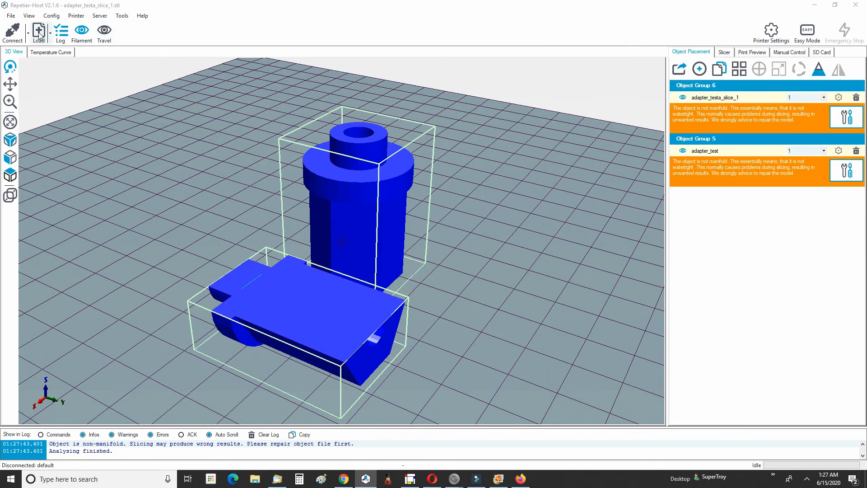
click(342, 101)
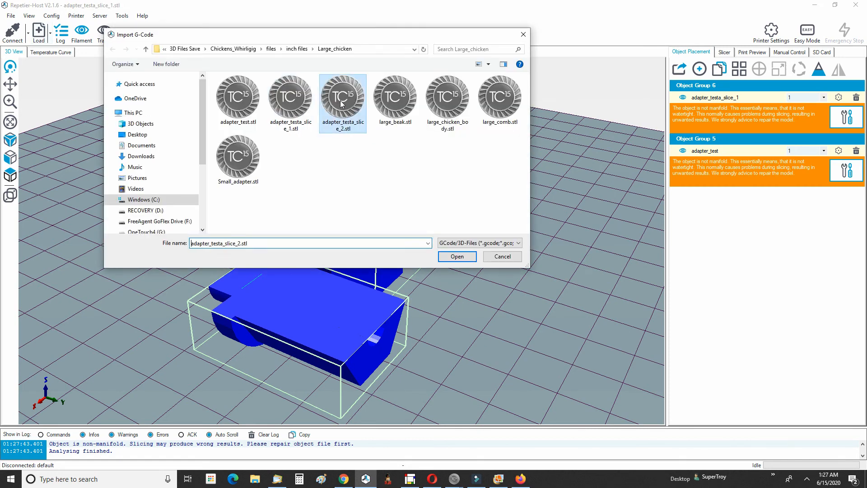
click(456, 256)
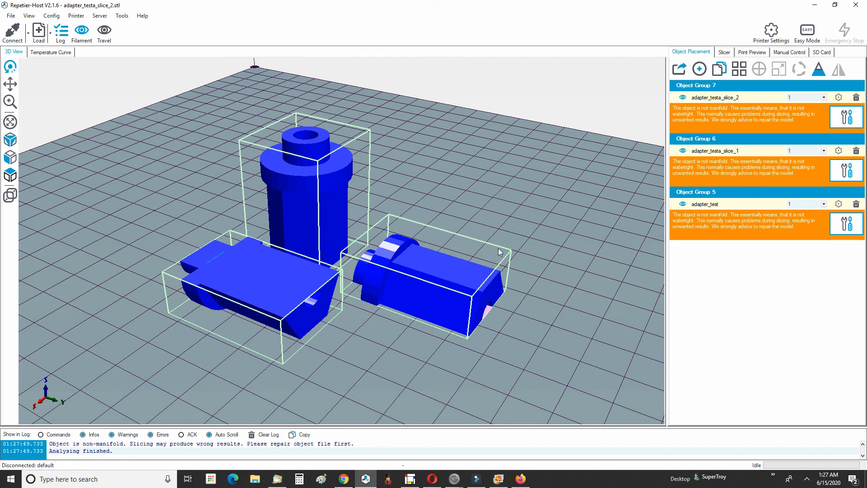
click(787, 192)
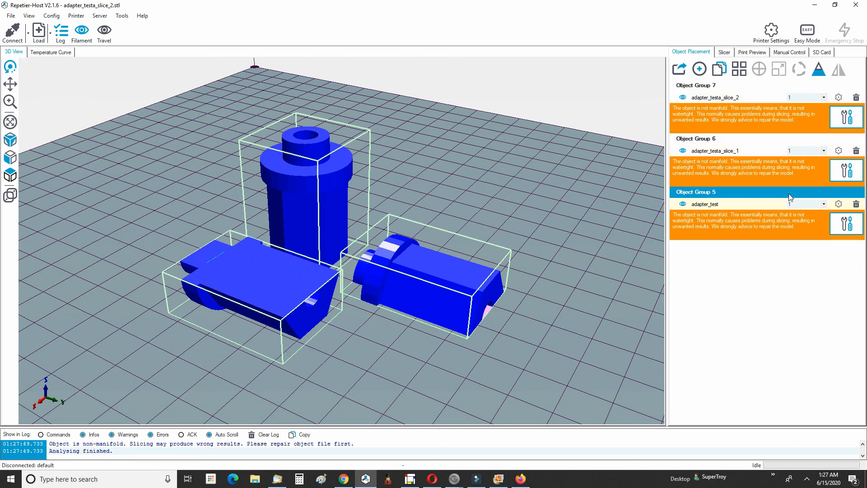
click(856, 204)
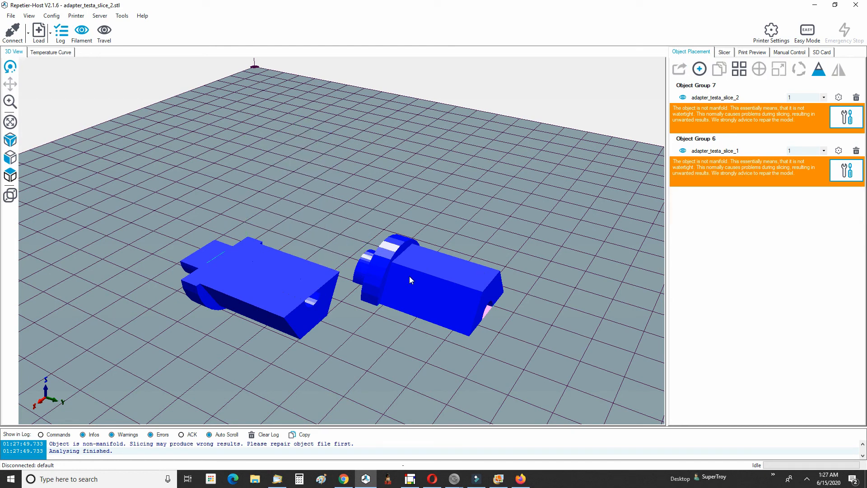
Move adapter_testa_slice_2 behind the other half and rotate it 180 degrees about Y so its cut face points upward.
drag(410, 277, 327, 210)
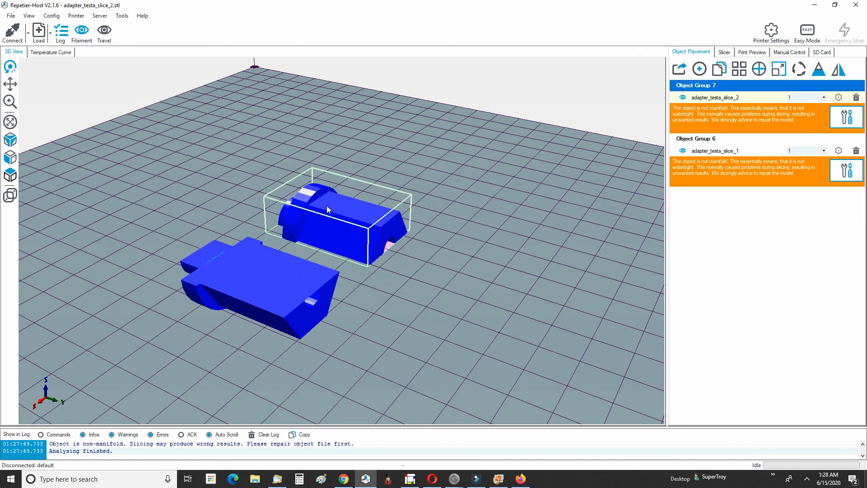
click(799, 70)
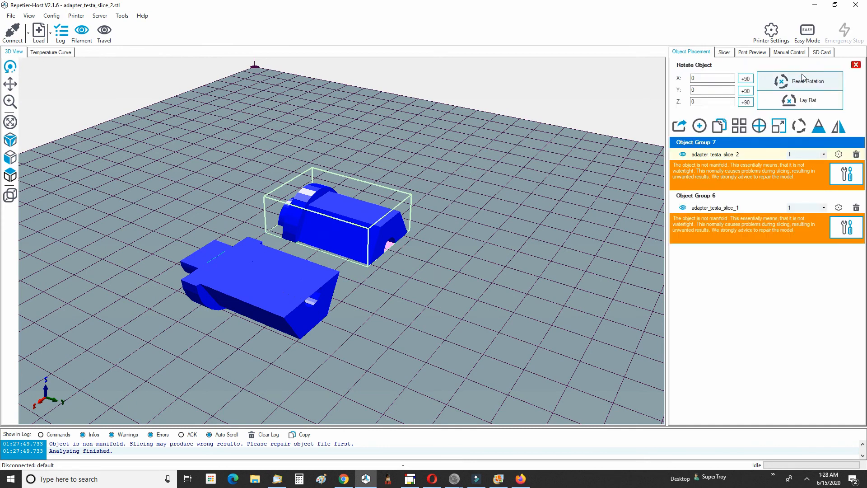
click(746, 91)
click(746, 91)
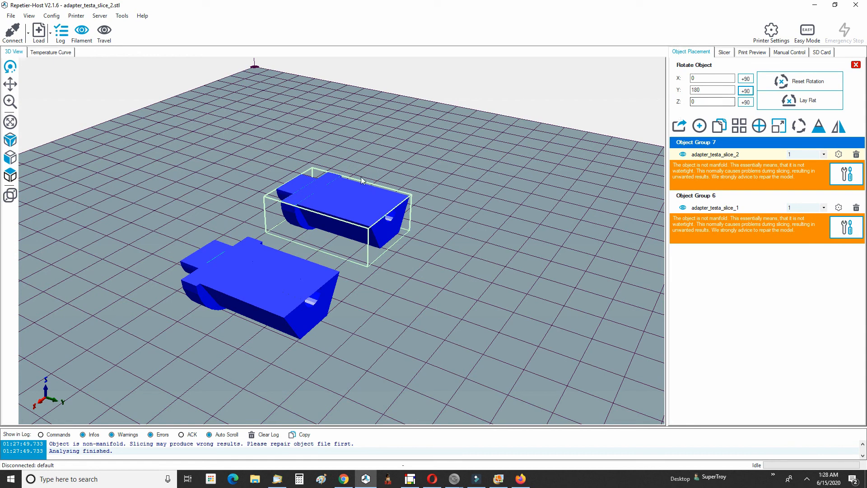
Repair the non-manifold meshes of adapter_testa_slice_1 and adapter_testa_slice_2.
scroll(377, 244, up, 3)
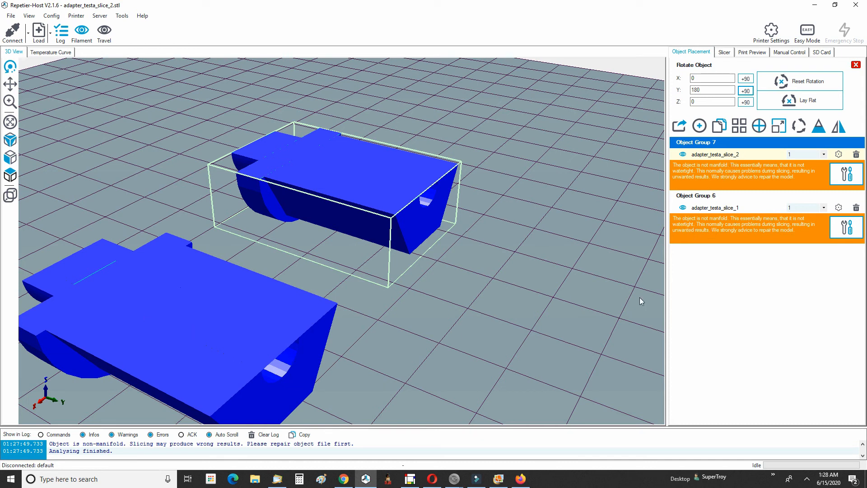
click(846, 233)
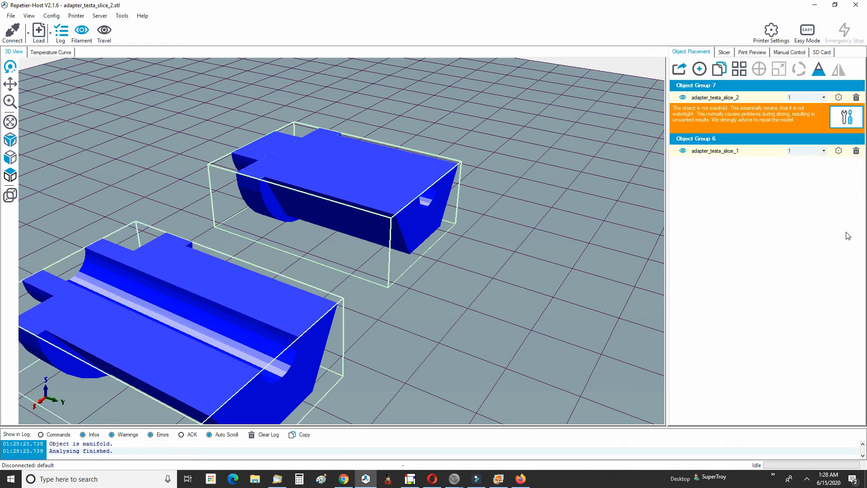
click(845, 118)
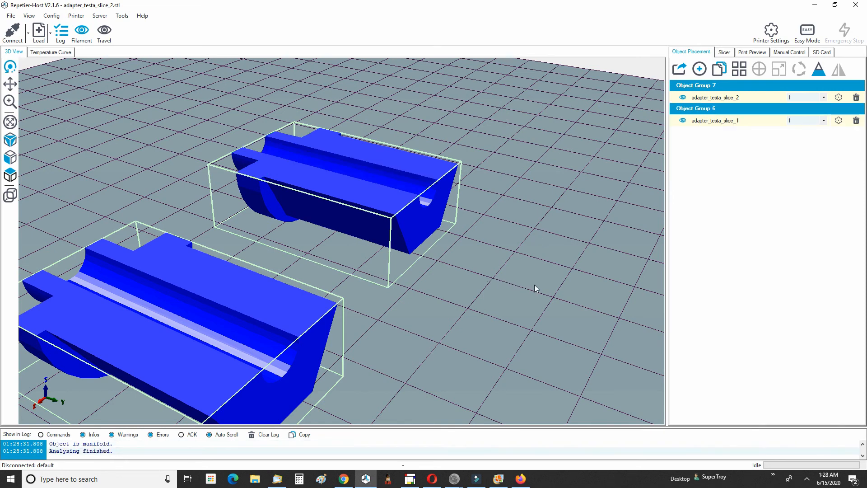
Rotate adapter_testa_slice_1 180 degrees about X so its cut face lies on the print bed.
scroll(428, 302, down, 5)
drag(427, 301, 340, 346)
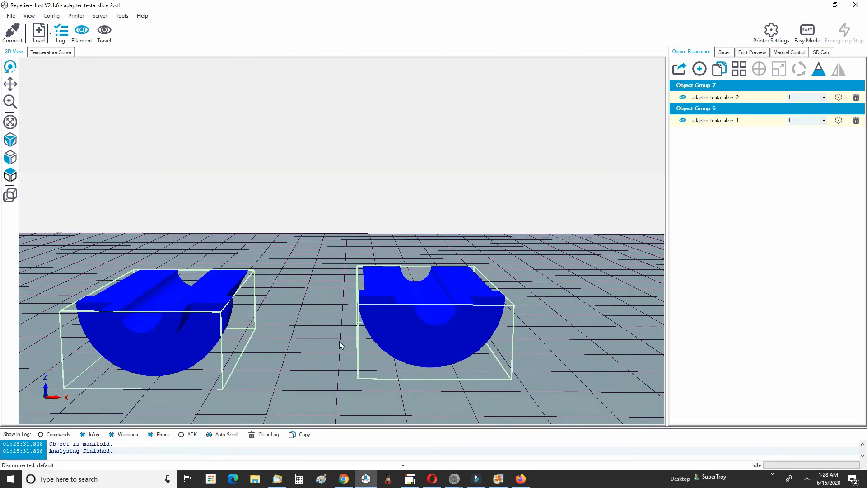
drag(554, 286, 316, 318)
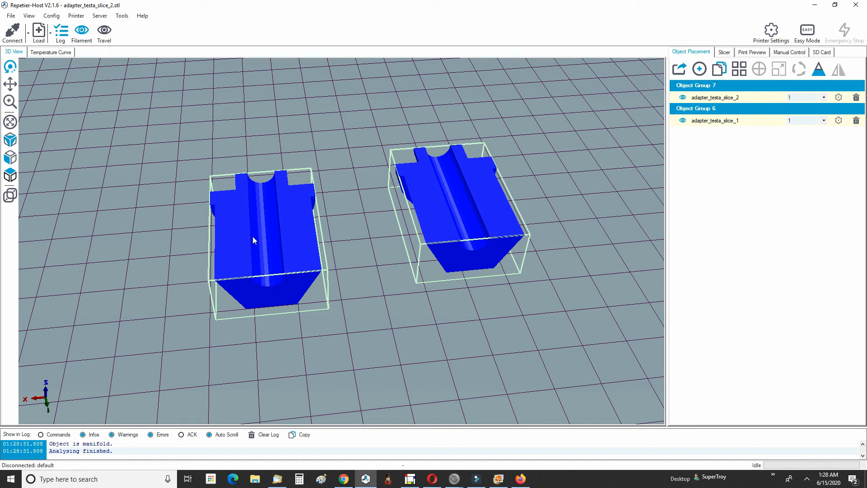
click(793, 109)
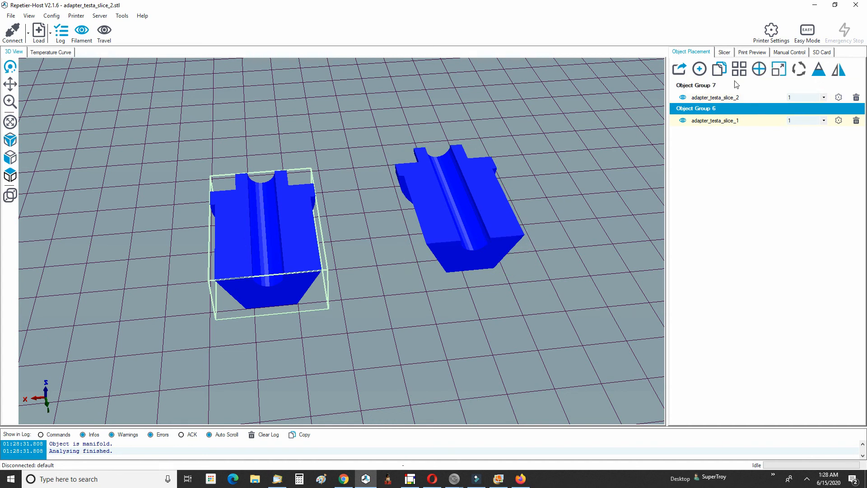
click(799, 68)
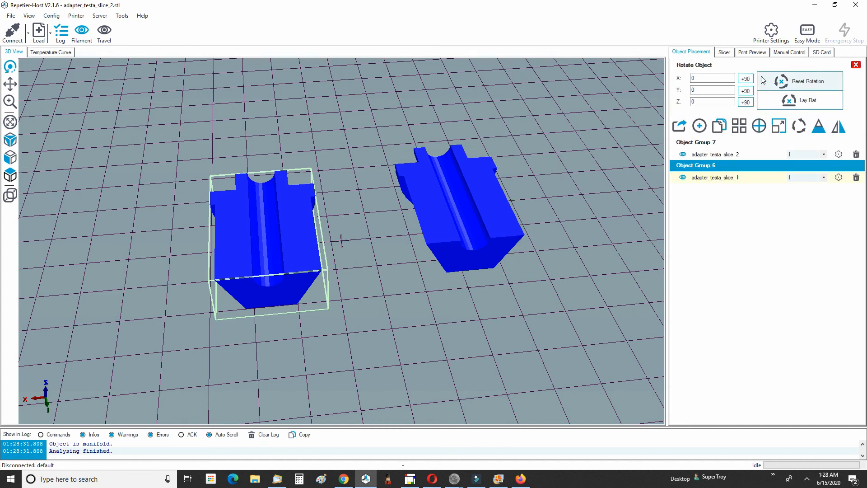
click(746, 81)
click(746, 80)
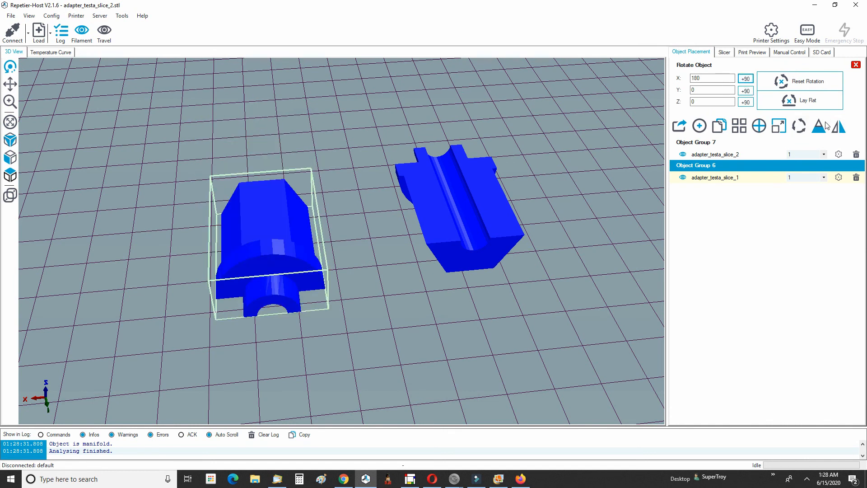
click(773, 165)
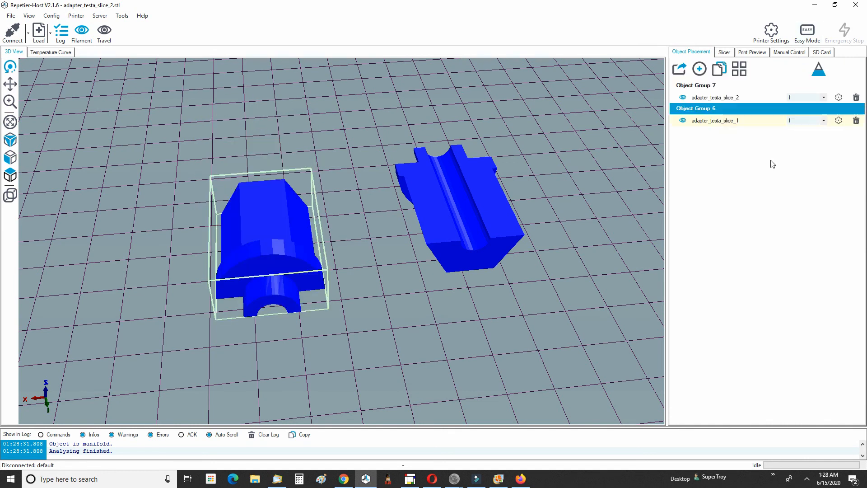
Rotate adapter_testa_slice_2 by a further 180 degrees about X so its cut face also rests on the bed.
click(762, 98)
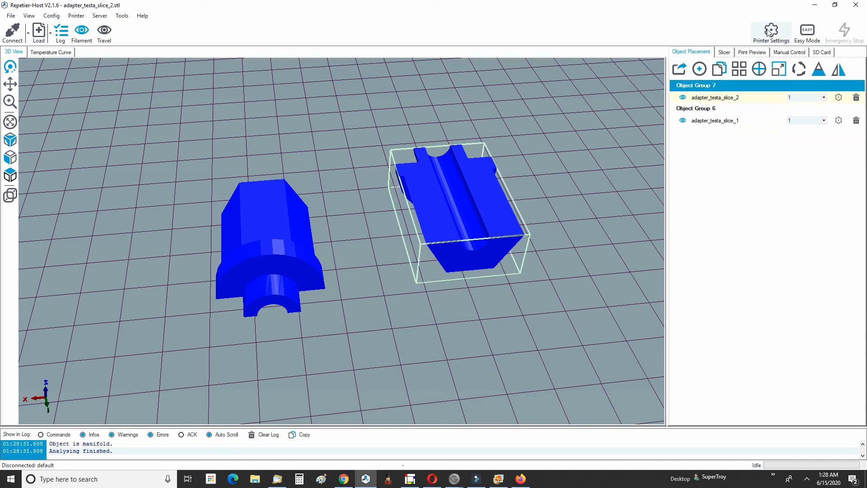
click(799, 70)
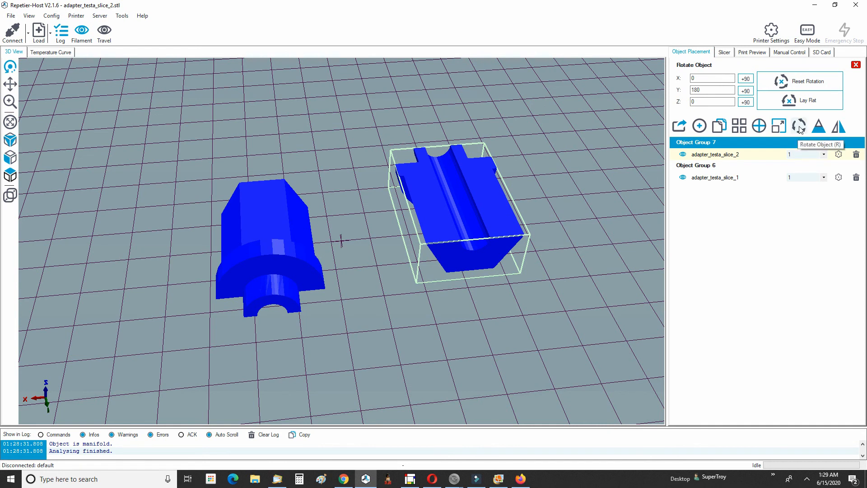
click(746, 79)
click(746, 79)
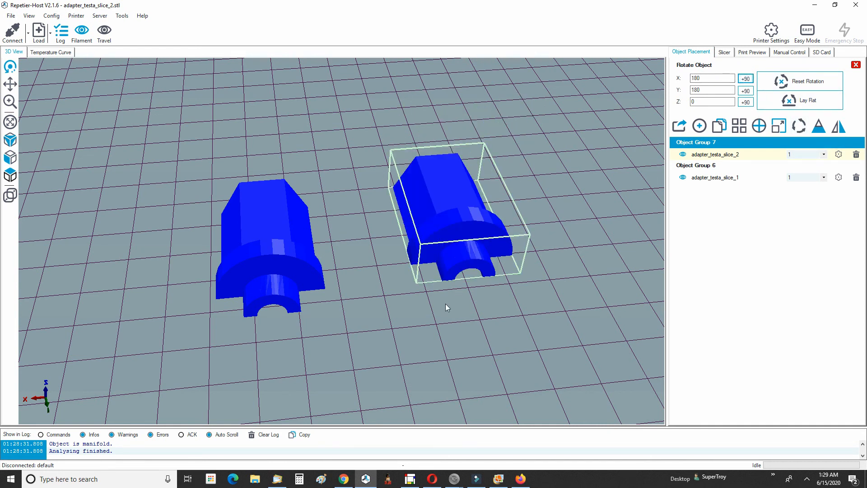
drag(445, 303, 526, 299)
scroll(526, 299, up, 7)
scroll(457, 328, down, 6)
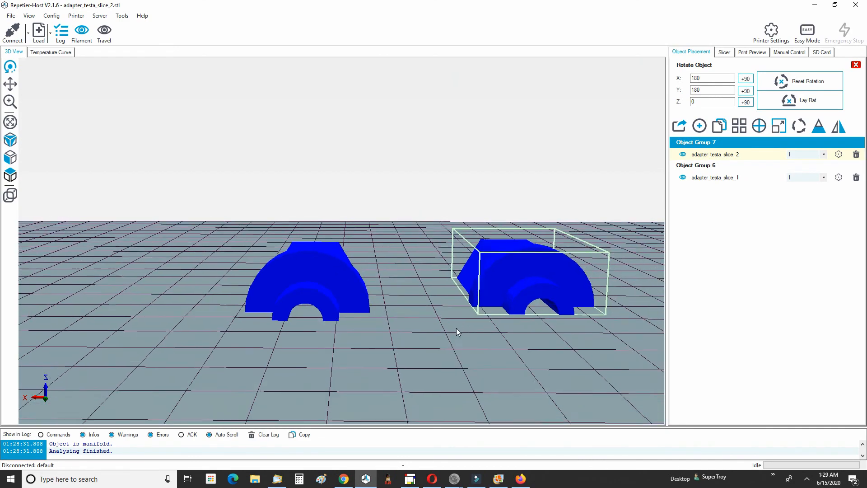
drag(456, 328, 342, 303)
scroll(346, 306, down, 3)
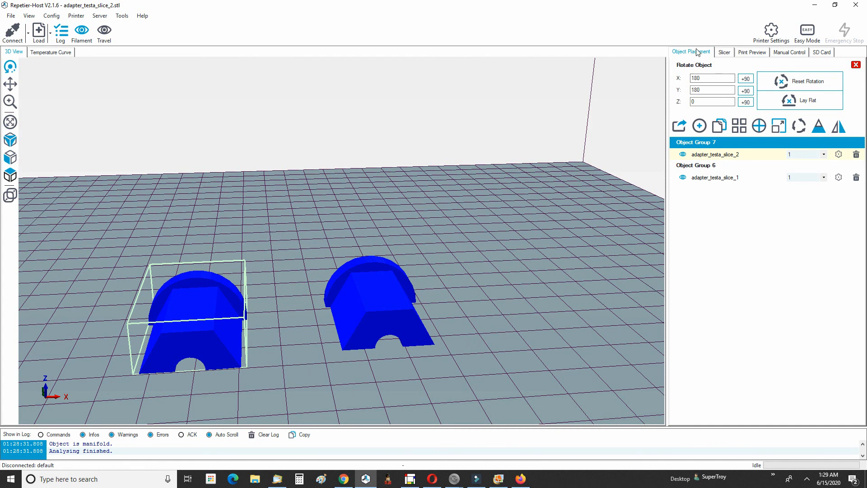
Slice both adapter halves with CuraEngine.
click(725, 52)
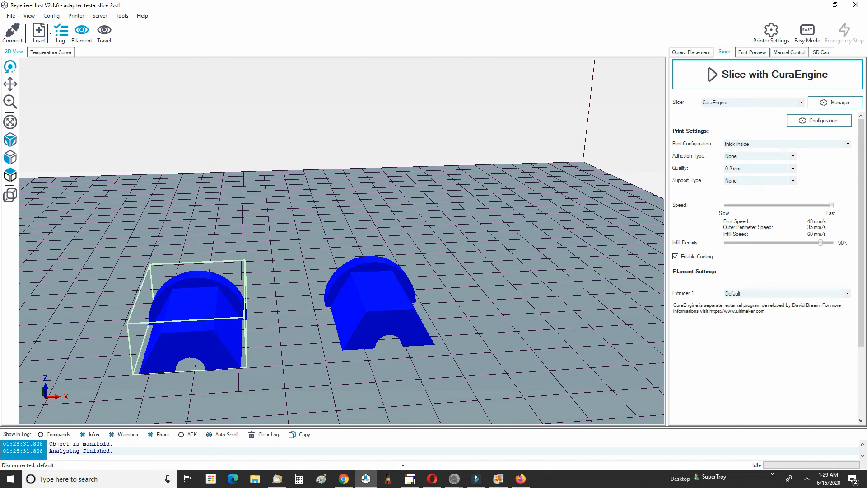
click(702, 81)
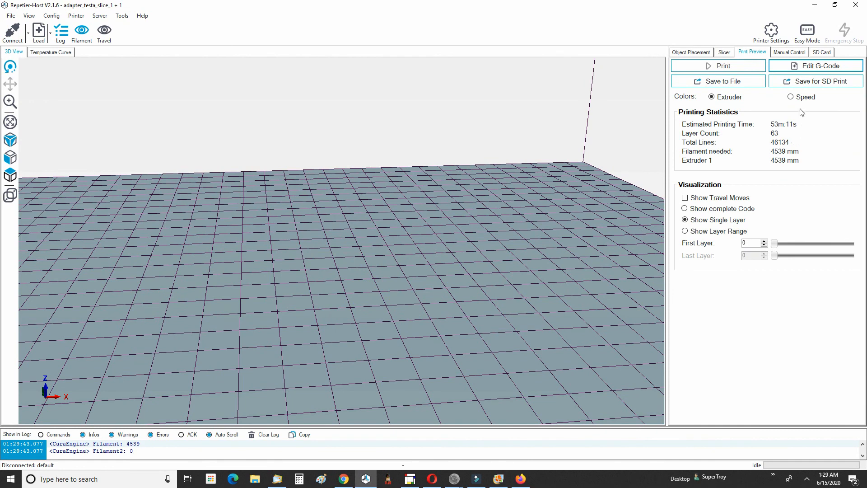
scroll(375, 284, down, 2)
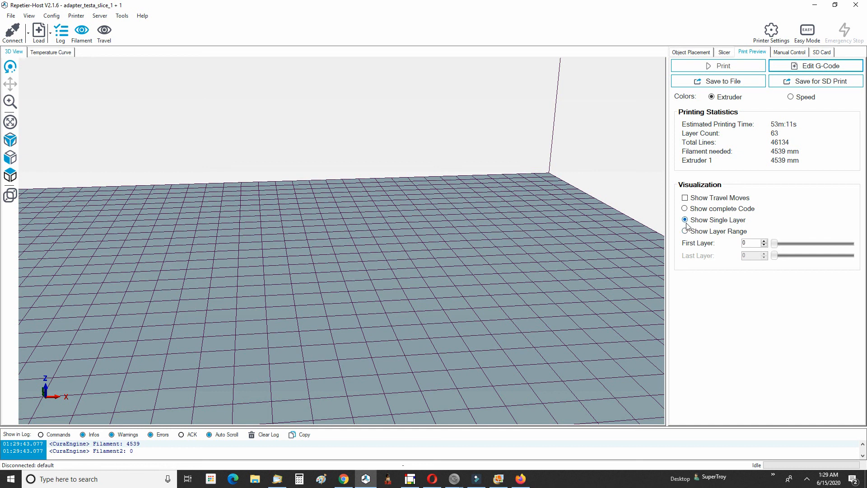
Preview layer 42 of the sliced halves and display the complete code to examine both toolpaths from several angles.
drag(780, 246, 826, 247)
click(686, 208)
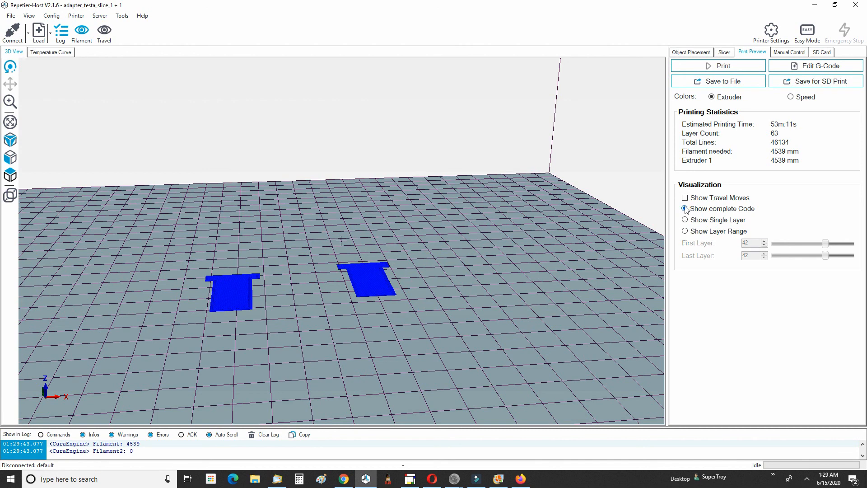
click(685, 198)
click(685, 198)
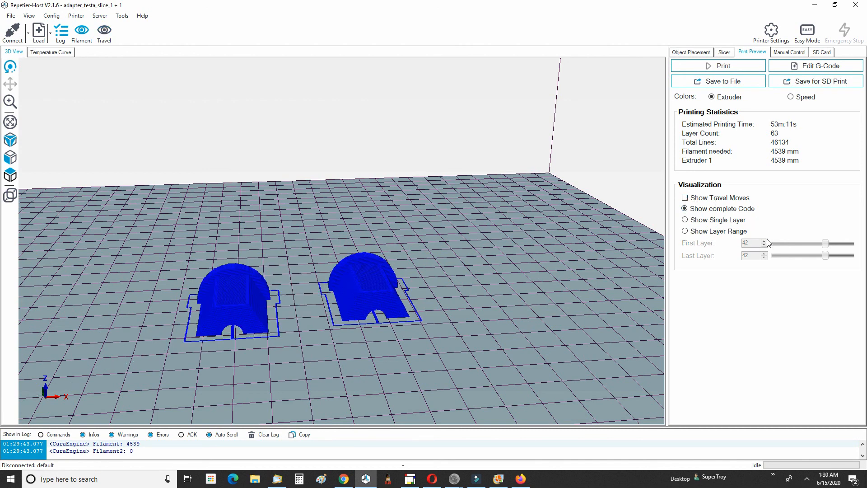
drag(315, 329, 204, 383)
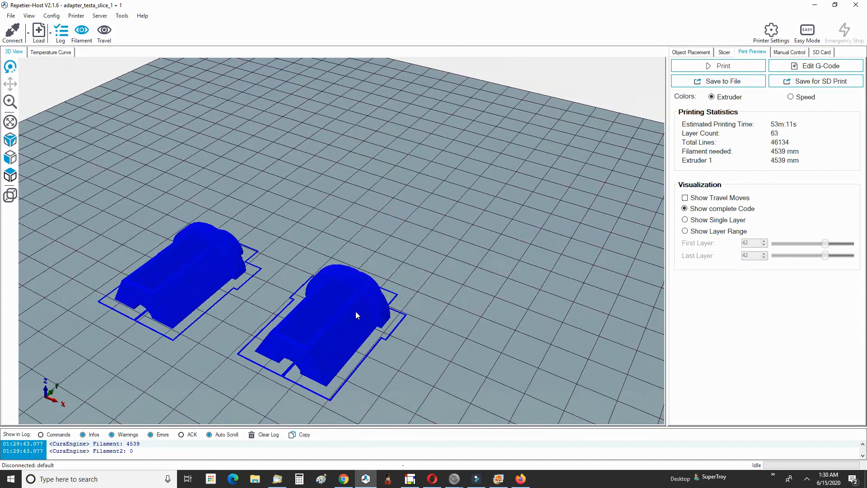
scroll(358, 319, down, 3)
drag(348, 327, 319, 257)
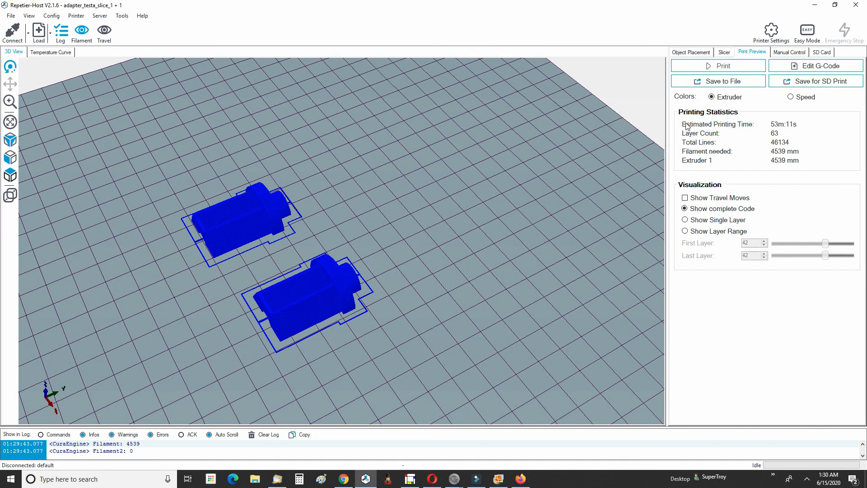
Save the generated G-code to a file named adapter_test_parts.
click(709, 81)
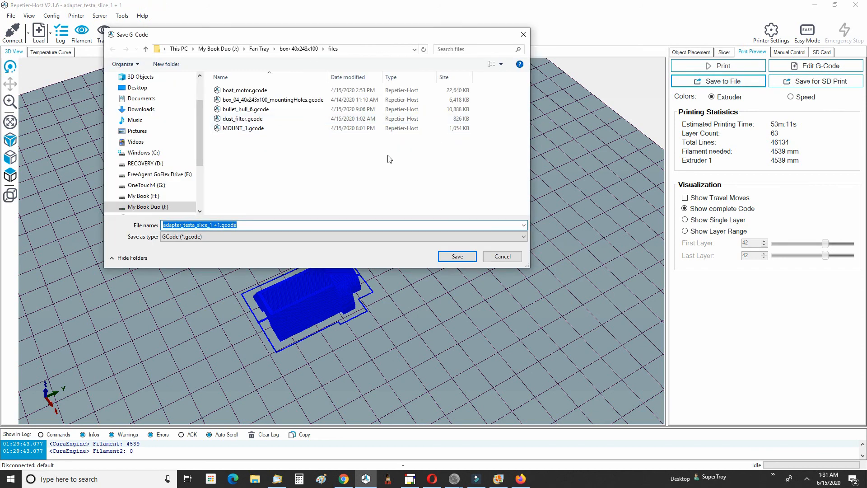
click(262, 226)
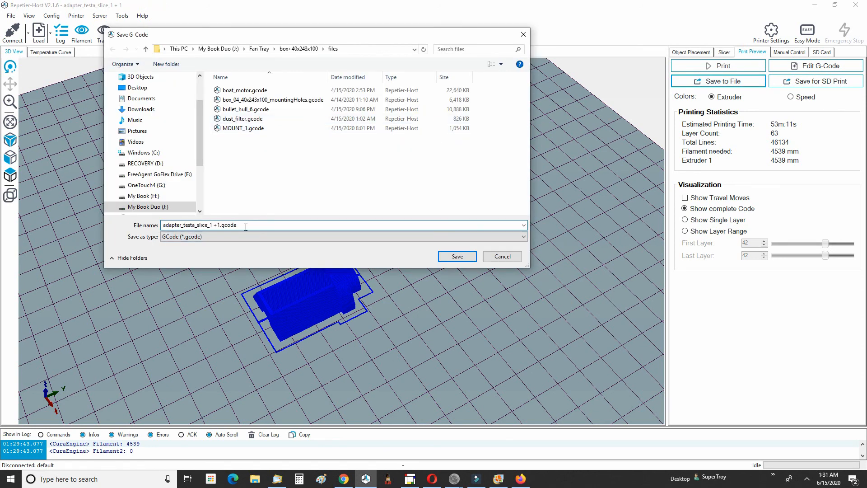
drag(246, 227, 202, 227)
key(BackSpace)
text(_test_parts)
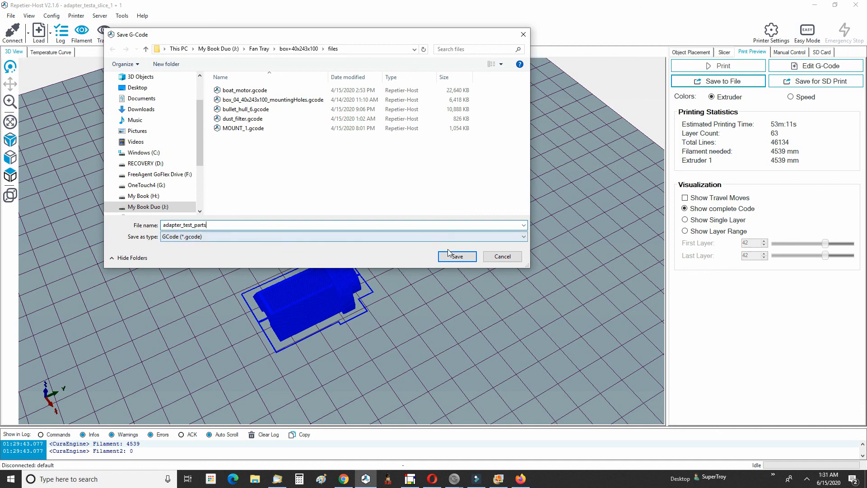
click(452, 257)
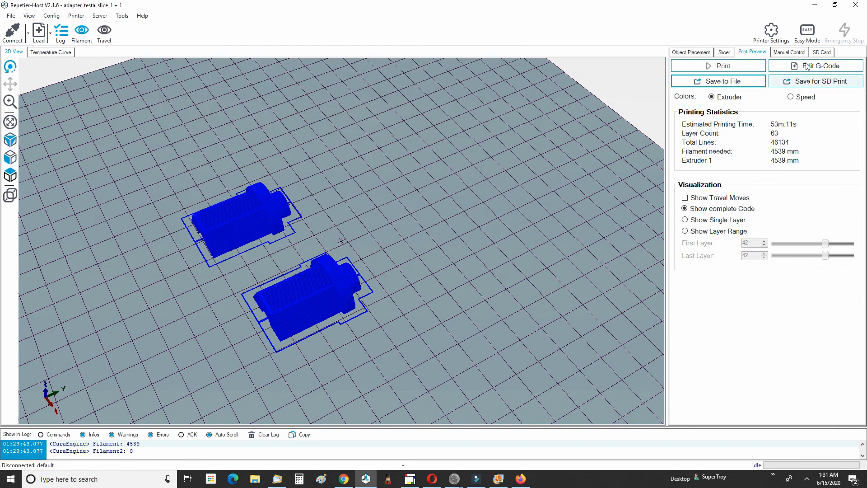
Minimize Repetier-Host and close MeshCAM to return to TurboCAD.
click(815, 5)
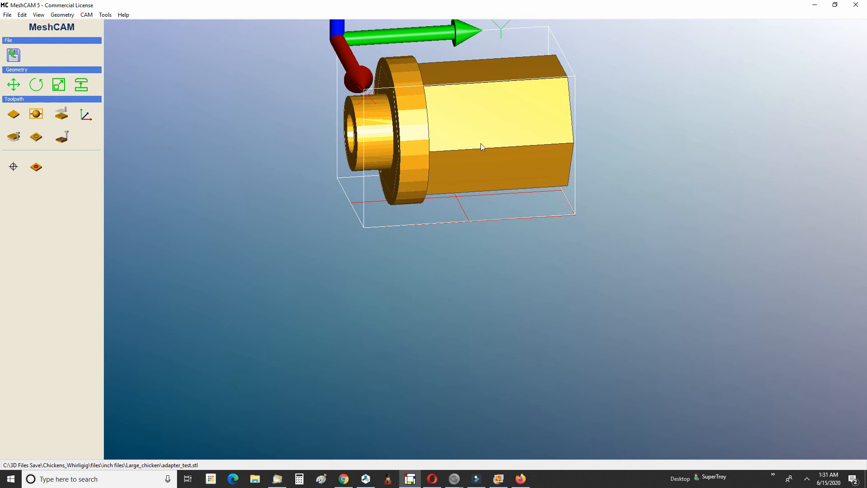
scroll(541, 131, up, 1)
scroll(537, 115, down, 2)
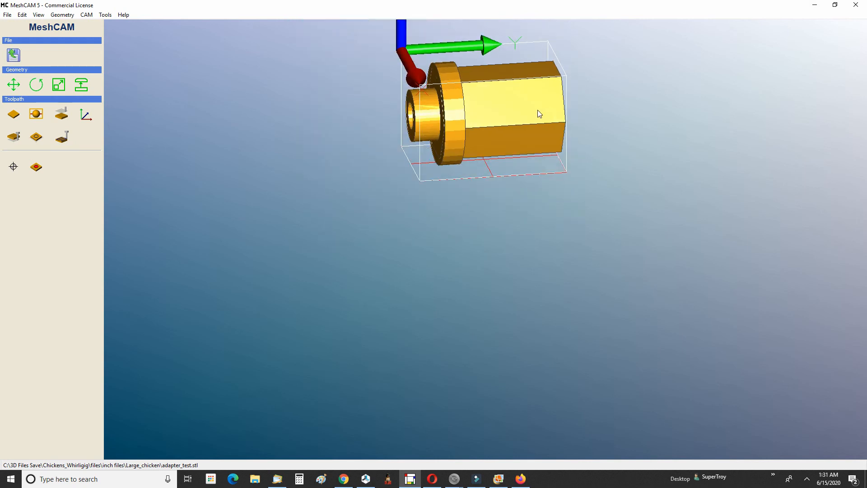
click(856, 4)
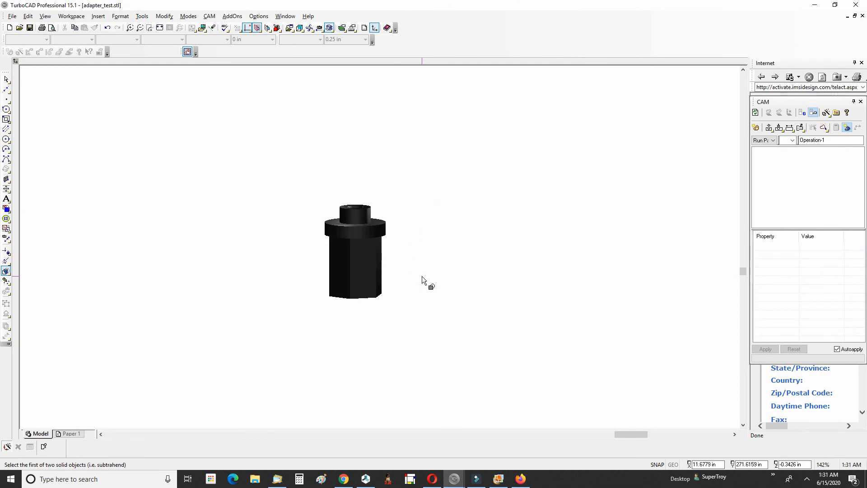
Examine the adapter's collar, bore and hexagonal body from several angles in the TurboCAD model.
middle_drag(421, 254, 551, 312)
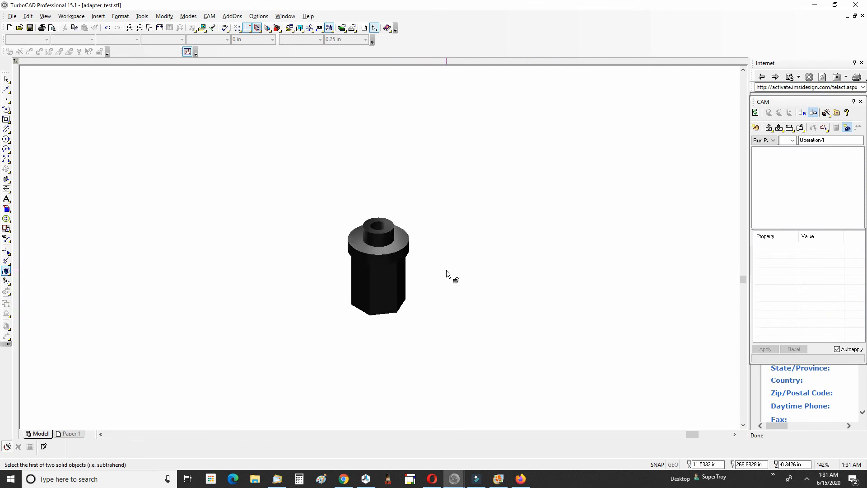
middle_drag(459, 250, 527, 318)
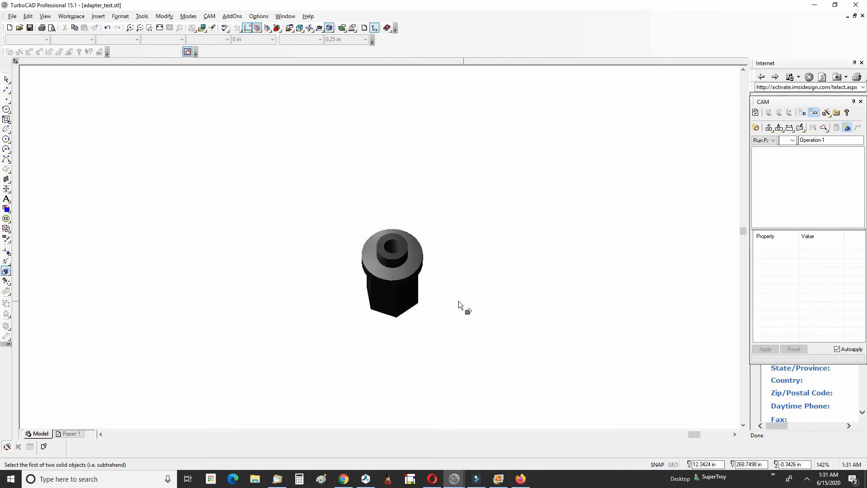
middle_drag(449, 293, 436, 216)
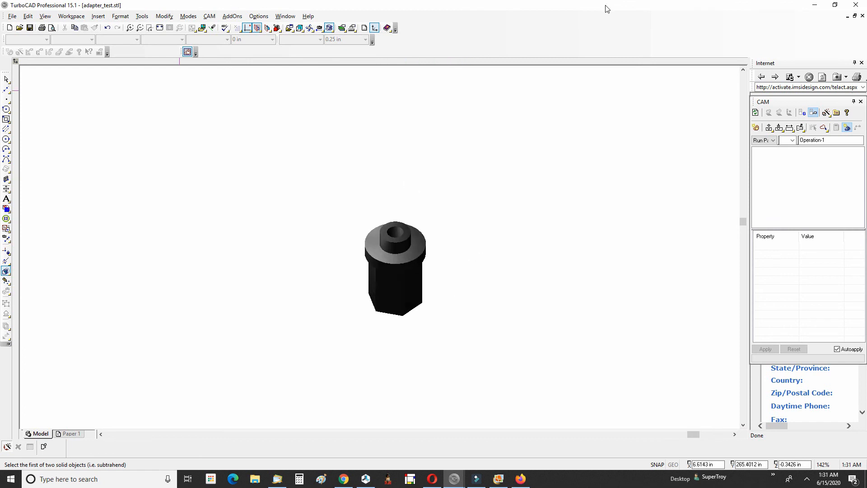